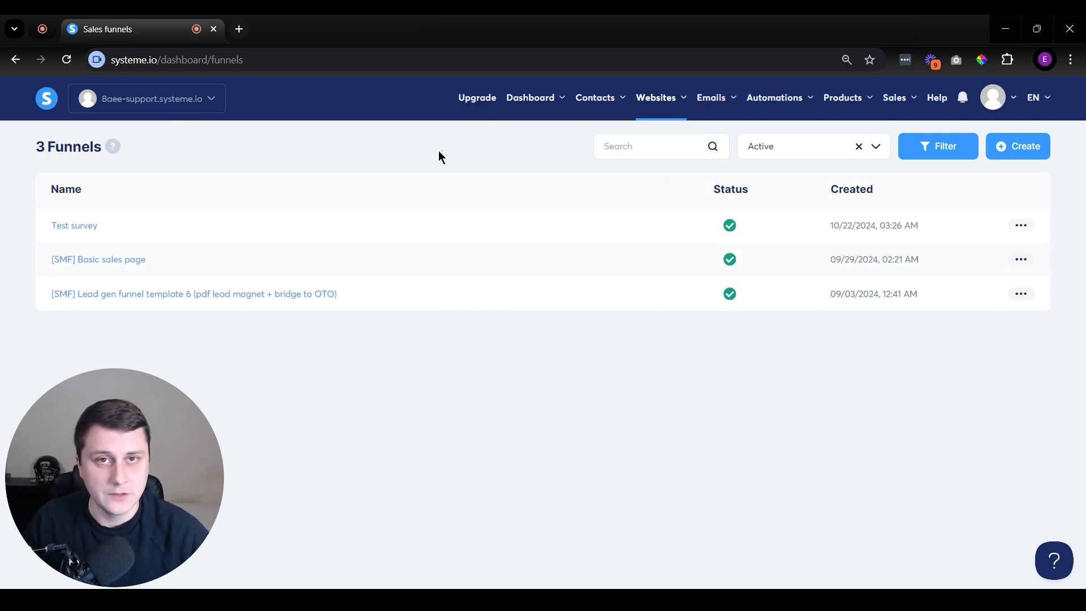
# Step: Open the Test survey funnel from the funnels list
pyautogui.moveTo(663, 112)
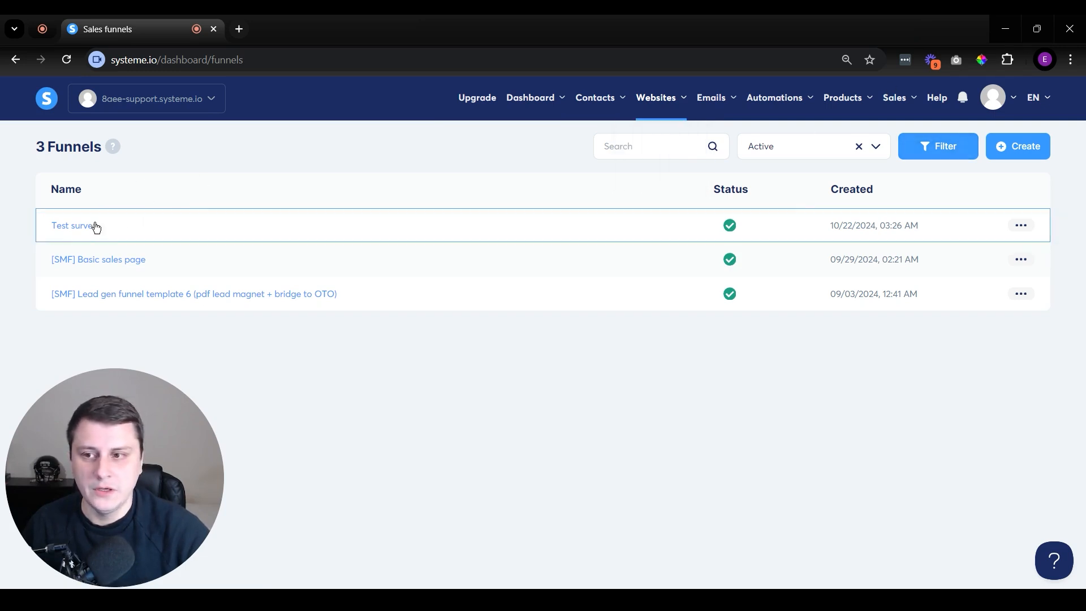
pyautogui.click(96, 227)
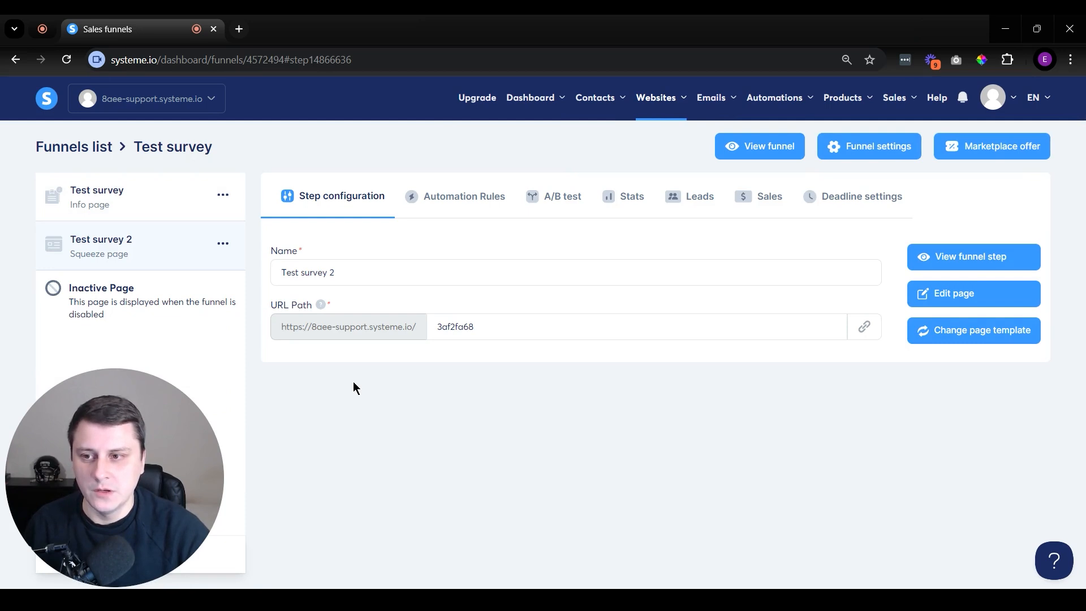
pyautogui.moveTo(112, 476); pyautogui.dragTo(1041, 503)
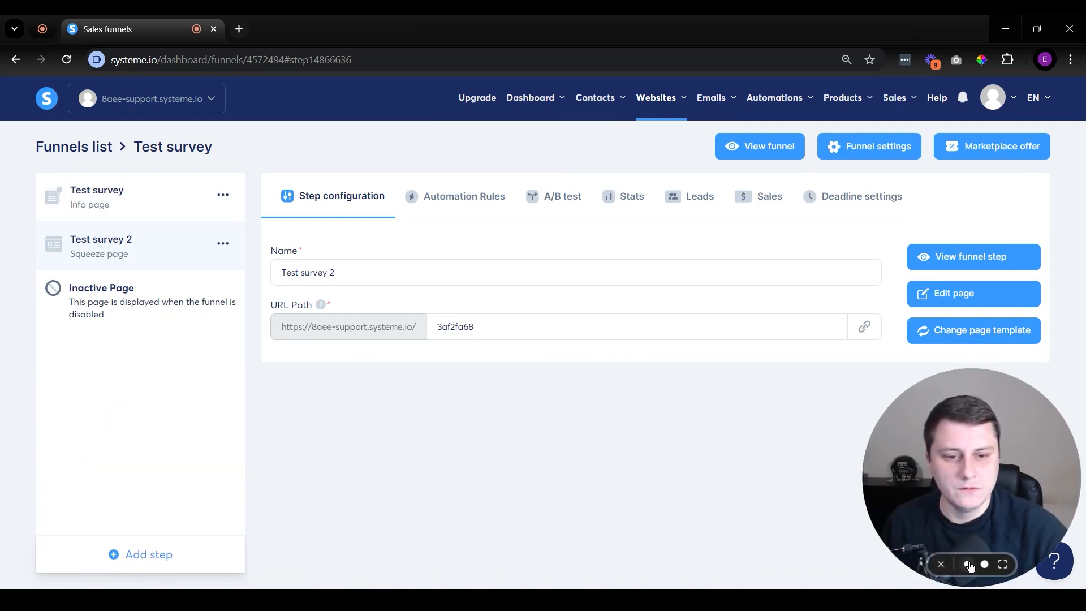
pyautogui.click(963, 563)
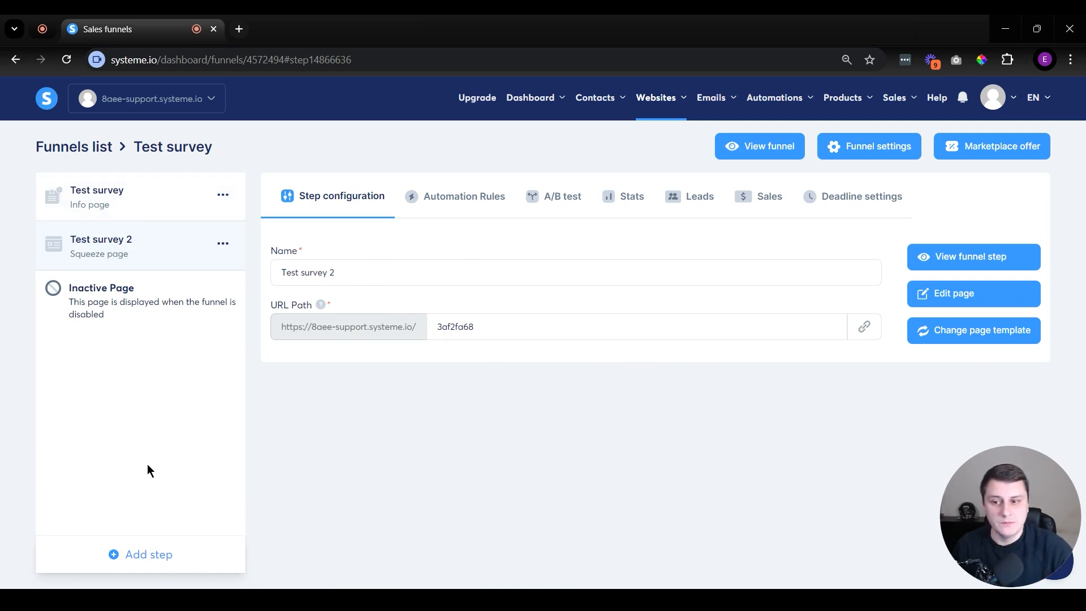
# Step: Review the page types offered for a new funnel step, and leave without creating one
pyautogui.click(146, 561)
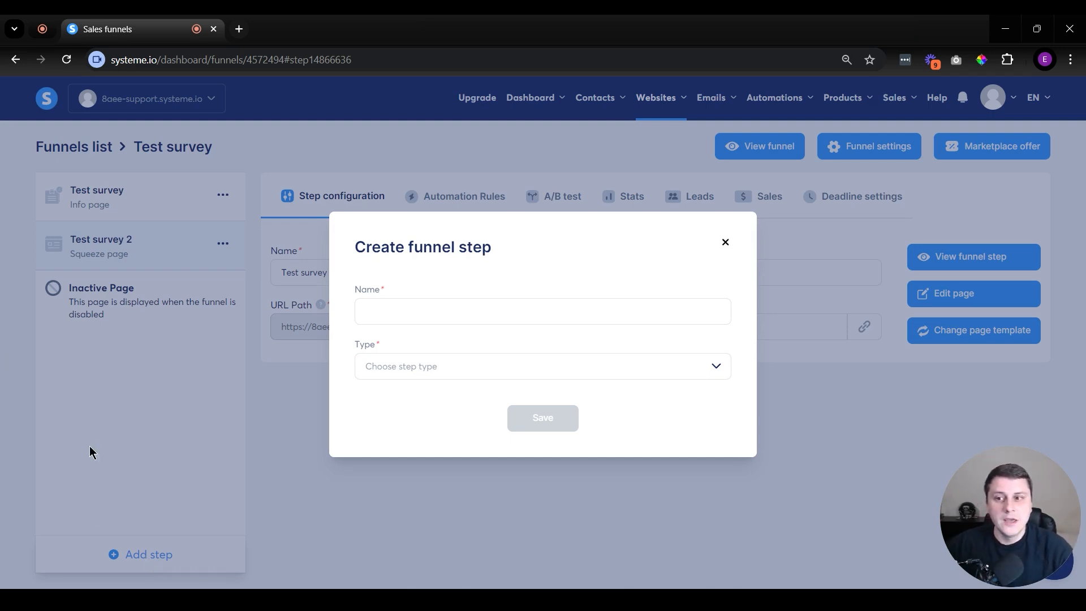
pyautogui.click(385, 366)
pyautogui.scroll(-5, 502, 446)
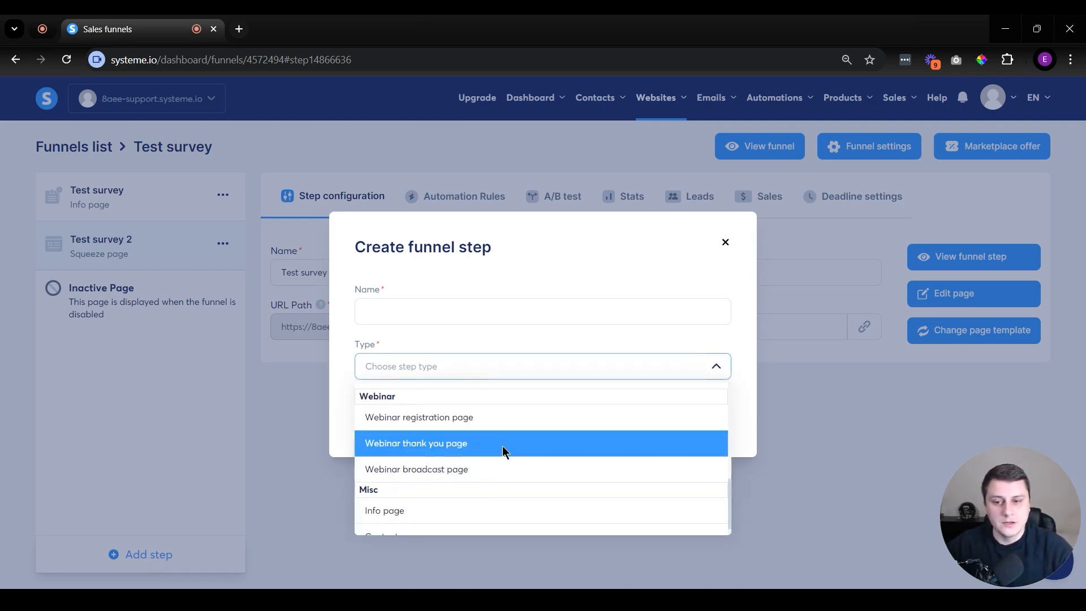
pyautogui.scroll(6, 535, 450)
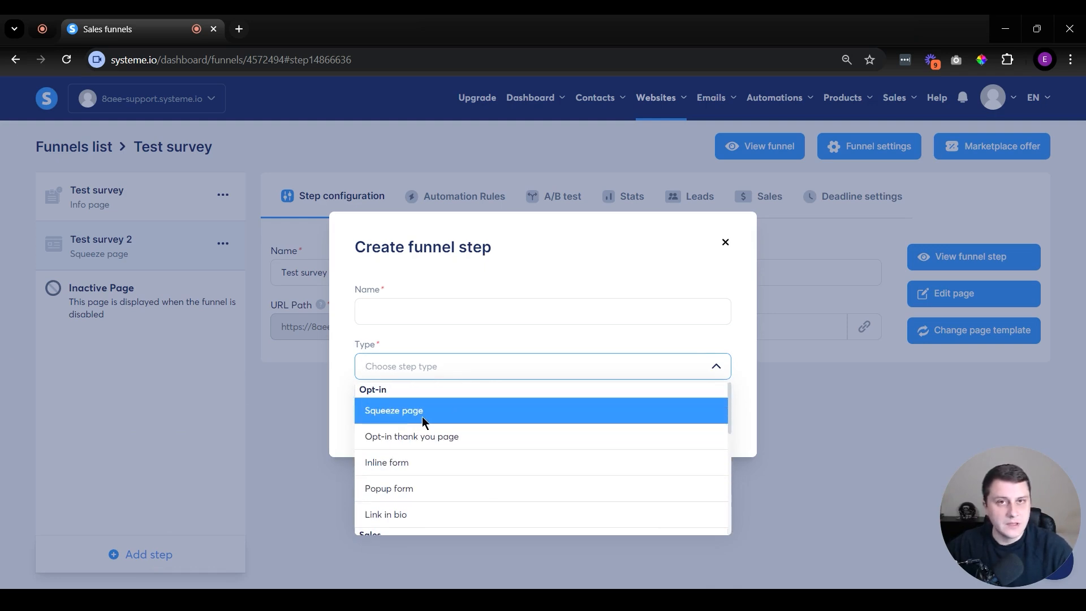
pyautogui.scroll(-5, 422, 419)
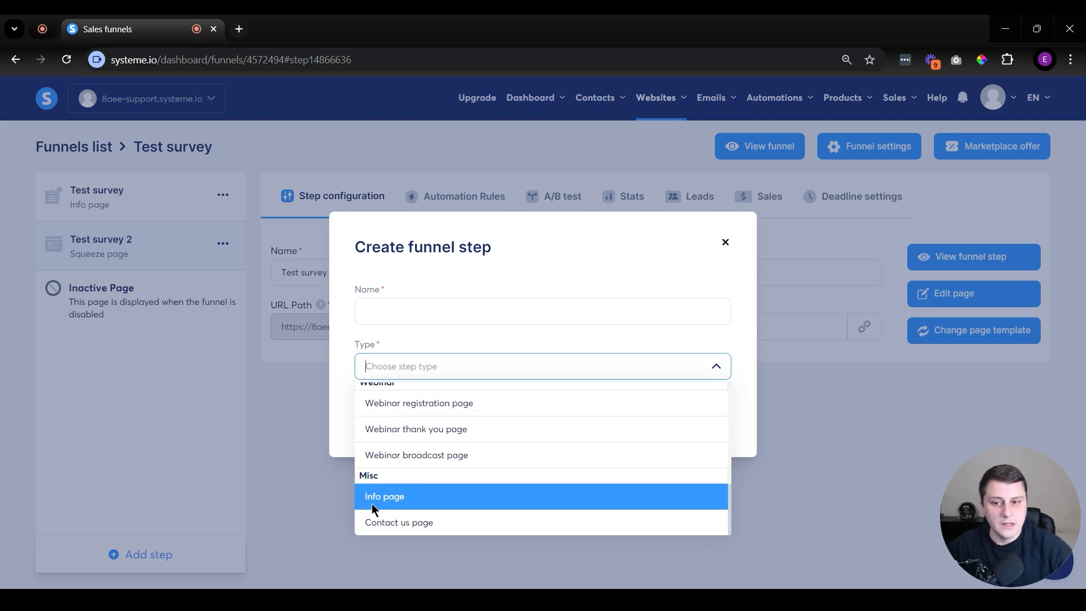
pyautogui.click(310, 441)
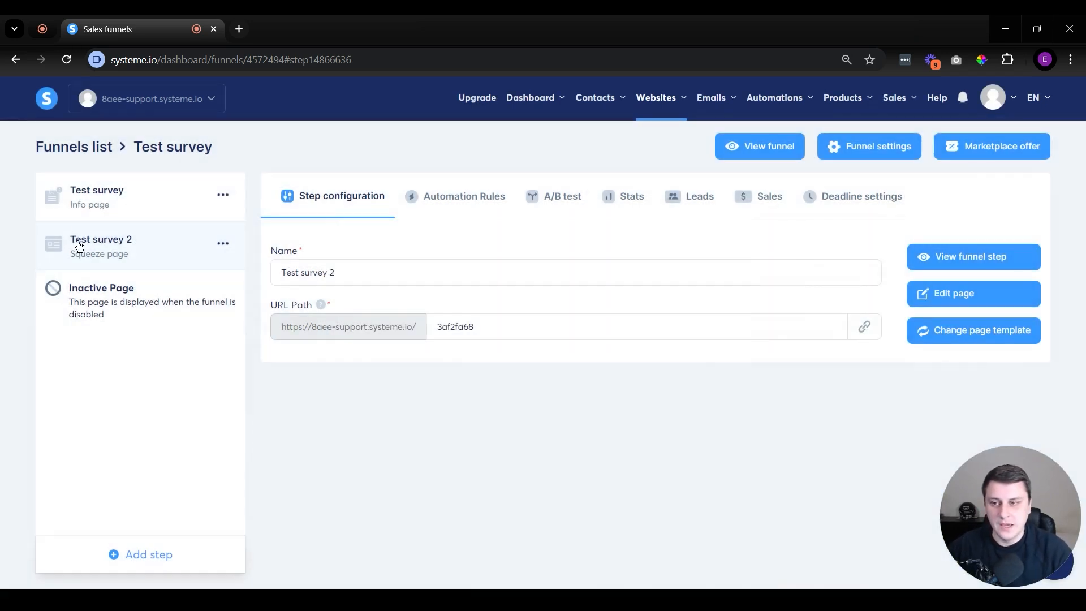
# Step: Open the Test survey 2 page for editing and place a Survey element in its empty section
pyautogui.click(984, 298)
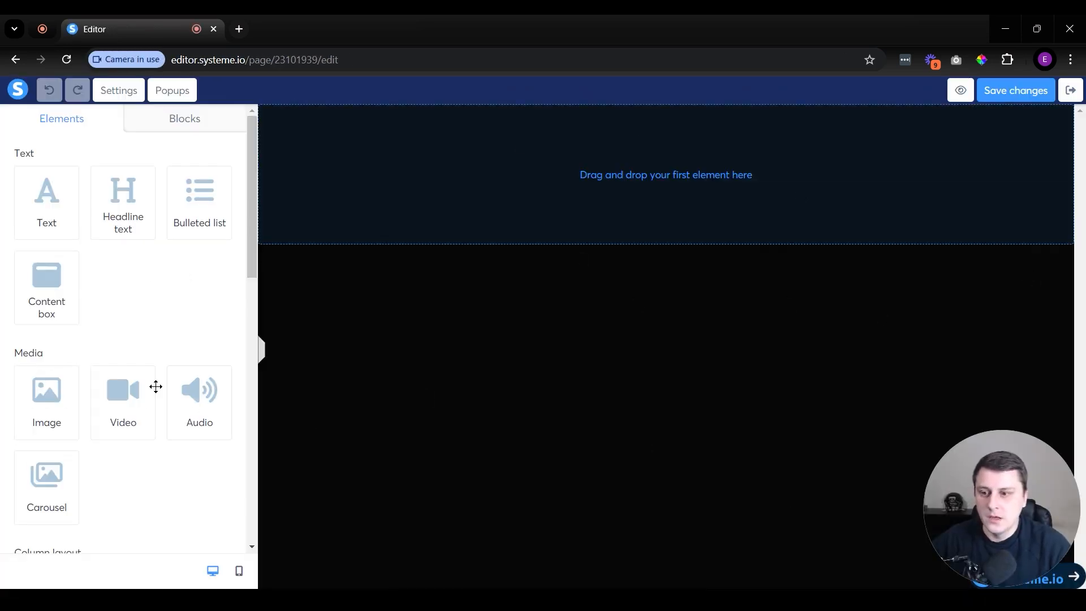
pyautogui.scroll(-9, 155, 387)
pyautogui.scroll(-3, 158, 396)
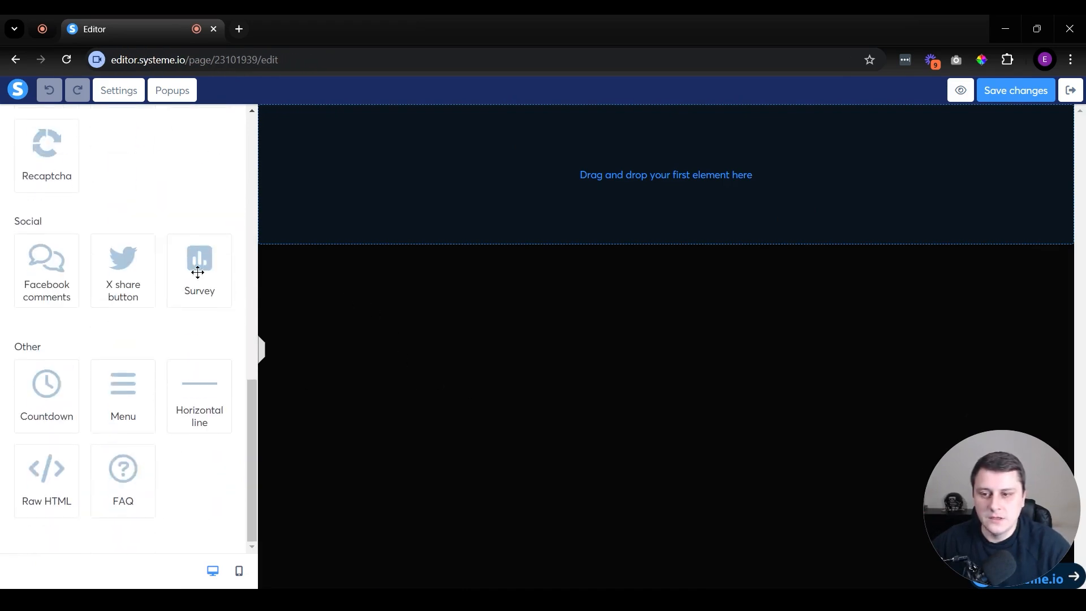
pyautogui.moveTo(196, 268); pyautogui.dragTo(620, 182)
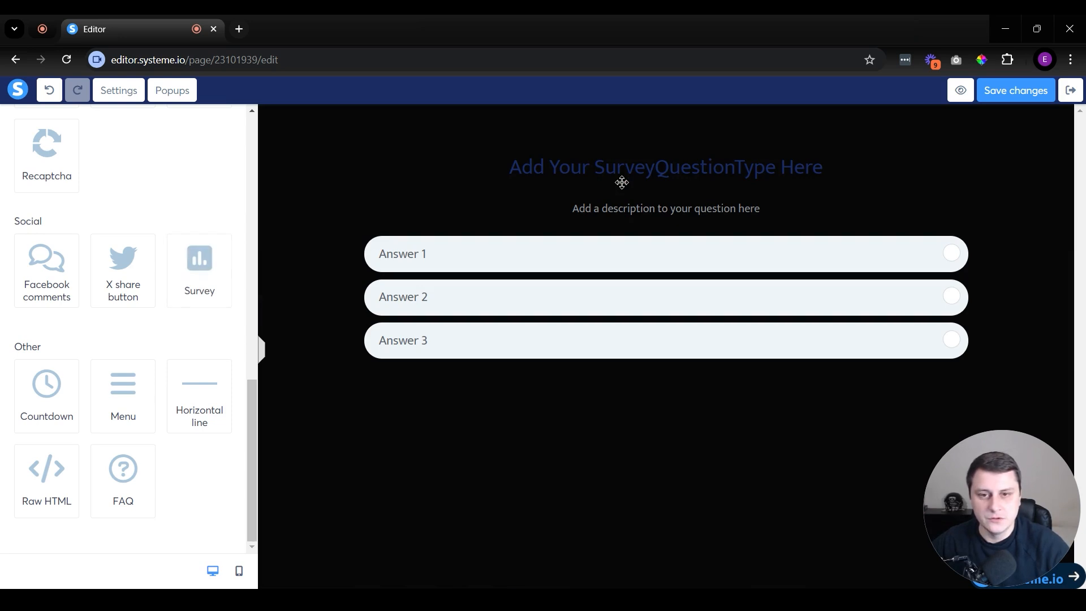
# Step: Select the survey element and review its settings, its final step form and the available completion actions
pyautogui.click(847, 216)
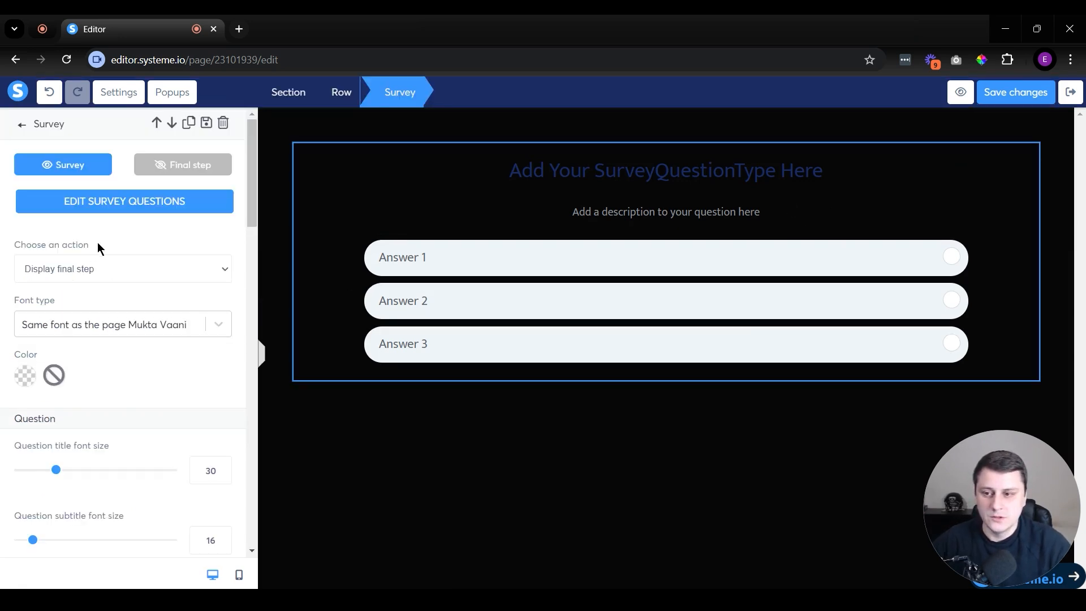
pyautogui.scroll(-10, 110, 290)
pyautogui.scroll(10, 114, 316)
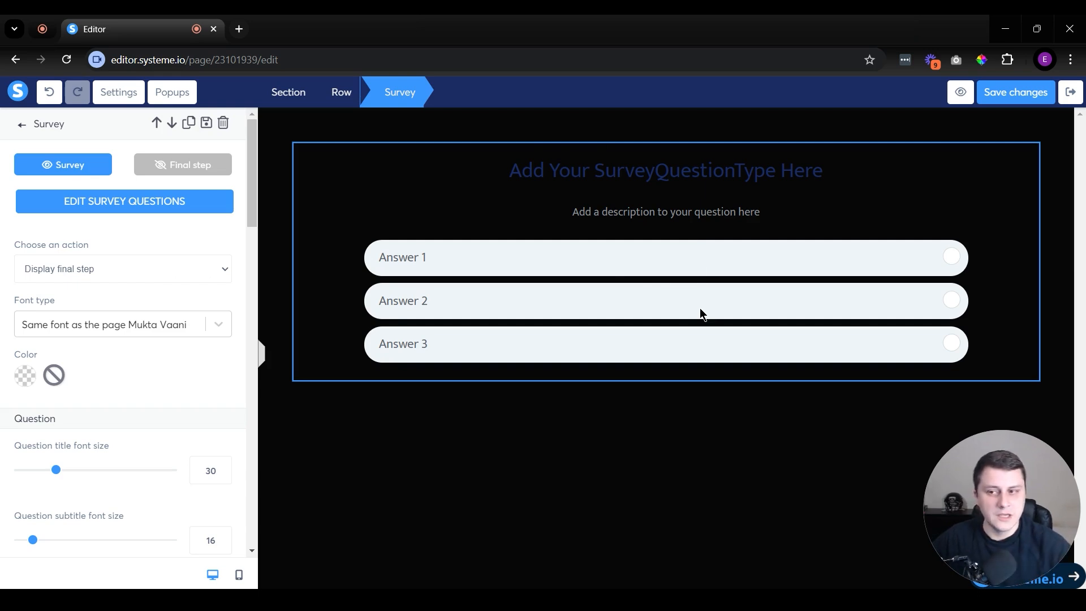
pyautogui.click(176, 165)
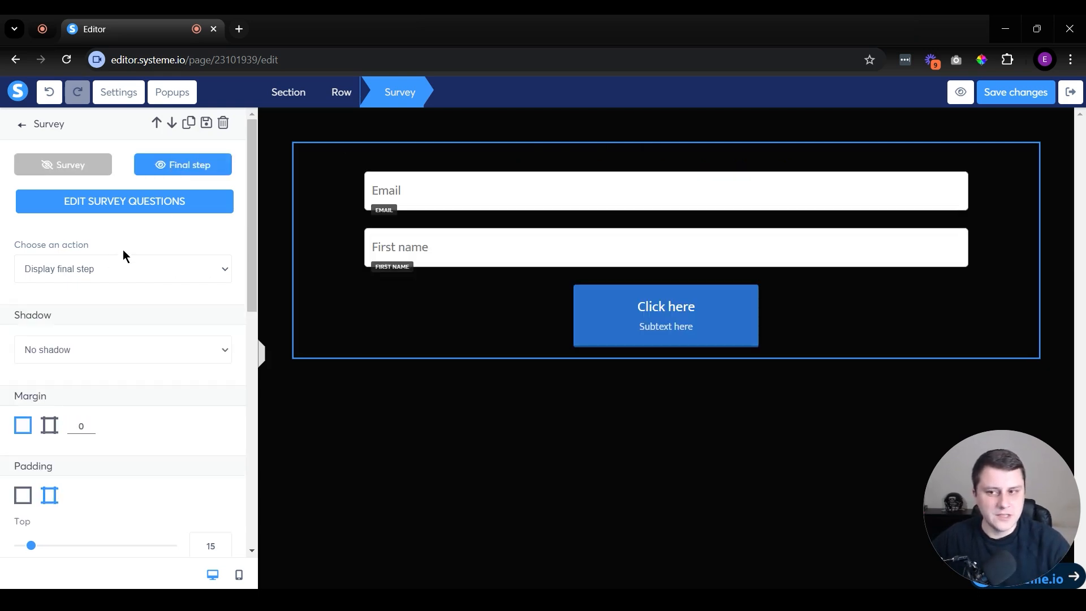
pyautogui.click(99, 265)
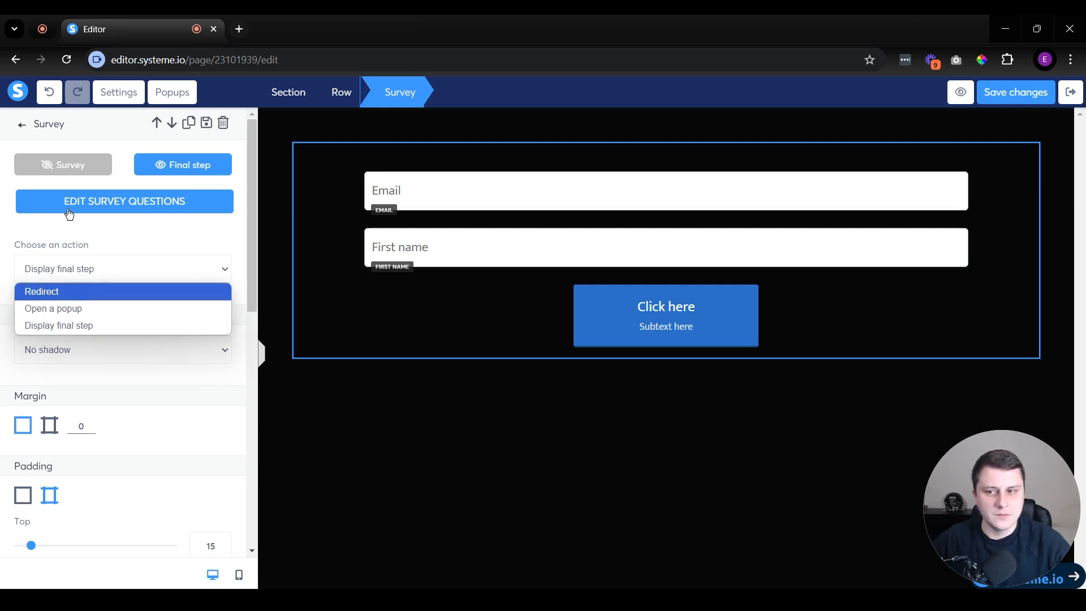
pyautogui.click(68, 168)
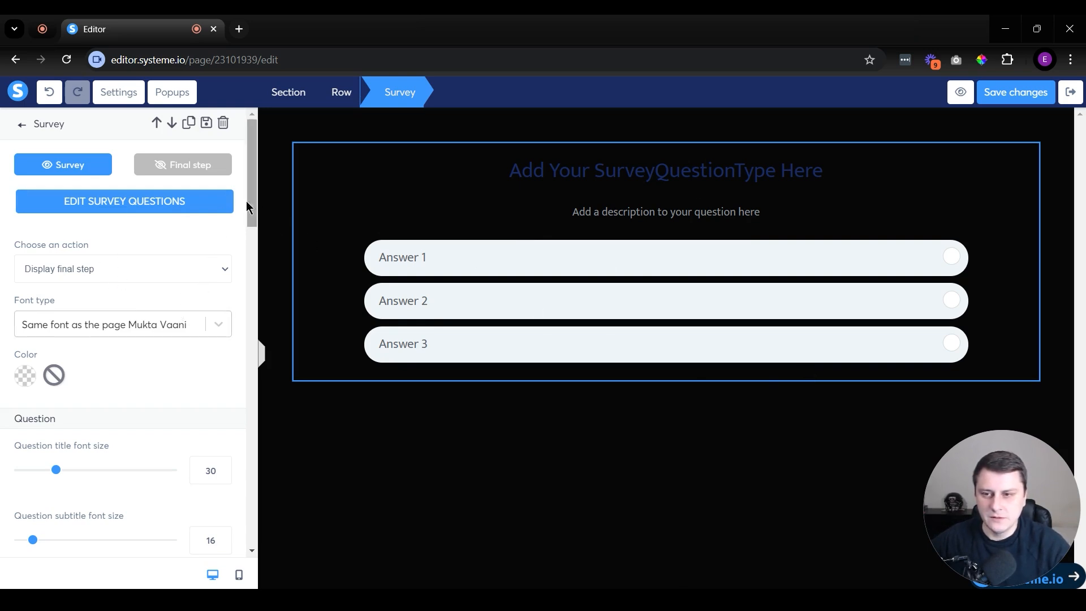
# Step: Set the survey's background color to yellow (F8E71C) and its question subtitle font size to 23
pyautogui.scroll(-4, 249, 206)
pyautogui.click(25, 145)
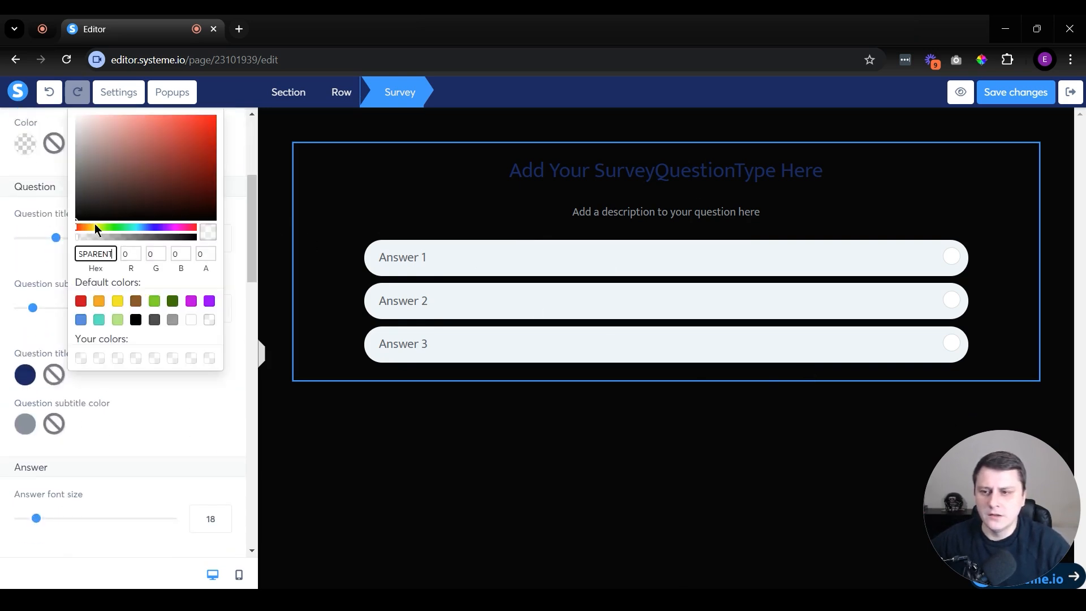
pyautogui.click(118, 300)
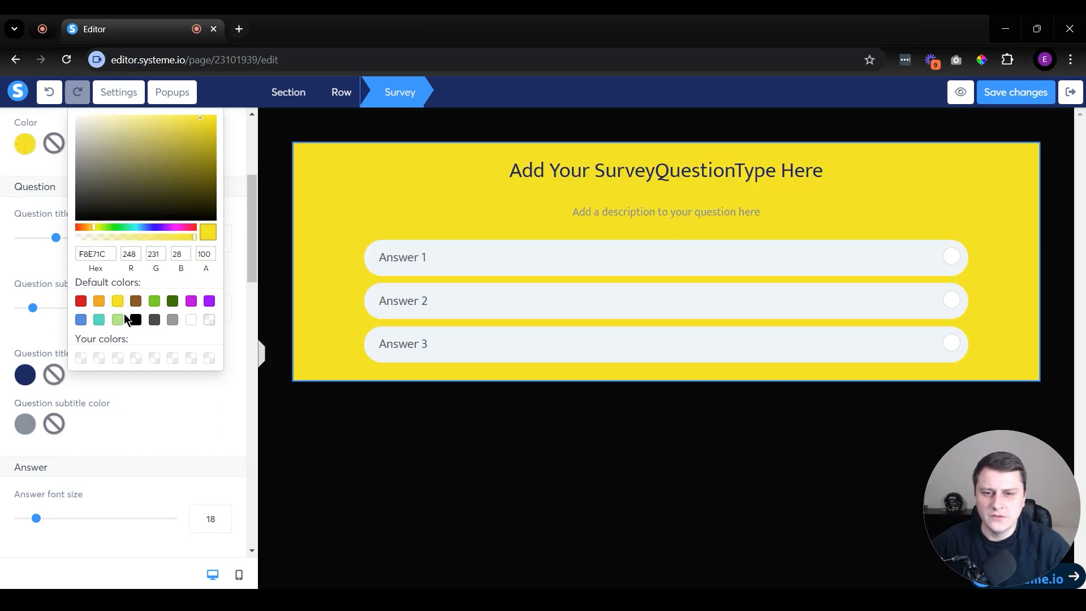
pyautogui.click(242, 217)
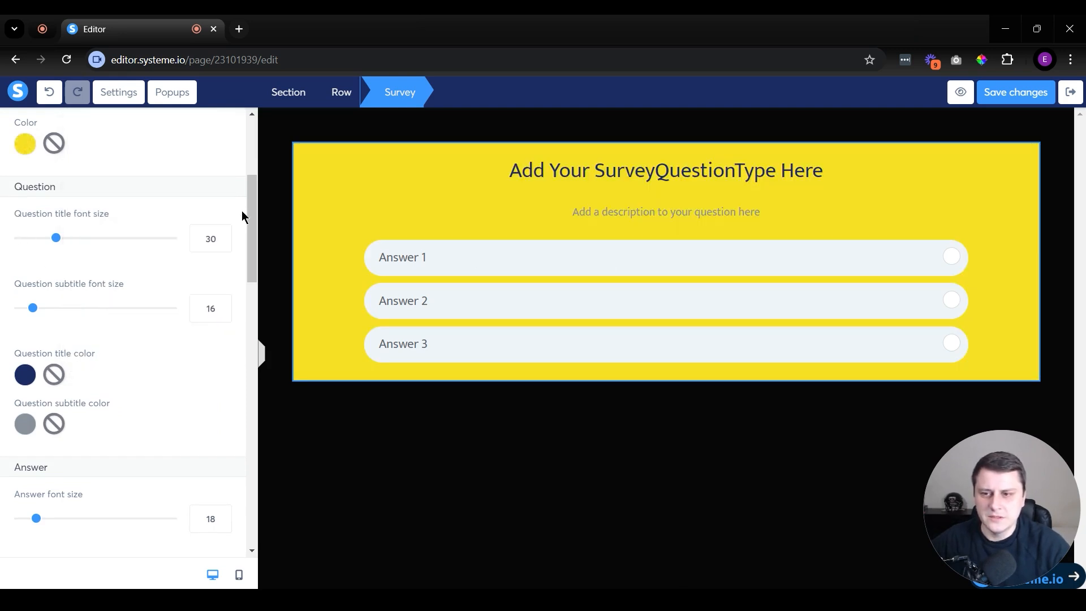
pyautogui.moveTo(56, 238); pyautogui.dragTo(58, 242)
pyautogui.moveTo(33, 308); pyautogui.dragTo(45, 309)
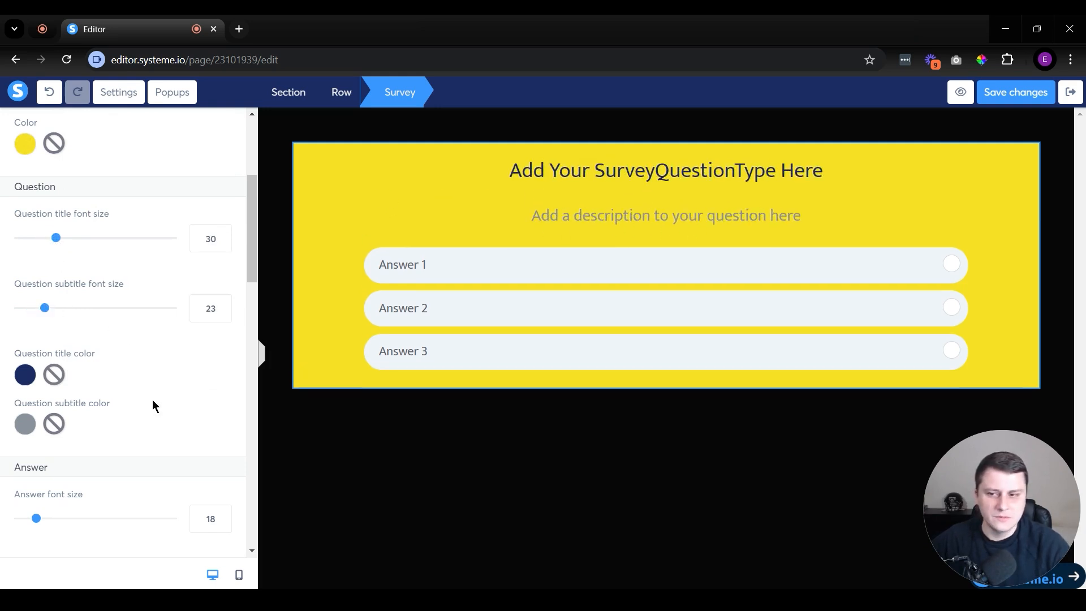
# Step: Examine the survey's question, answer, border and shadow styling options
pyautogui.scroll(3, 158, 384)
pyautogui.scroll(-2, 150, 390)
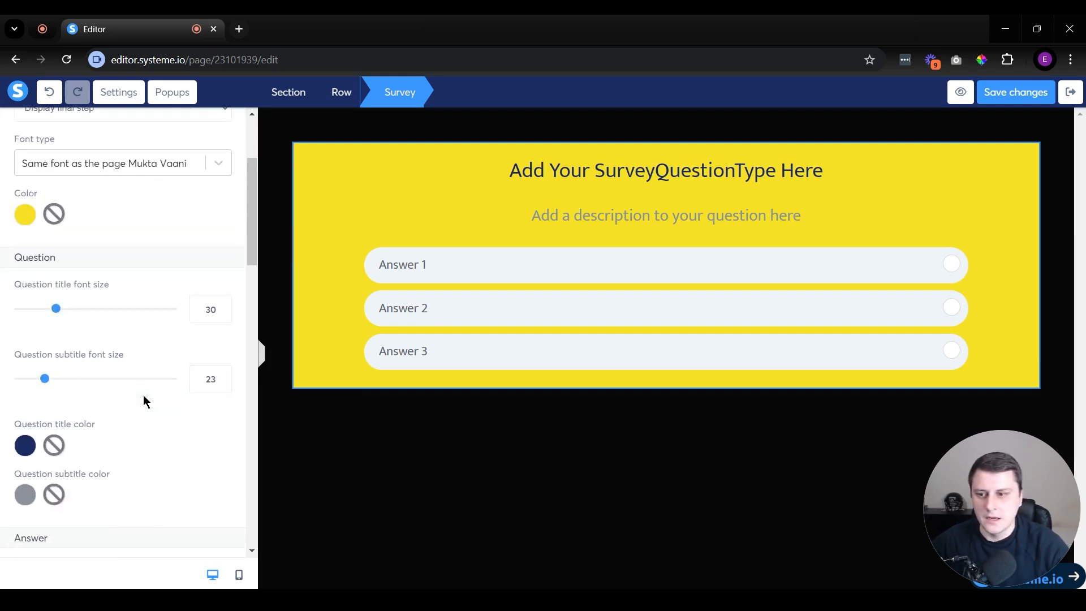
pyautogui.scroll(-4, 143, 396)
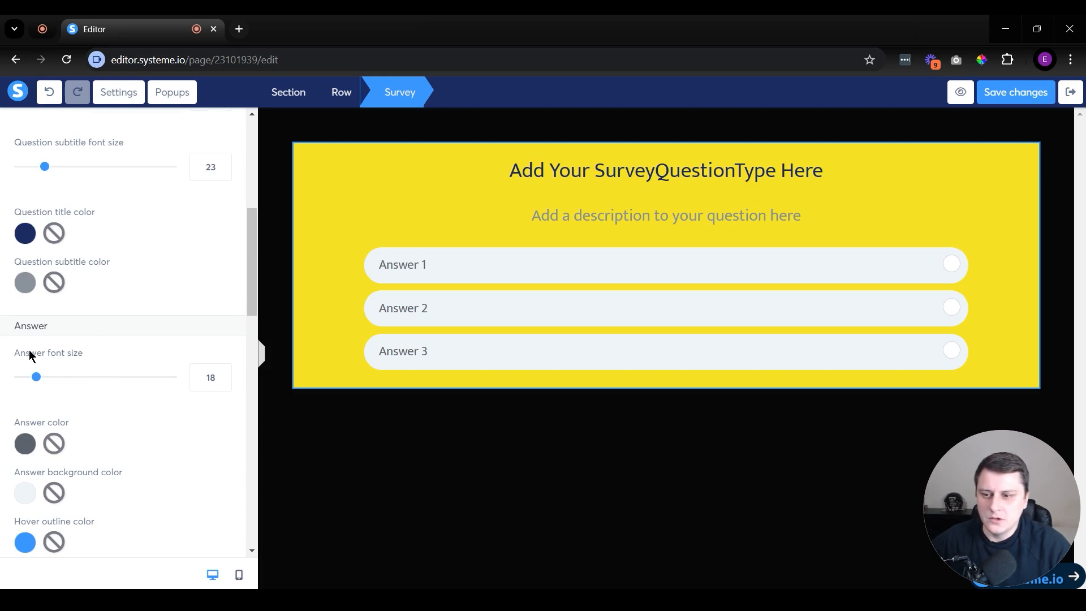
pyautogui.scroll(-1, 84, 446)
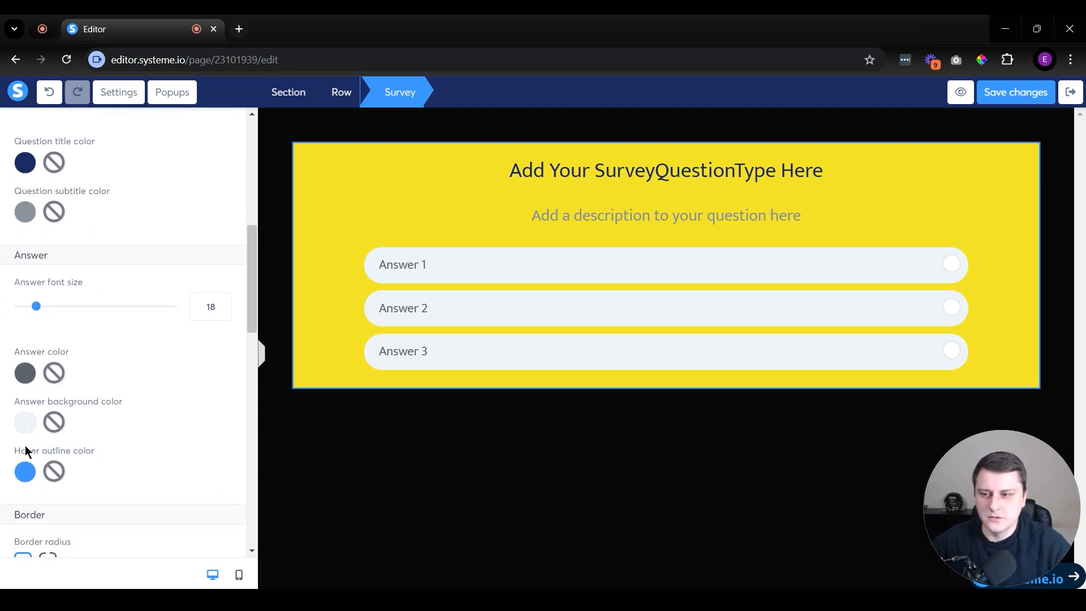
pyautogui.scroll(-3, 26, 453)
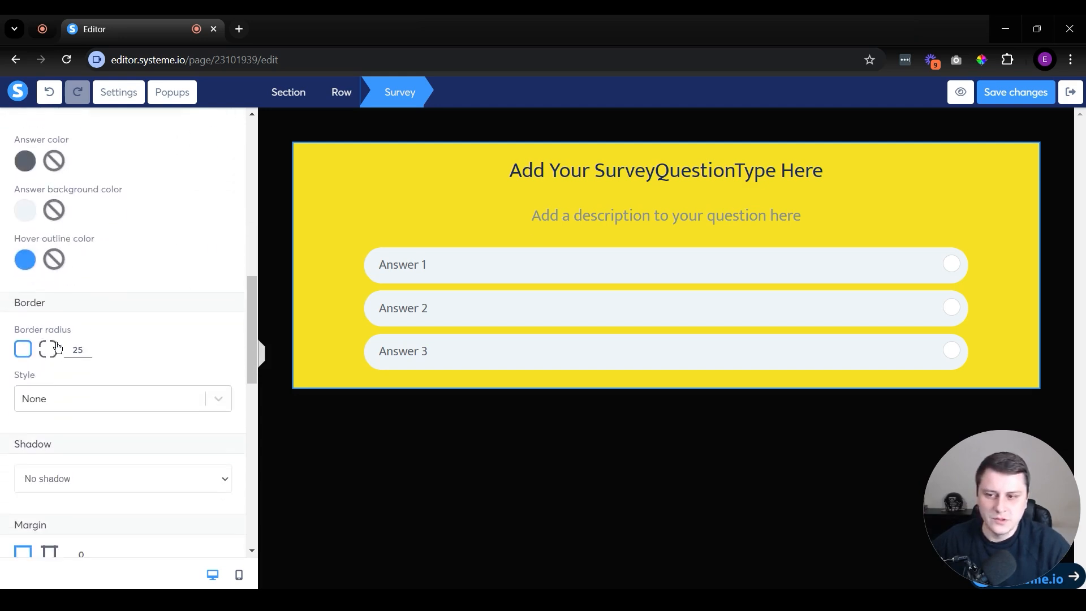
pyautogui.scroll(-1, 191, 341)
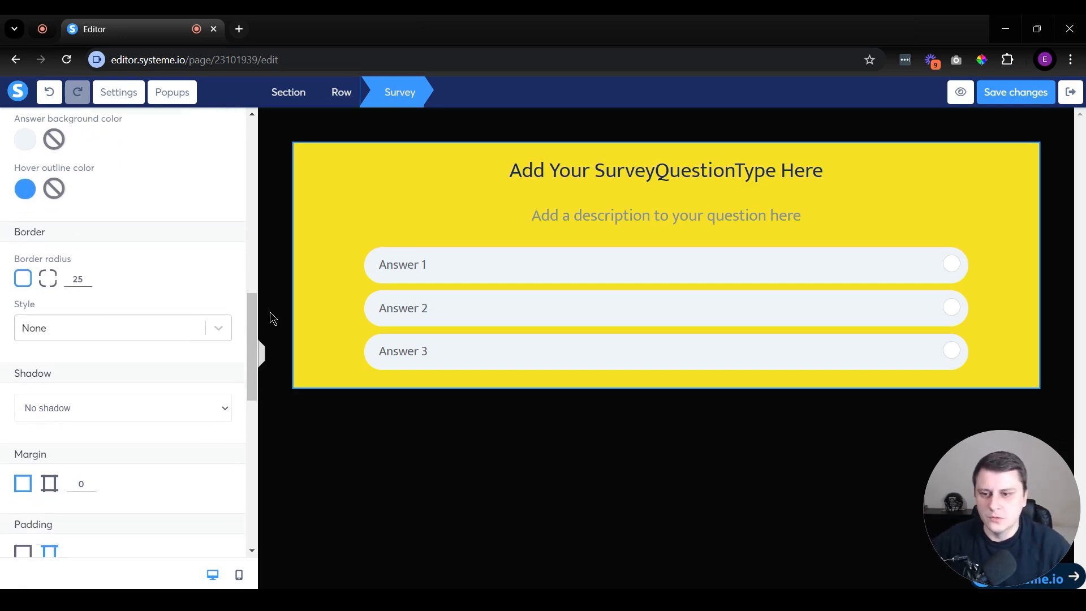
pyautogui.moveTo(247, 310); pyautogui.dragTo(249, 336)
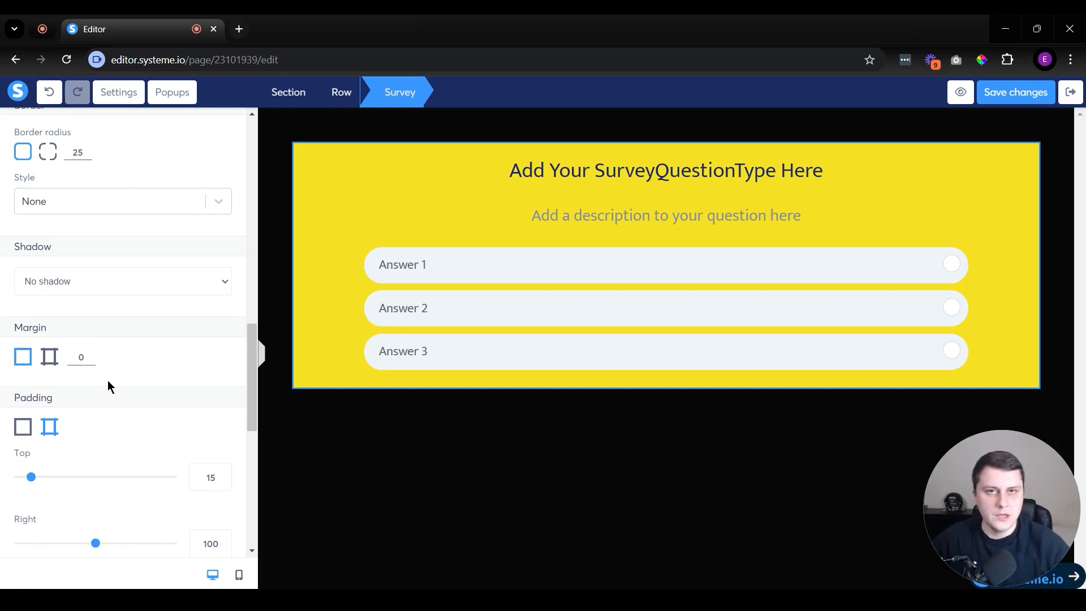
# Step: Switch the survey's margin to separate values per side, with a top margin of 0
pyautogui.click(53, 361)
pyautogui.click(23, 359)
pyautogui.click(50, 359)
pyautogui.moveTo(23, 411)
pyautogui.mouseDown()
pyautogui.moveTo(150, 407)
pyautogui.moveTo(20, 407)
pyautogui.mouseUp()
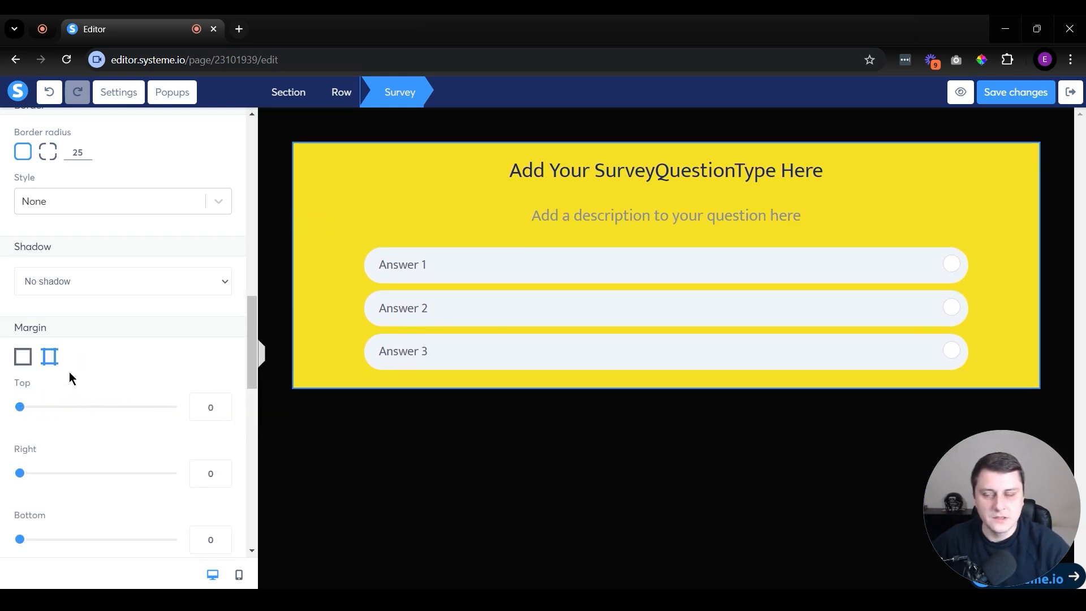
# Step: Change the survey's first question to "What color is the sky?" and its subtitle to "Description here"
pyautogui.scroll(10, 62, 387)
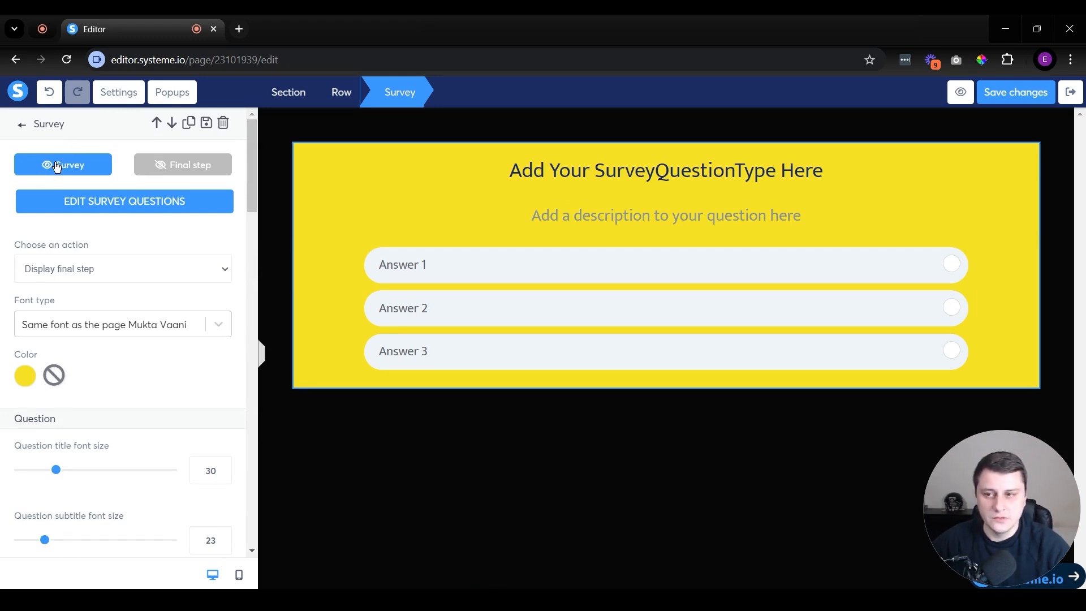
pyautogui.click(107, 201)
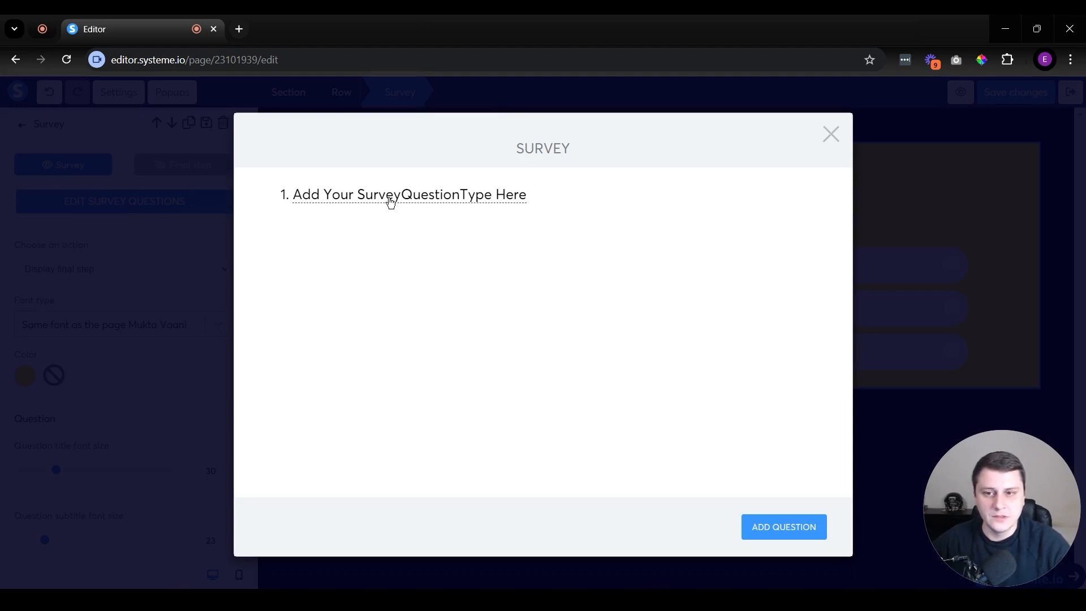
pyautogui.click(443, 198)
pyautogui.moveTo(452, 215); pyautogui.dragTo(49, 215)
pyautogui.write('What color is the  sk')
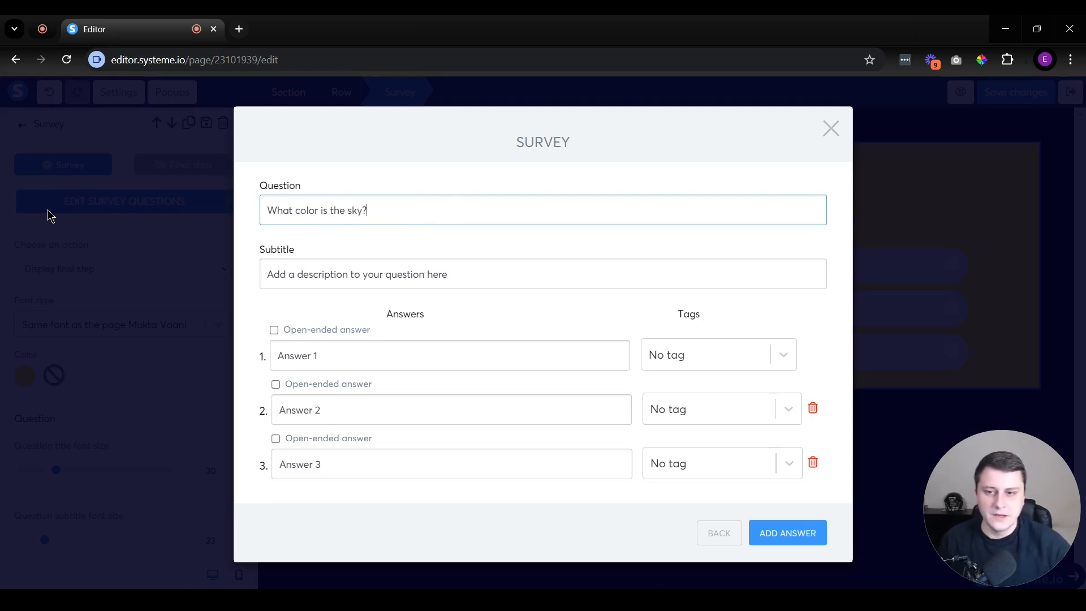
pyautogui.click(328, 267)
pyautogui.tripleClick(405, 271)
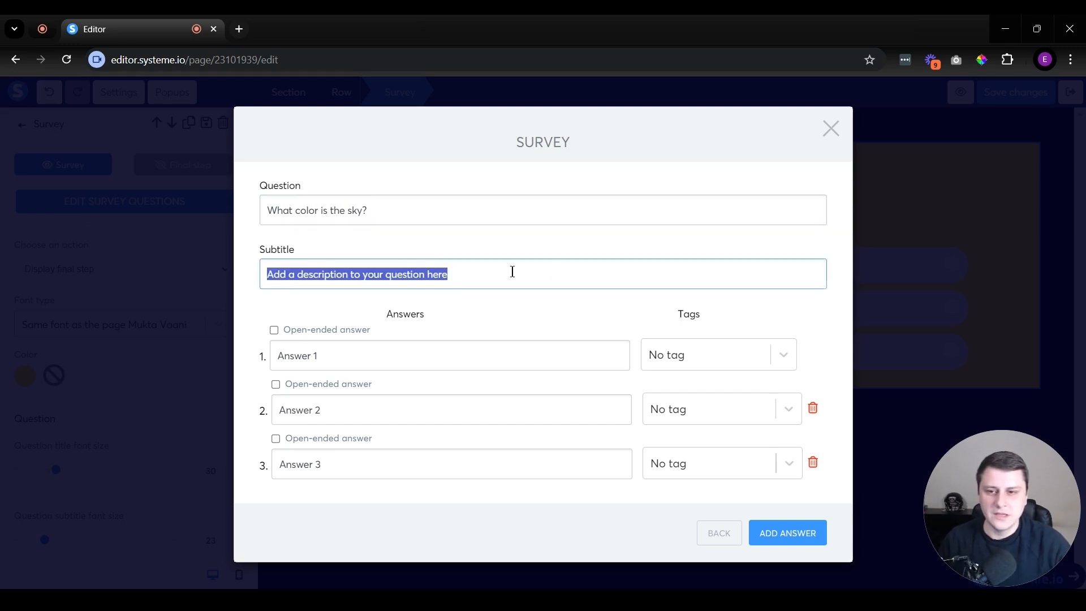
pyautogui.write('Description here')
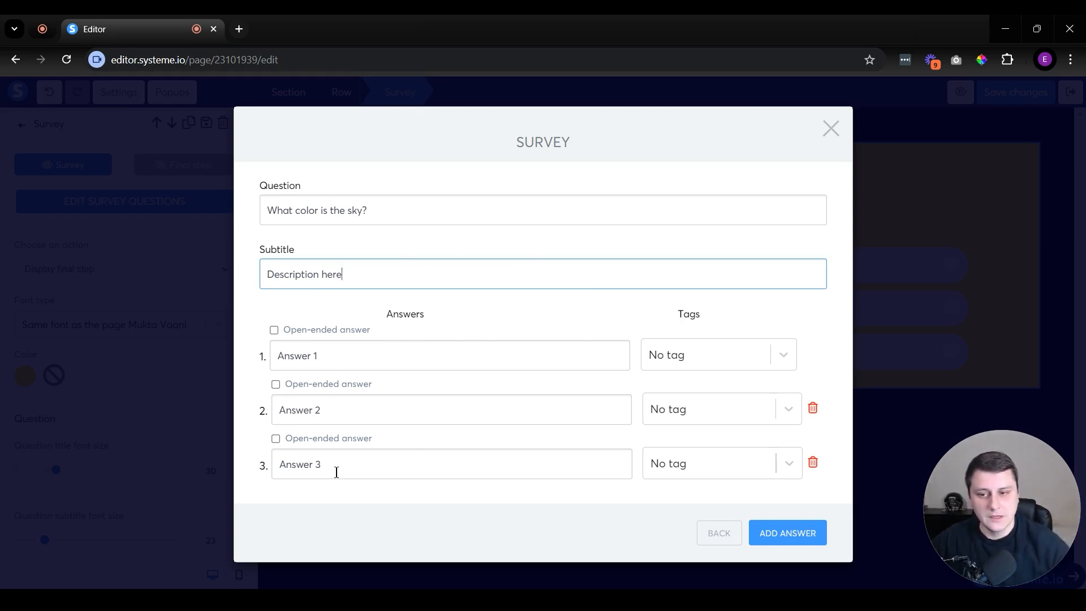
# Step: Try the open-ended option on the third answer and turn it back off
pyautogui.click(276, 438)
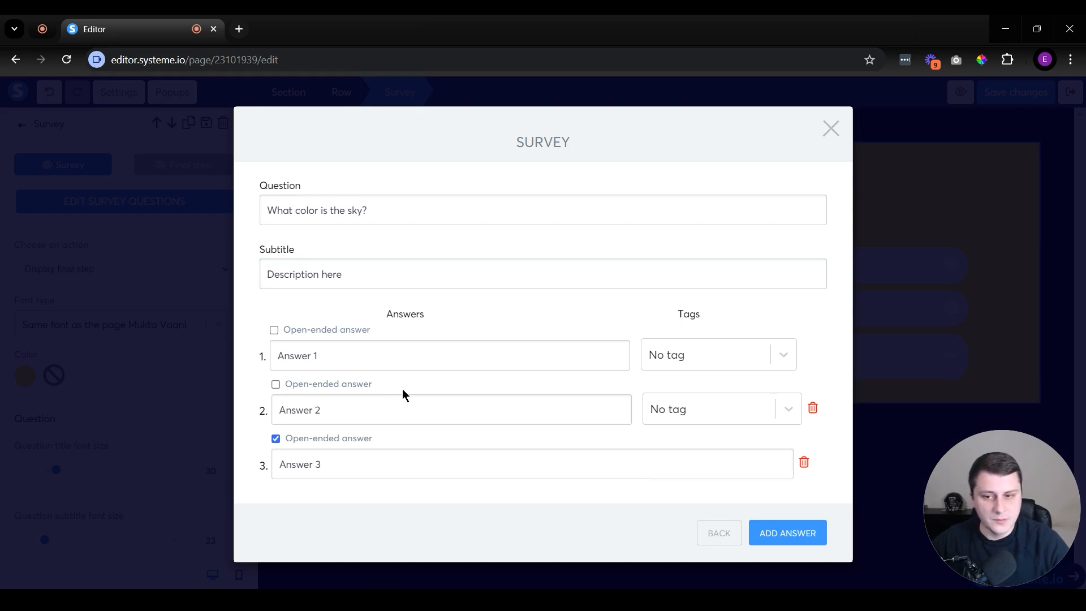
pyautogui.click(276, 439)
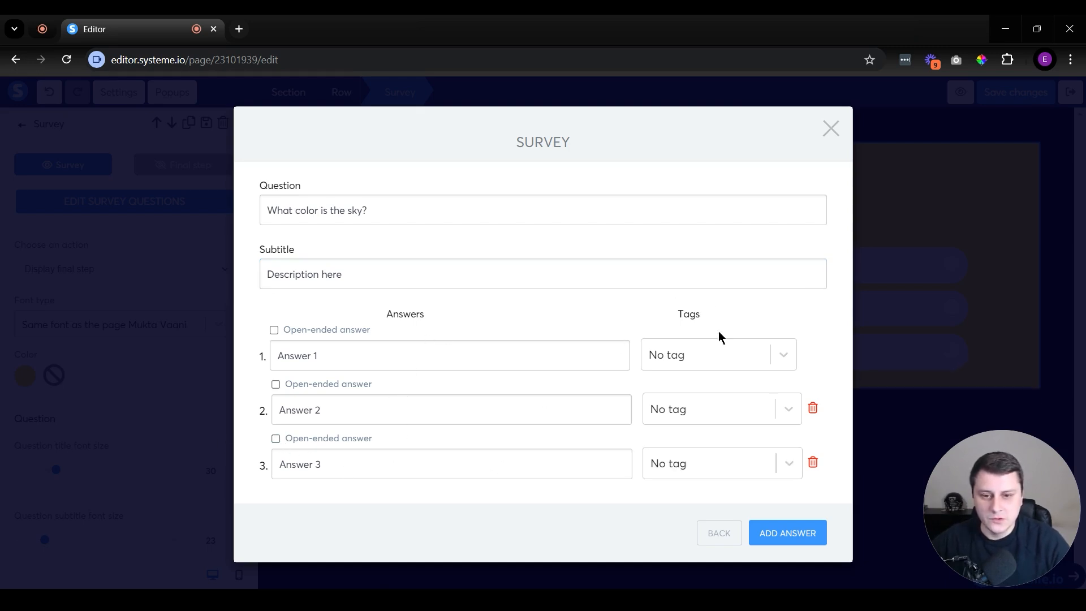
# Step: Change the first question's three answers to "Blue", "Yellow" and "Red"
pyautogui.moveTo(394, 367); pyautogui.dragTo(172, 364)
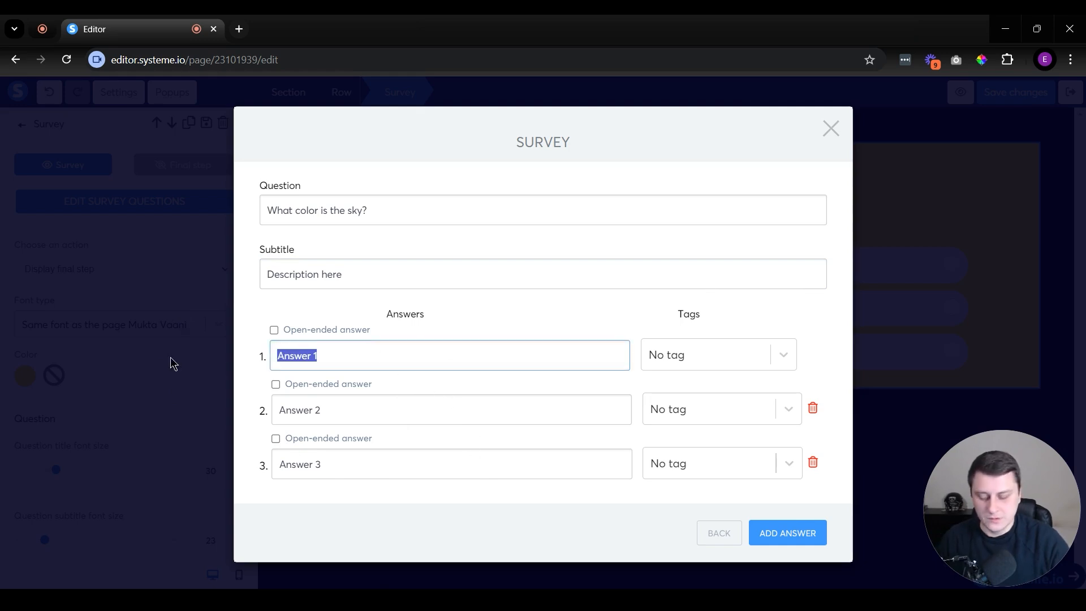
pyautogui.write('B')
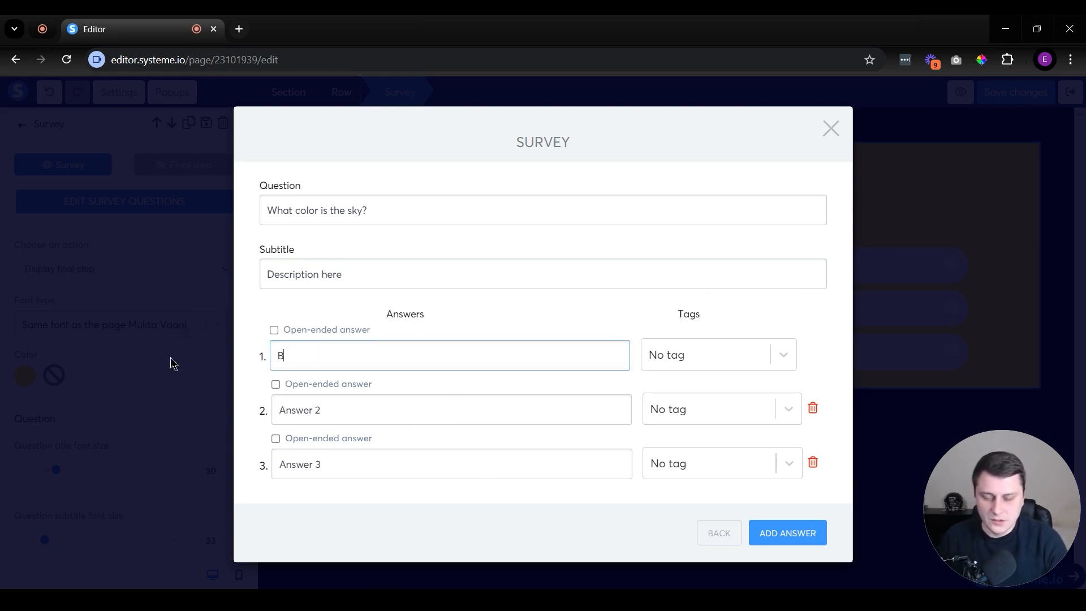
pyautogui.write('lue')
pyautogui.press('Tab')
pyautogui.press('Tab')
pyautogui.press('Tab')
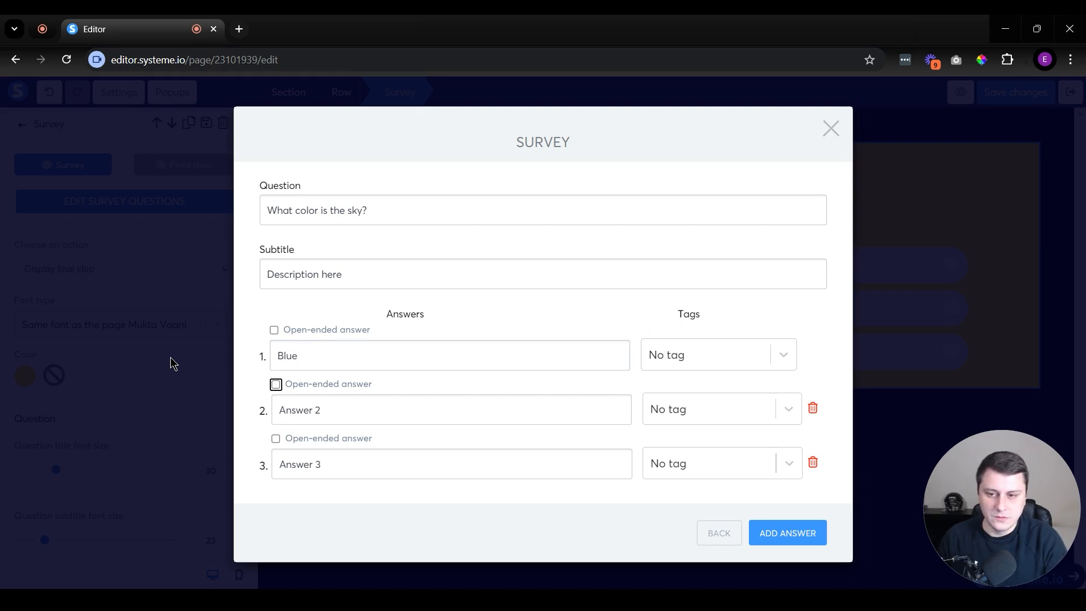
pyautogui.write('White')
pyautogui.hotkey('ctrl', 'a')
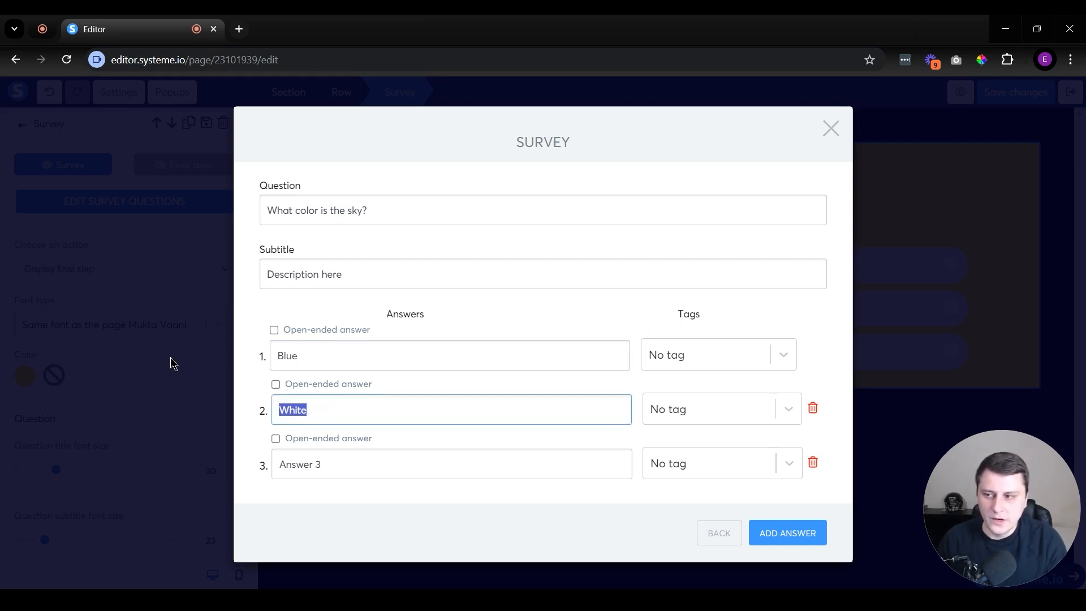
pyautogui.write('Yellow')
pyautogui.press('Tab')
pyautogui.press('Tab')
pyautogui.press('Tab')
pyautogui.write('Red')
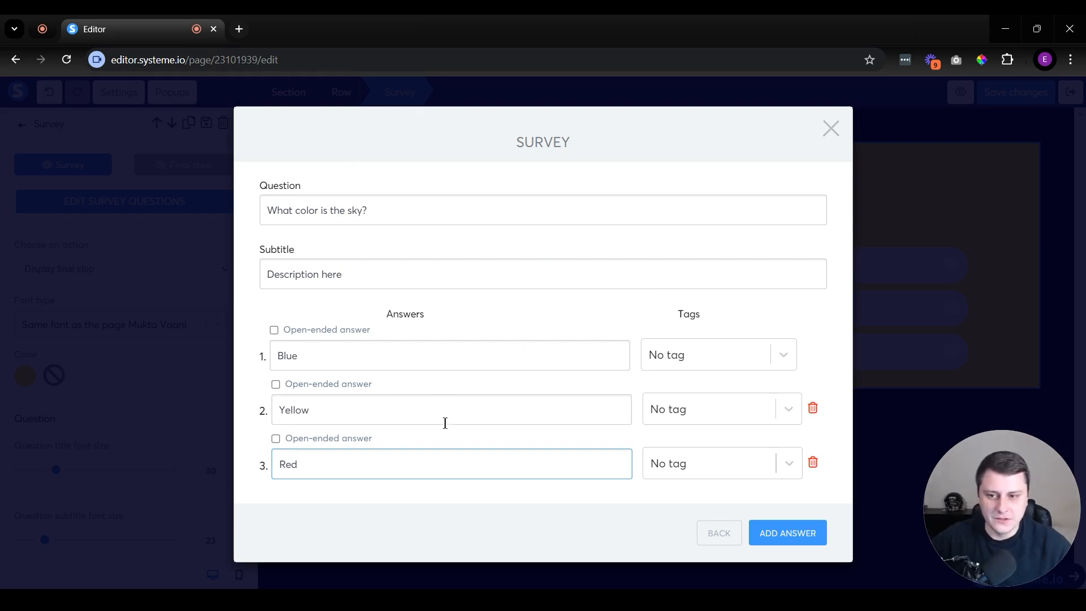
# Step: Assign the "IG org - LM 15 day challenge" tag to the "Blue" answer
pyautogui.click(745, 365)
pyautogui.click(713, 387)
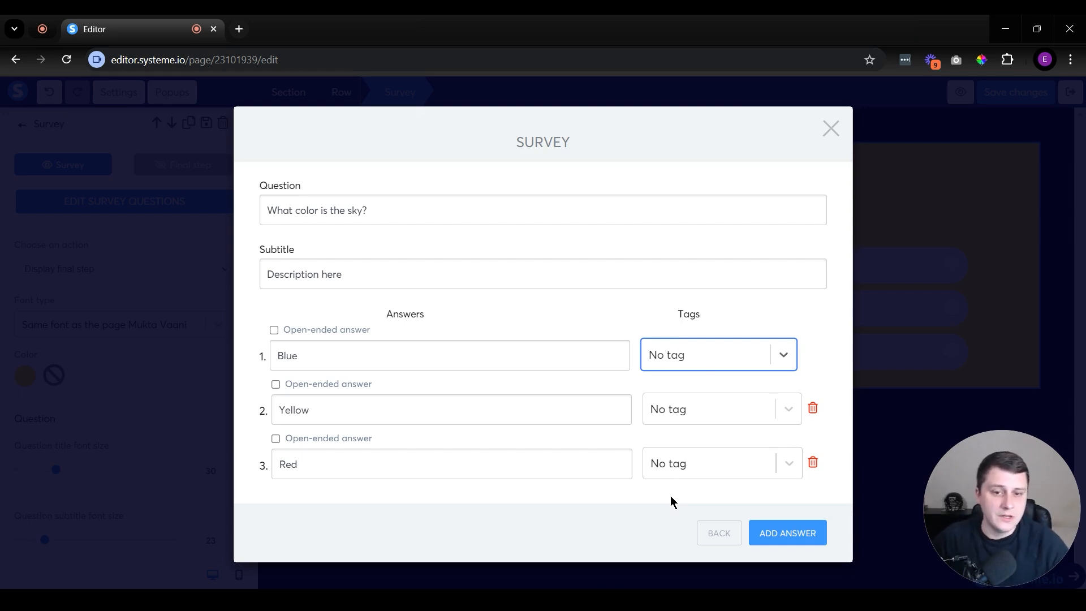
pyautogui.click(686, 413)
pyautogui.click(701, 354)
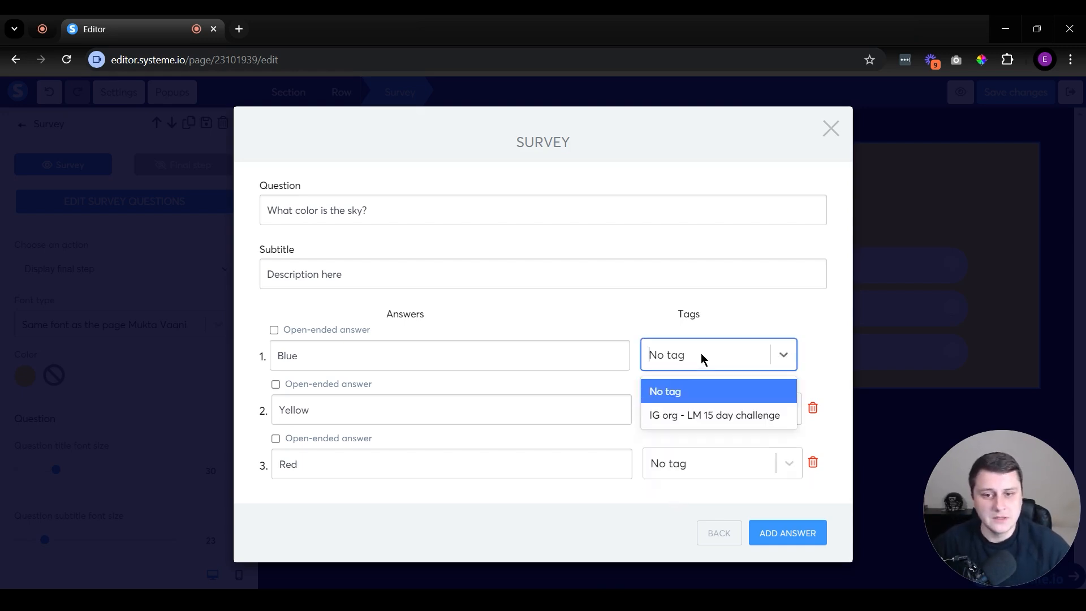
pyautogui.click(600, 503)
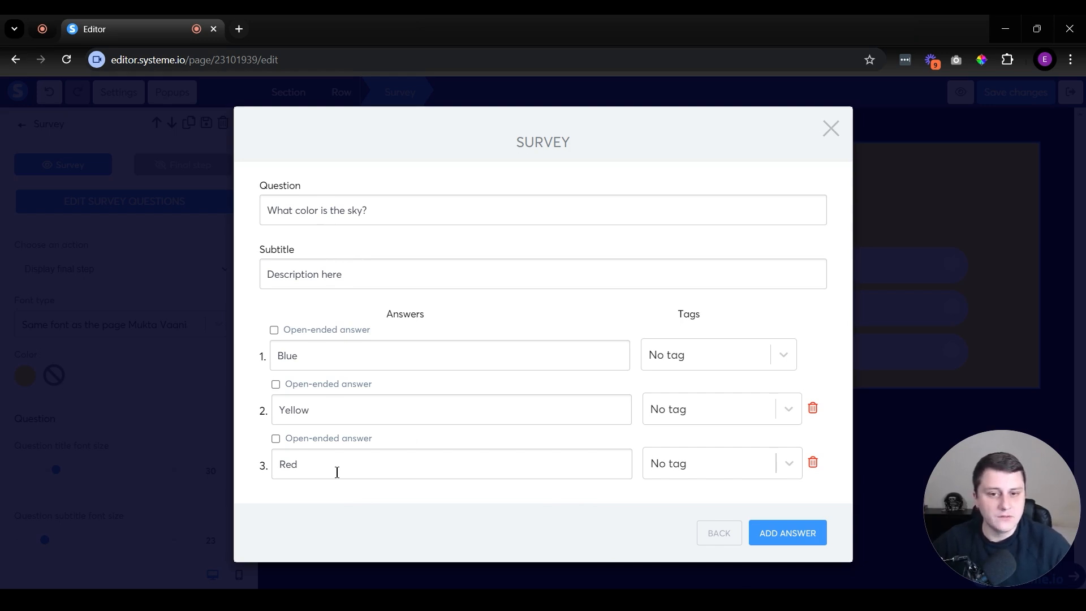
pyautogui.click(668, 356)
pyautogui.click(699, 415)
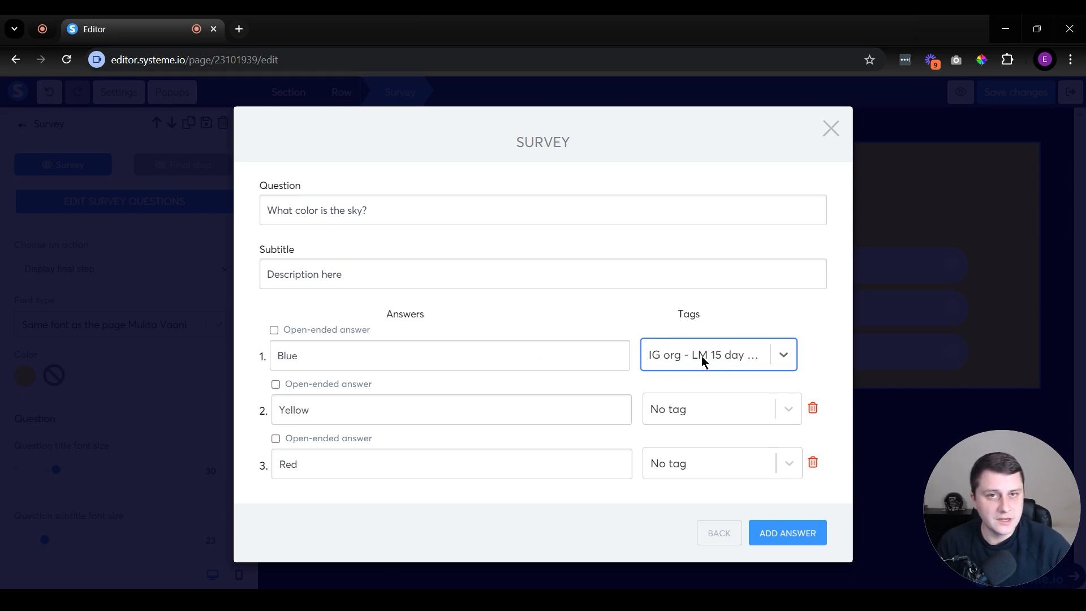
pyautogui.doubleClick(342, 411)
pyautogui.click(346, 410)
pyautogui.moveTo(317, 410); pyautogui.dragTo(260, 413)
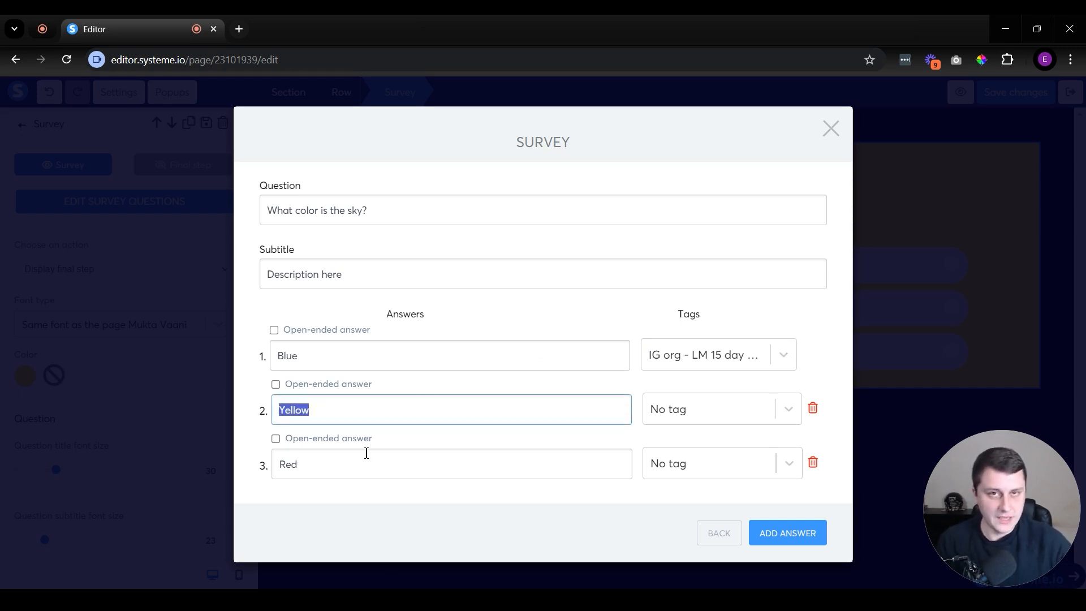
pyautogui.click(716, 420)
pyautogui.click(628, 498)
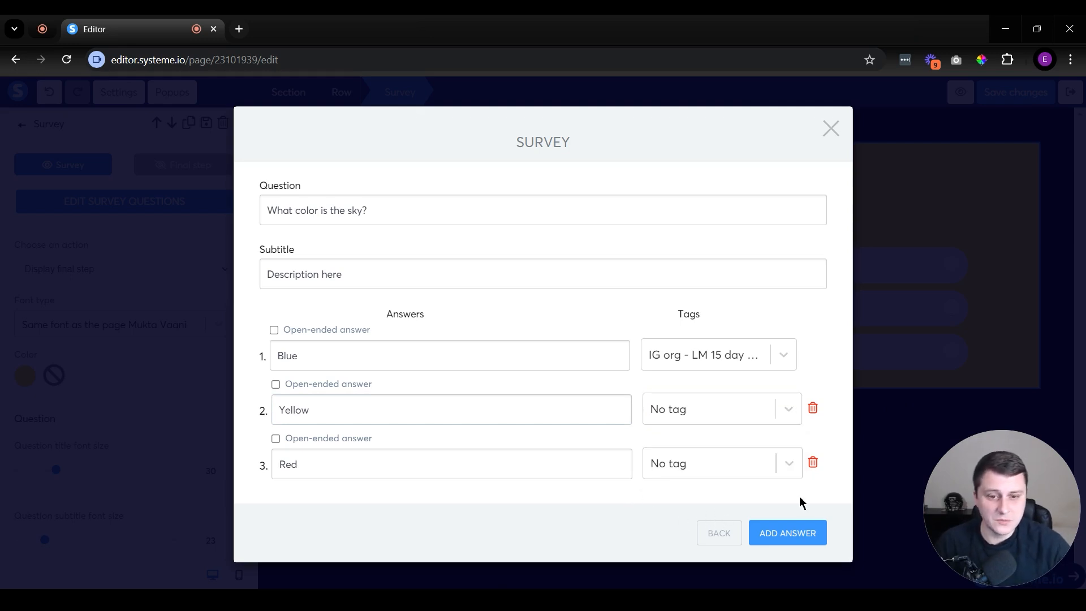
# Step: Try adding a fourth answer to the sky question, delete it again, and close the survey questions
pyautogui.click(797, 533)
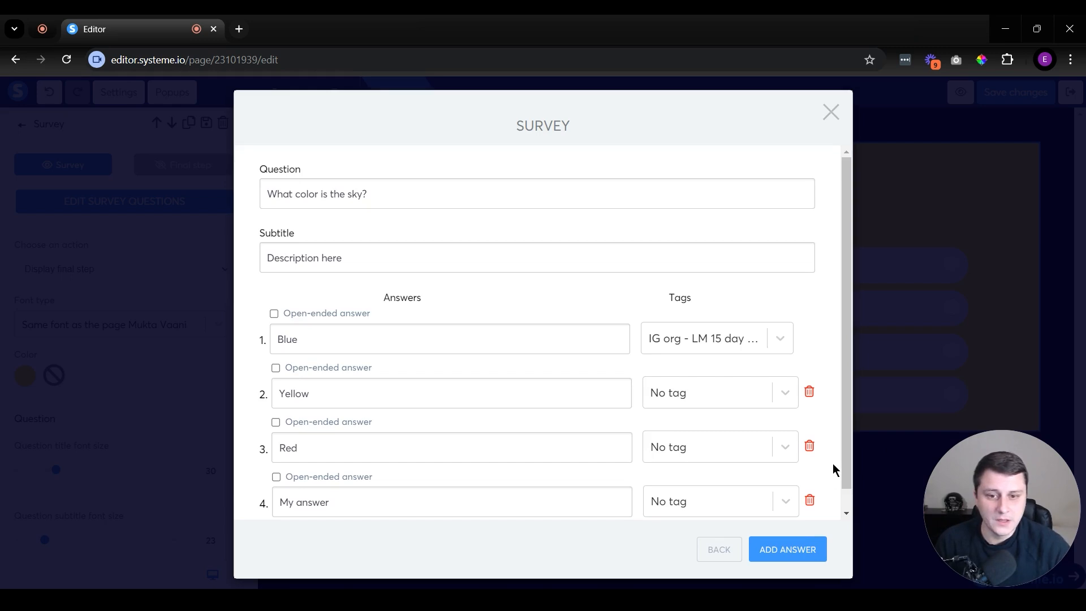
pyautogui.scroll(-1, 509, 430)
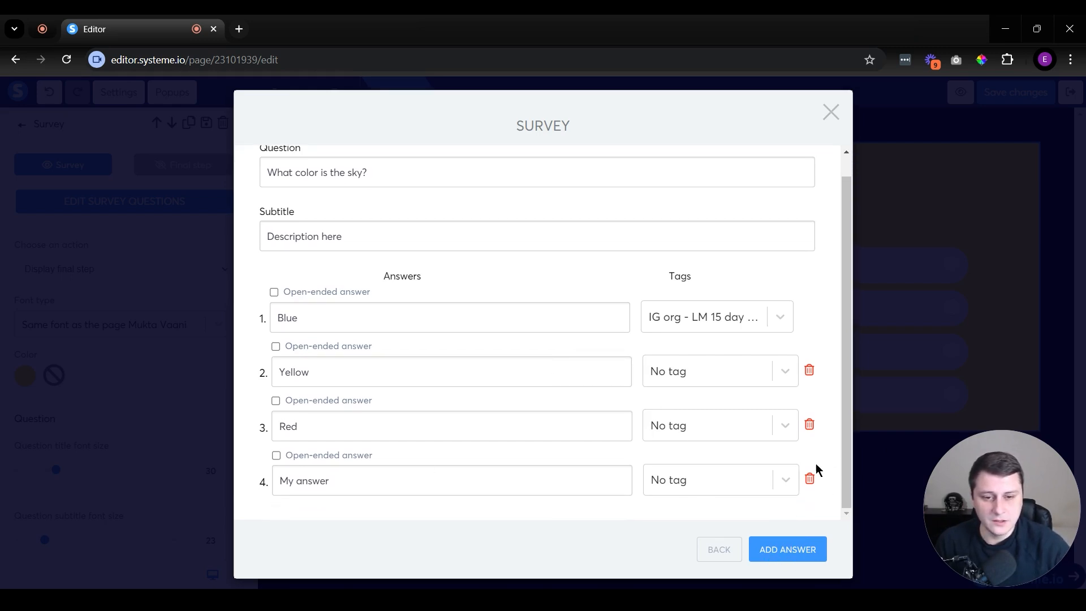
pyautogui.click(809, 479)
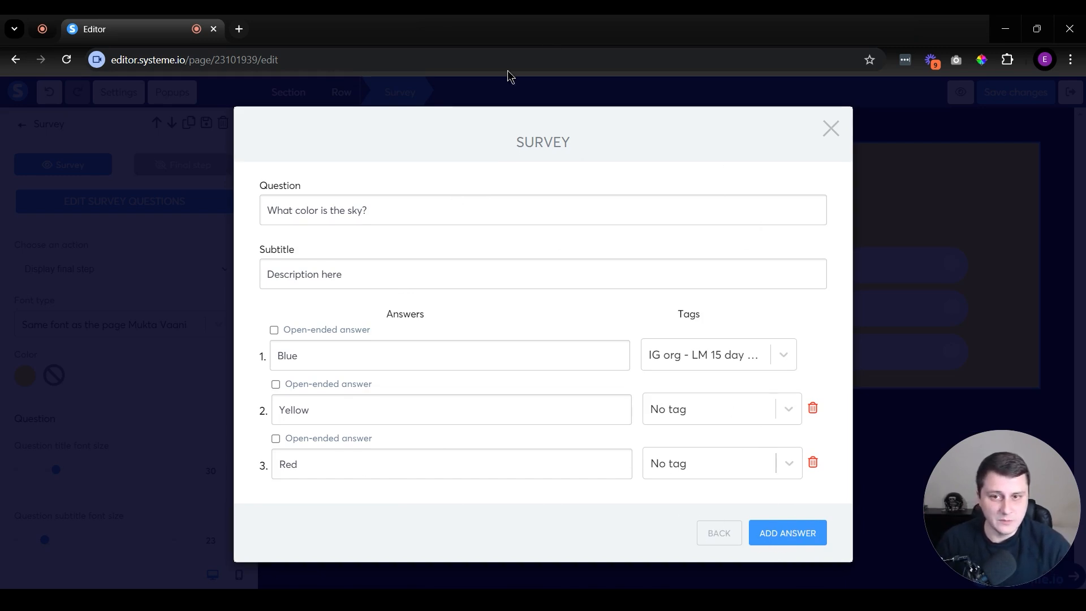
pyautogui.click(829, 129)
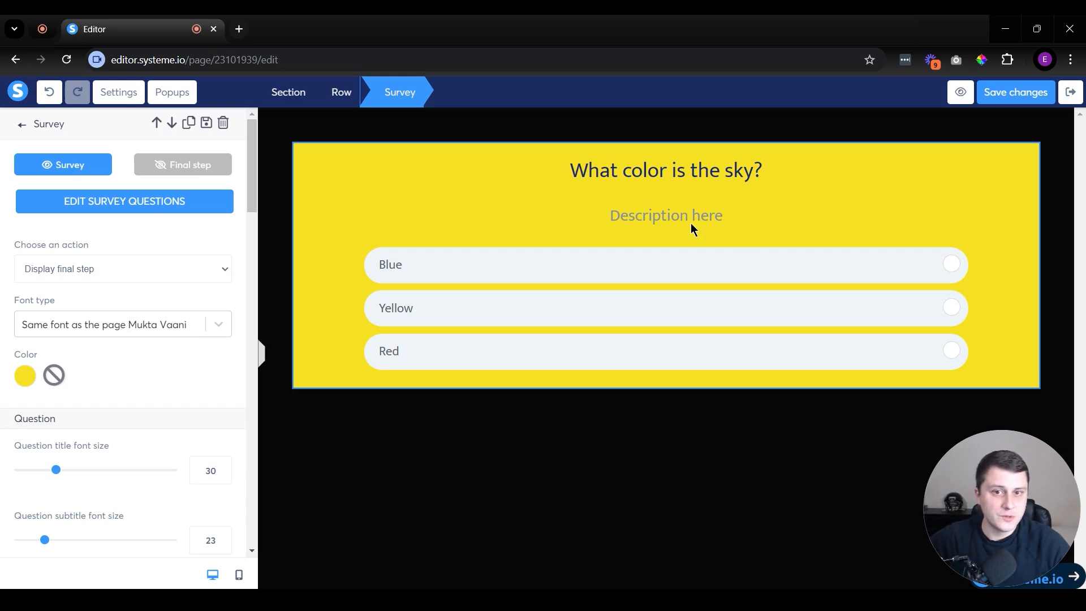
# Step: Clear the subtitle of the question "What color is the sky?"
pyautogui.click(105, 207)
pyautogui.click(417, 273)
pyautogui.hotkey('ctrl', 'a')
pyautogui.press('BackSpace')
pyautogui.click(830, 129)
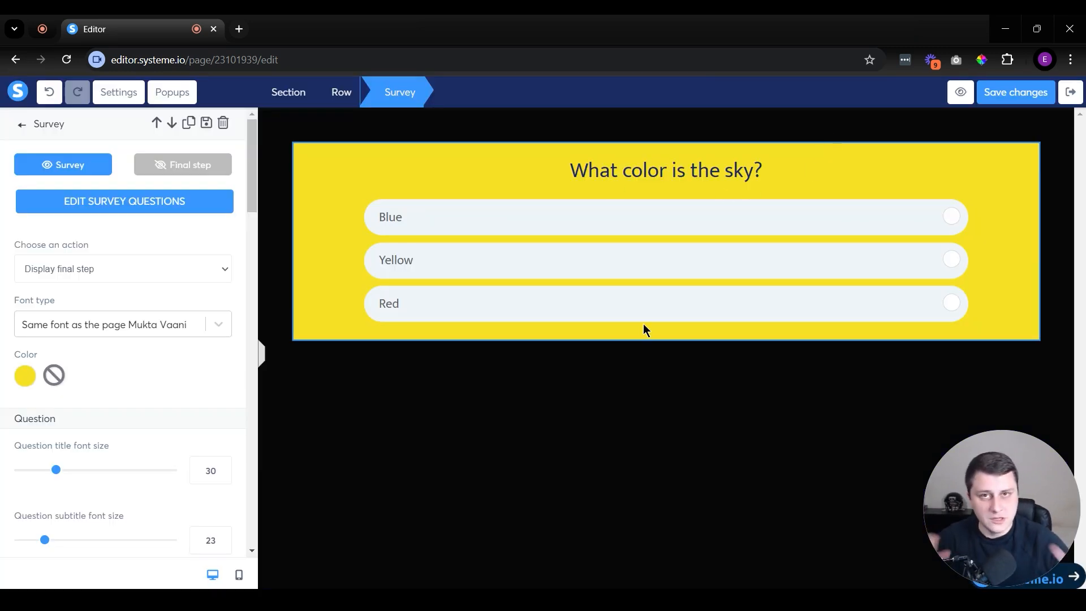
# Step: Add a second survey question titled "What's your favorite color?" without a subtitle
pyautogui.click(145, 206)
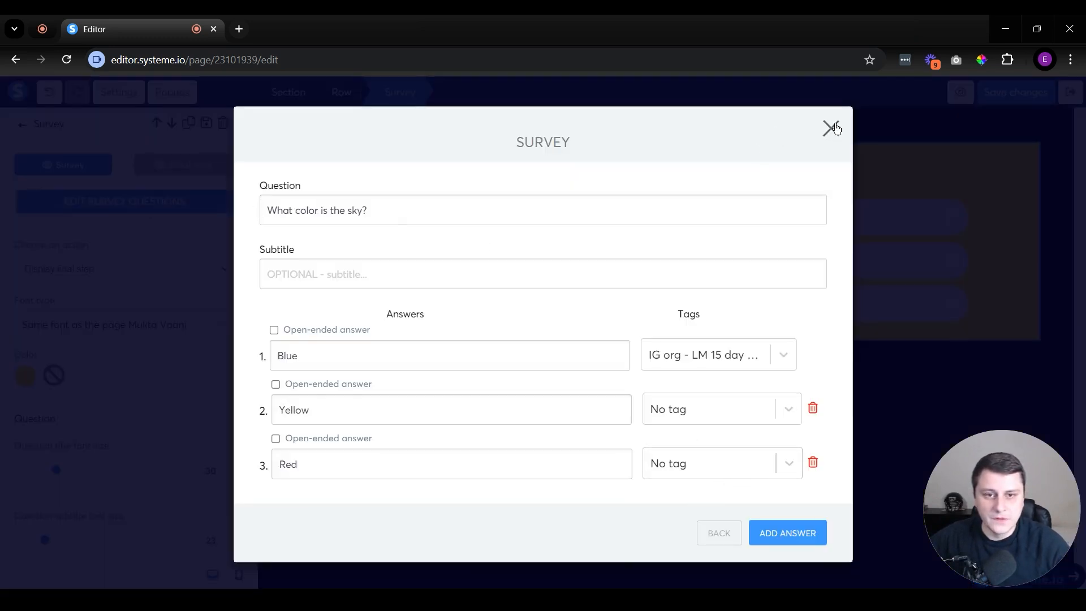
pyautogui.click(721, 540)
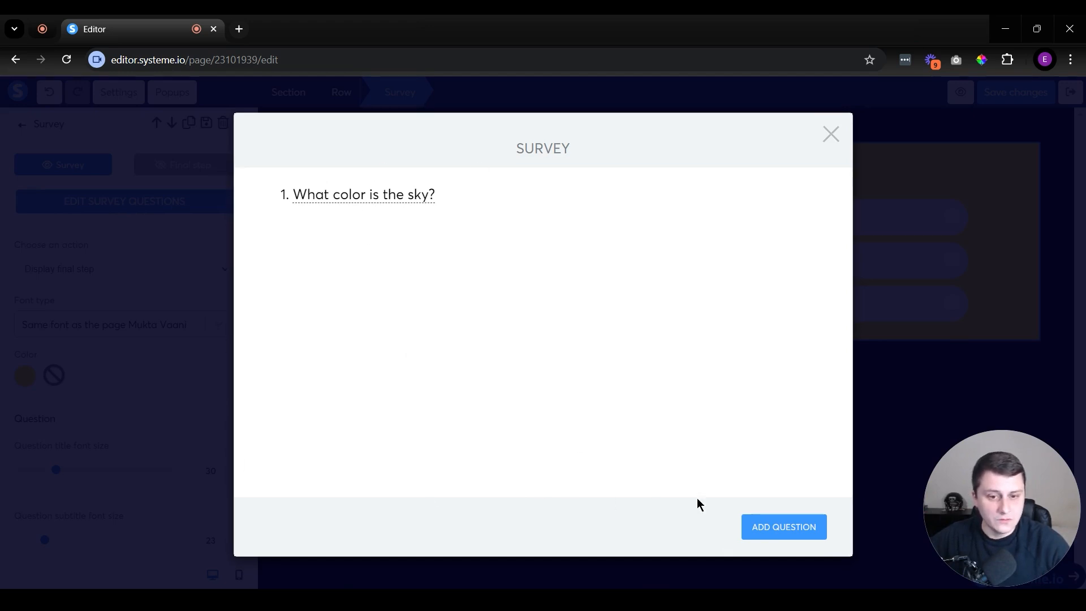
pyautogui.click(783, 531)
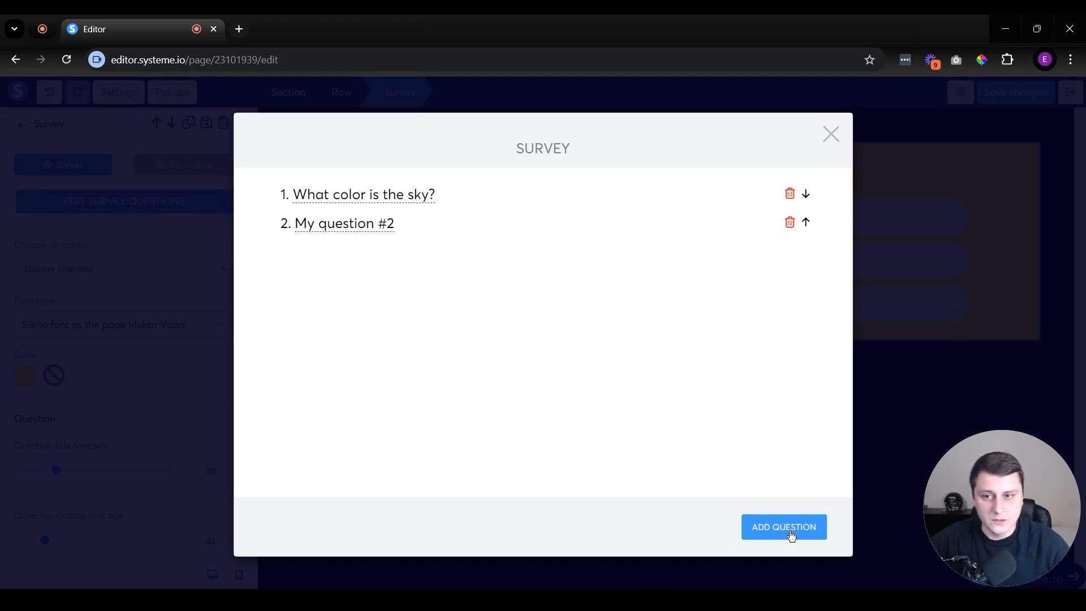
pyautogui.click(346, 227)
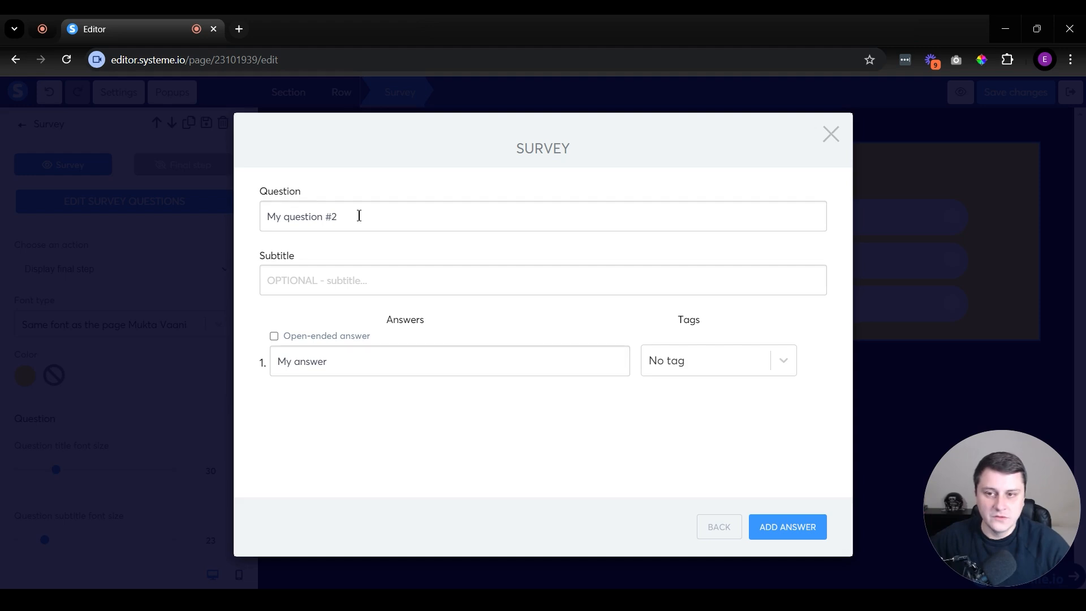
pyautogui.click(359, 216)
pyautogui.hotkey('ctrl', 'a')
pyautogui.write('Wh')
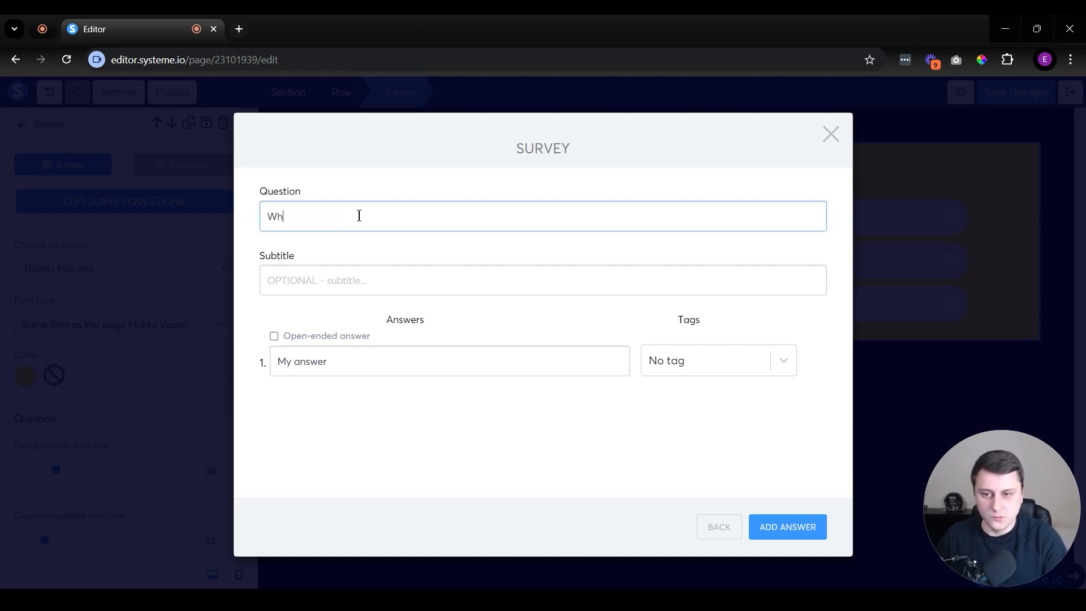
pyautogui.write("at's you")
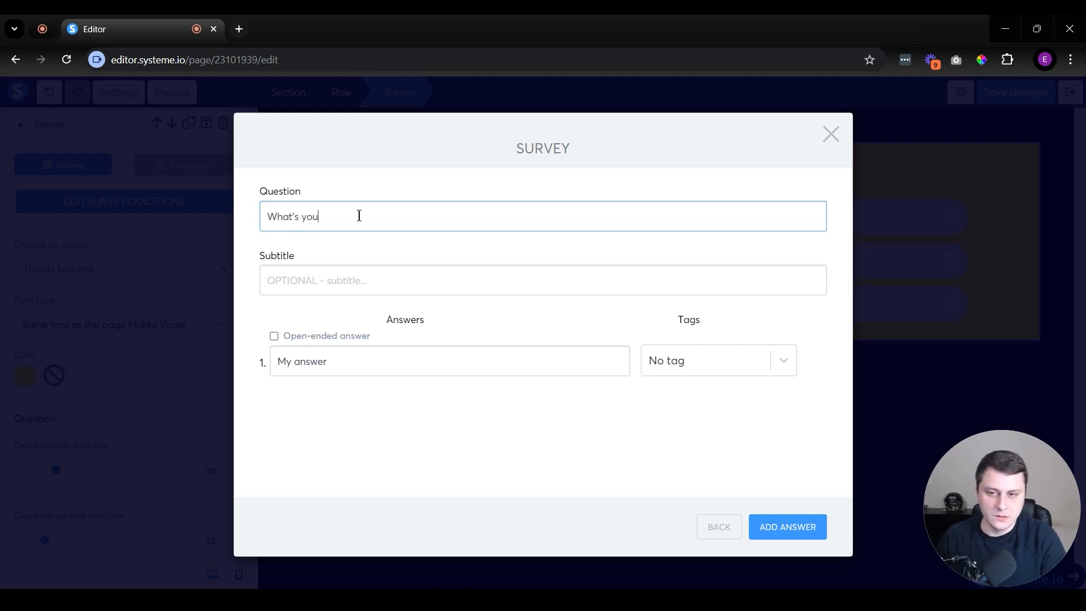
pyautogui.write('r favorite color?')
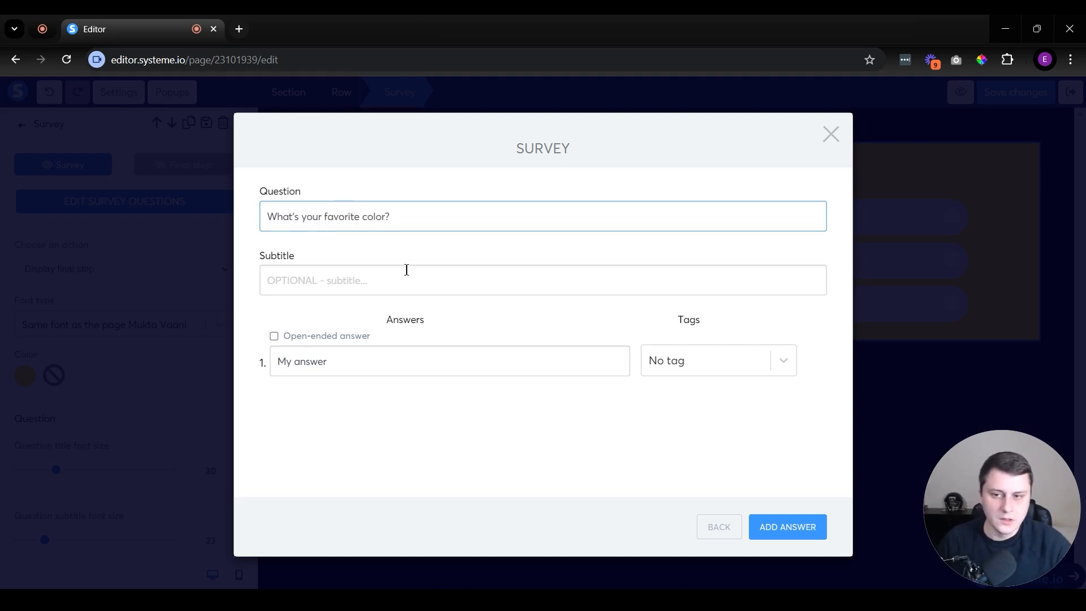
pyautogui.click(315, 277)
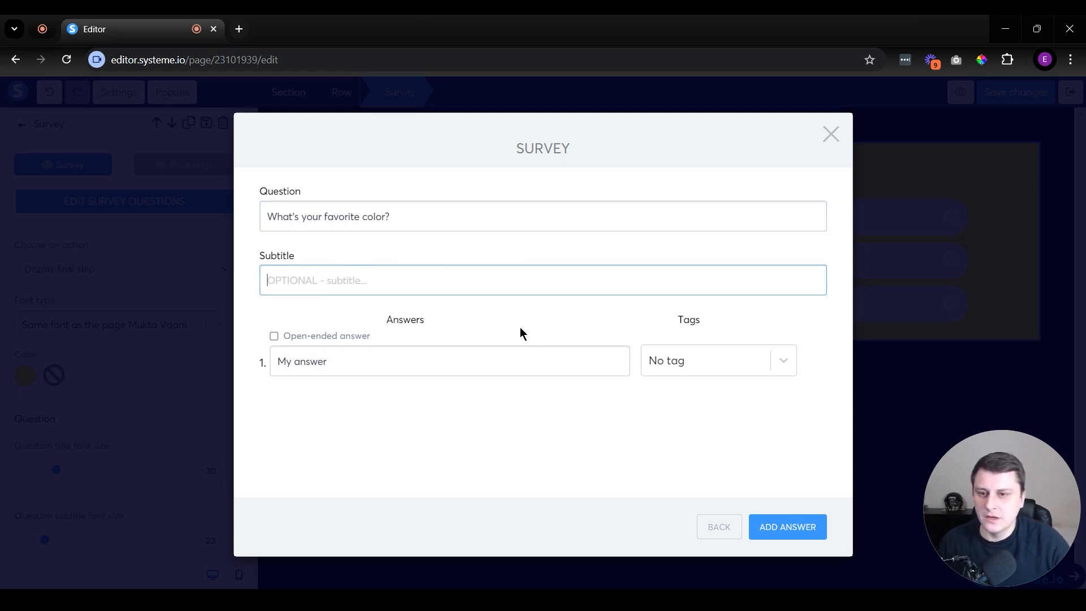
# Step: Give the favorite color question three answers: "Blue", "Red" and "Green"
pyautogui.click(381, 355)
pyautogui.hotkey('ctrl', 'a')
pyautogui.write('Blue')
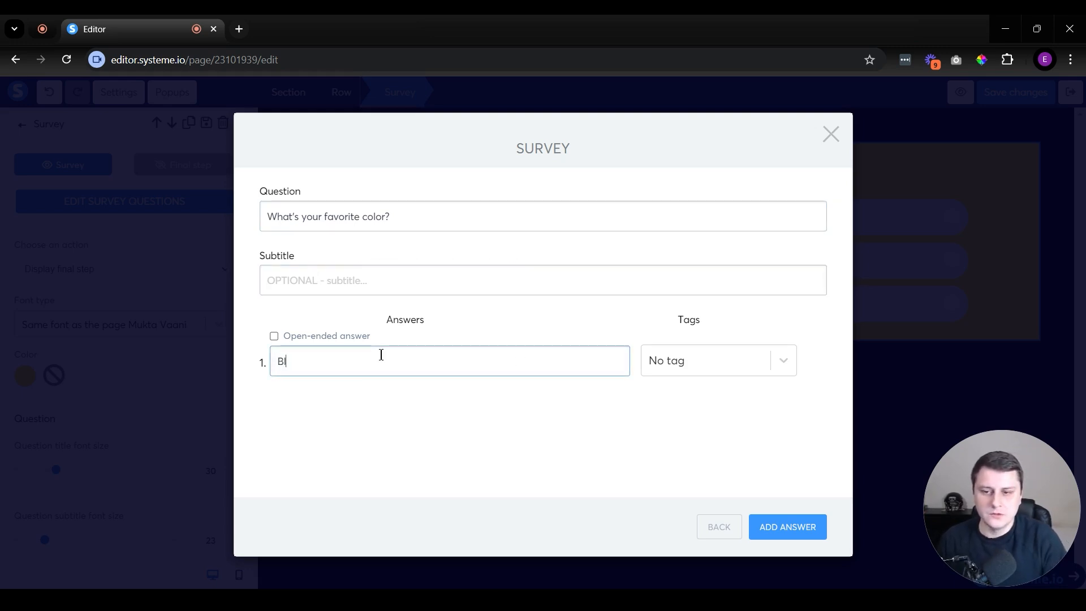
pyautogui.click(772, 534)
pyautogui.click(395, 425)
pyautogui.hotkey('ctrl', 'a')
pyautogui.write('REe')
pyautogui.hotkey('ctrl', 'a')
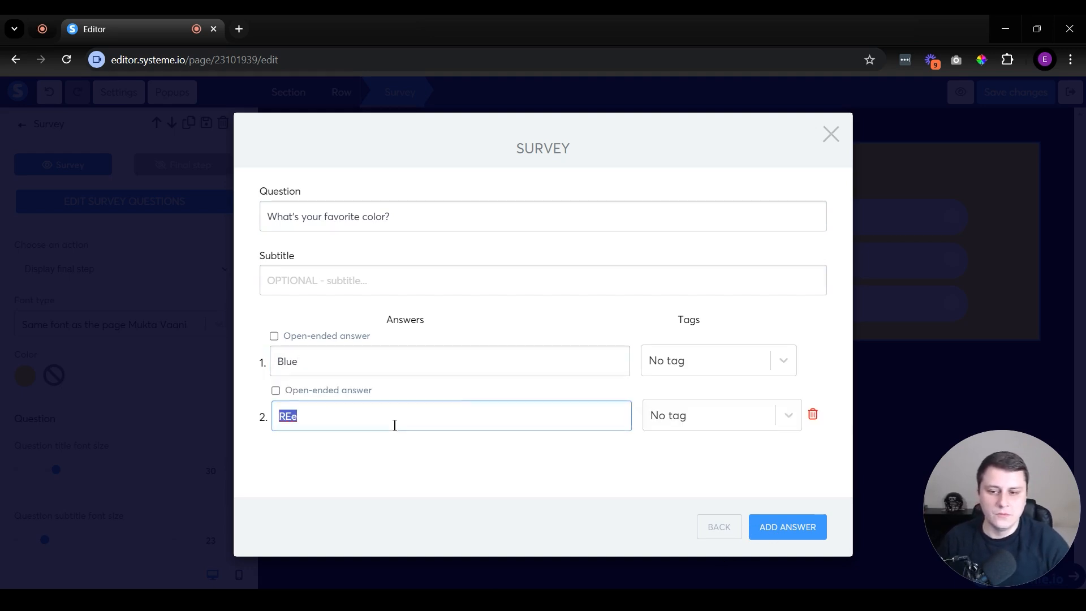
pyautogui.write('Red')
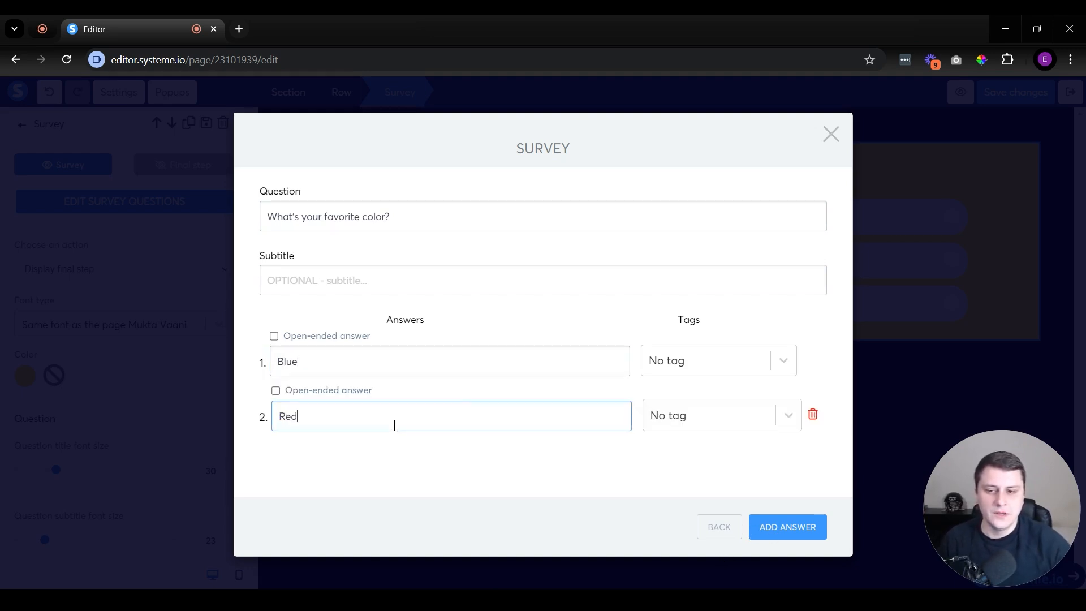
pyautogui.click(795, 532)
pyautogui.click(432, 474)
pyautogui.hotkey('ctrl', 'a')
pyautogui.write('Green')
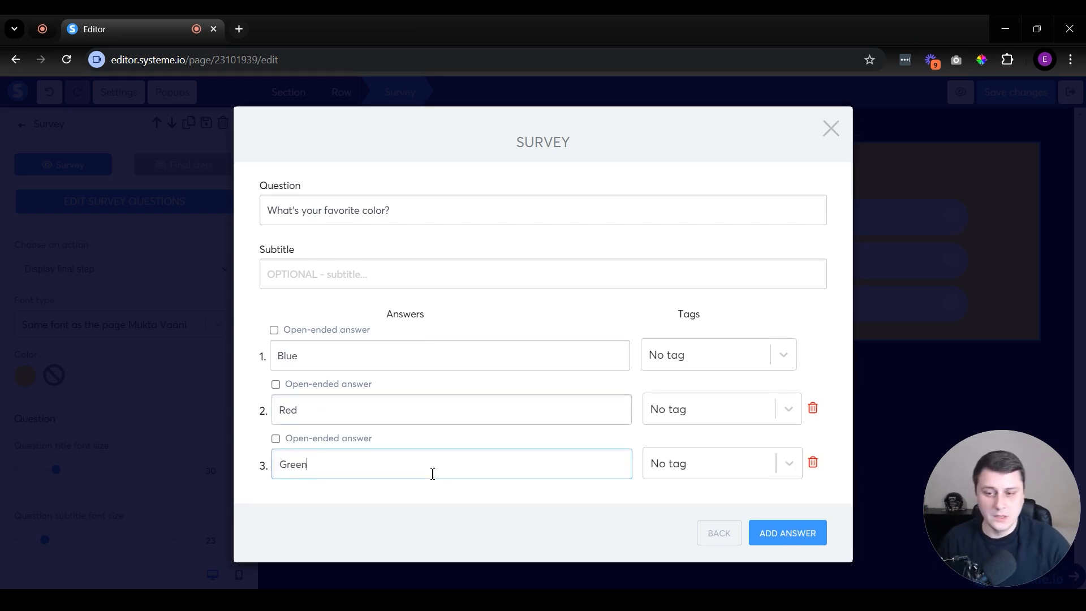
# Step: Add a fourth answer to the favorite color question, make it open-ended, and clear its text
pyautogui.click(792, 531)
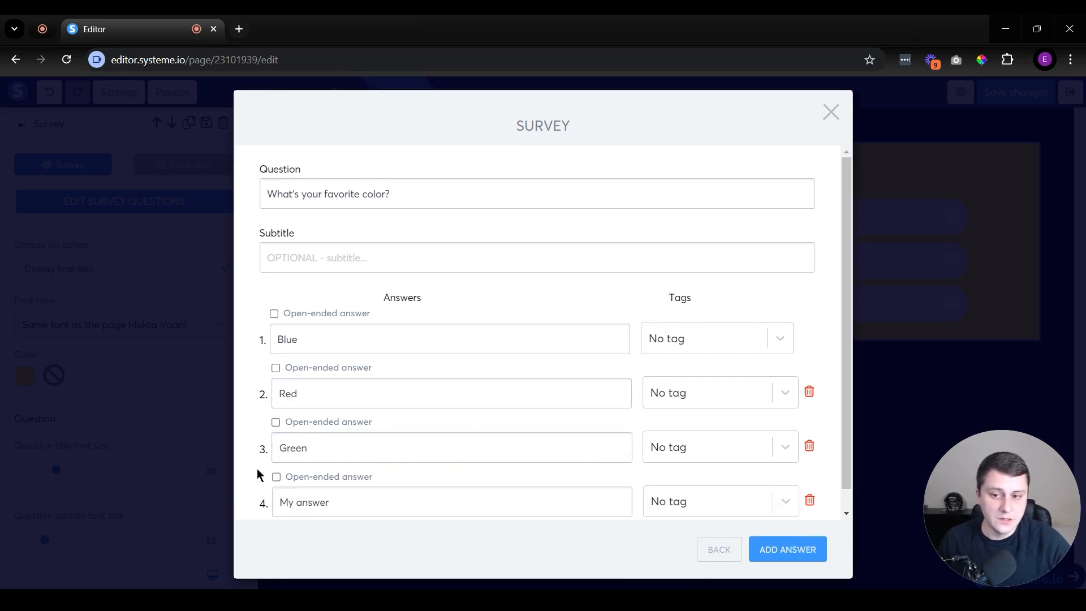
pyautogui.click(276, 477)
pyautogui.click(393, 509)
pyautogui.hotkey('ctrl', 'a')
pyautogui.press('BackSpace')
pyautogui.scroll(-1, 515, 452)
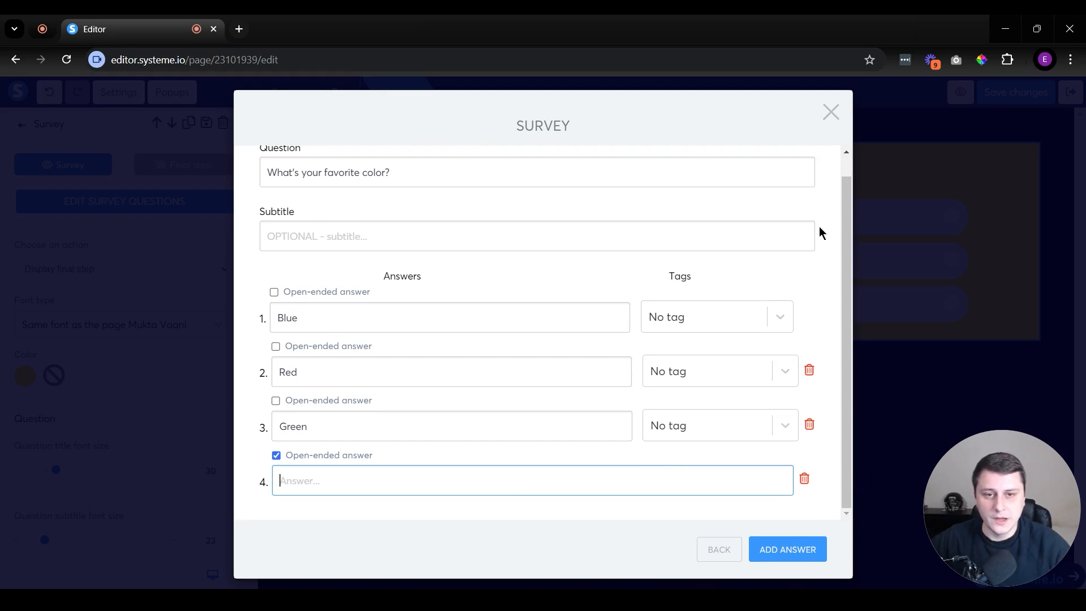
# Step: Finish editing the survey questions and save the page changes
pyautogui.click(720, 558)
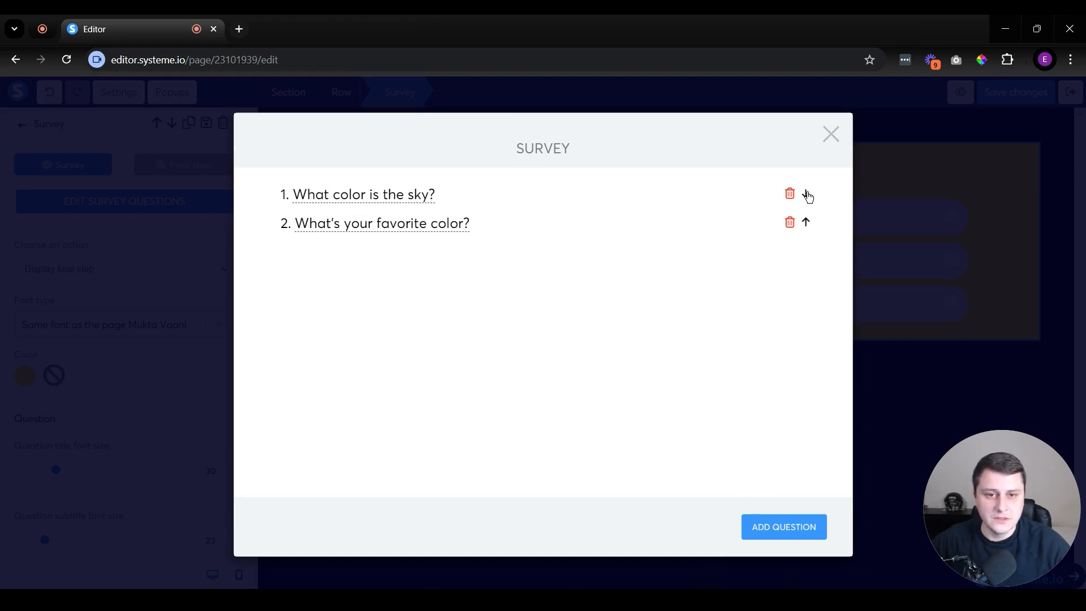
pyautogui.click(831, 134)
pyautogui.click(1031, 93)
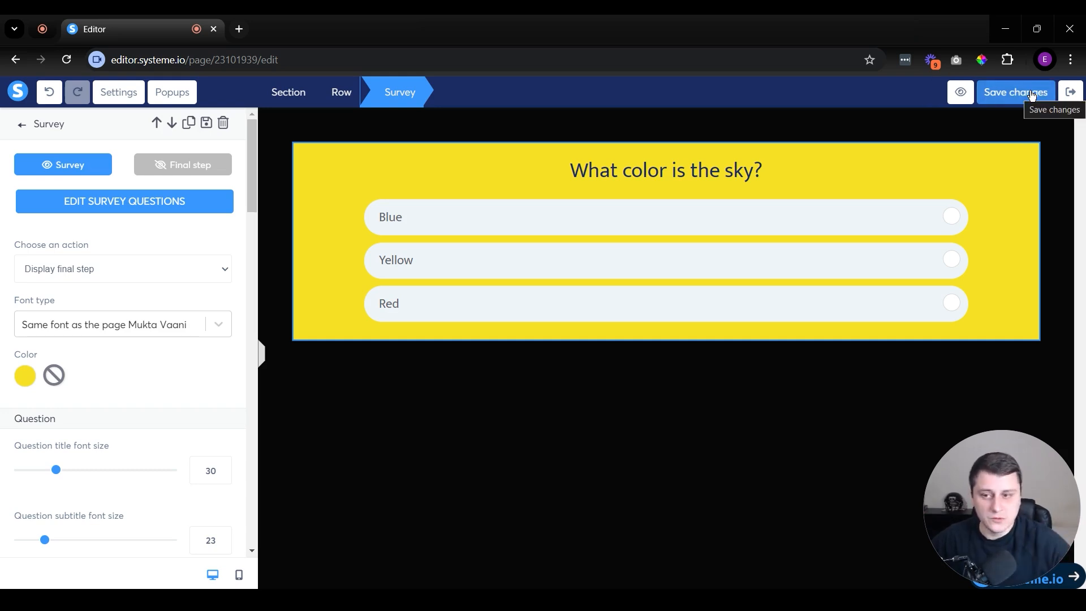
# Step: Show the survey's final step and examine which actions can follow the questions
pyautogui.click(172, 165)
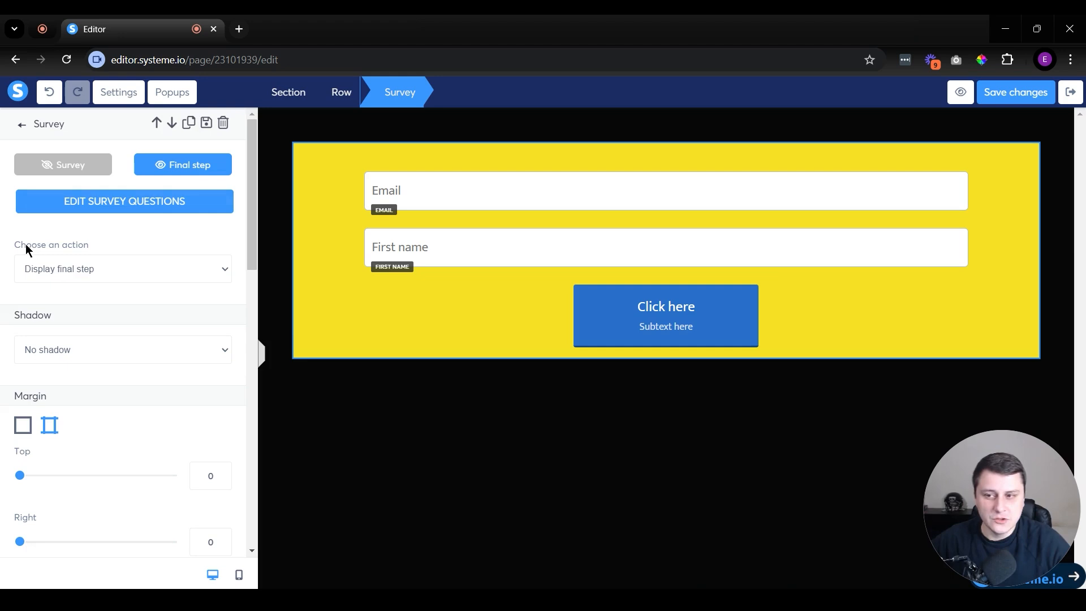
pyautogui.click(85, 270)
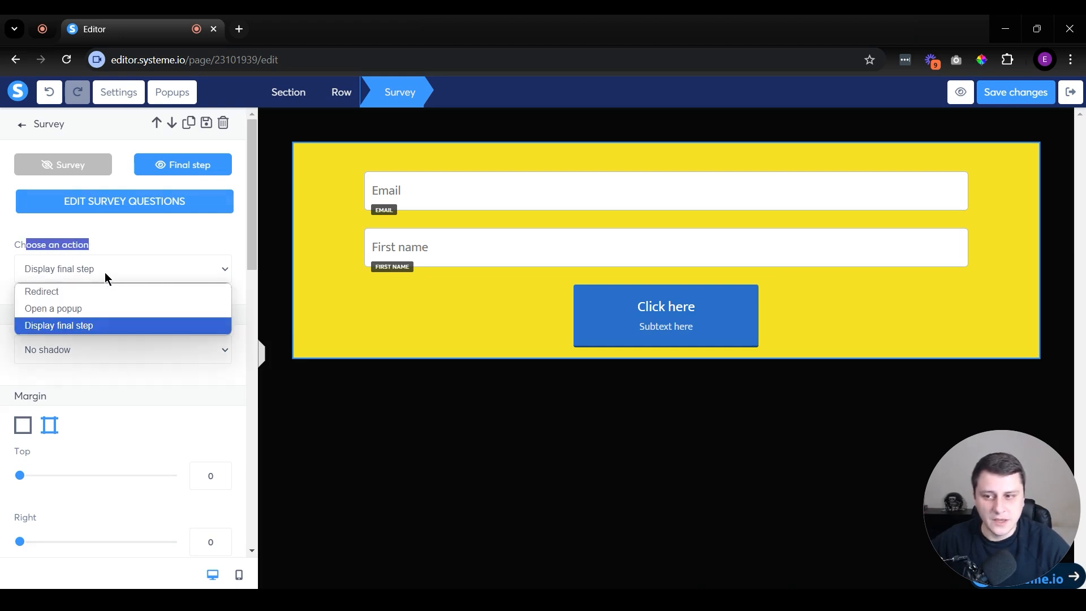
pyautogui.click(67, 389)
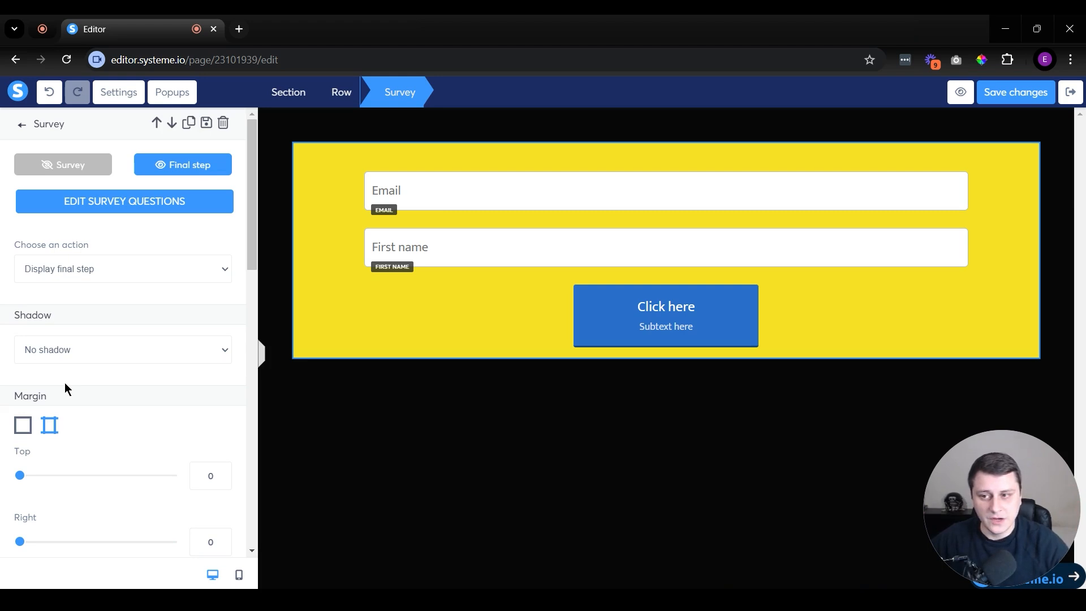
# Step: Choose "Display final step" as the survey's action and save the page changes
pyautogui.click(100, 269)
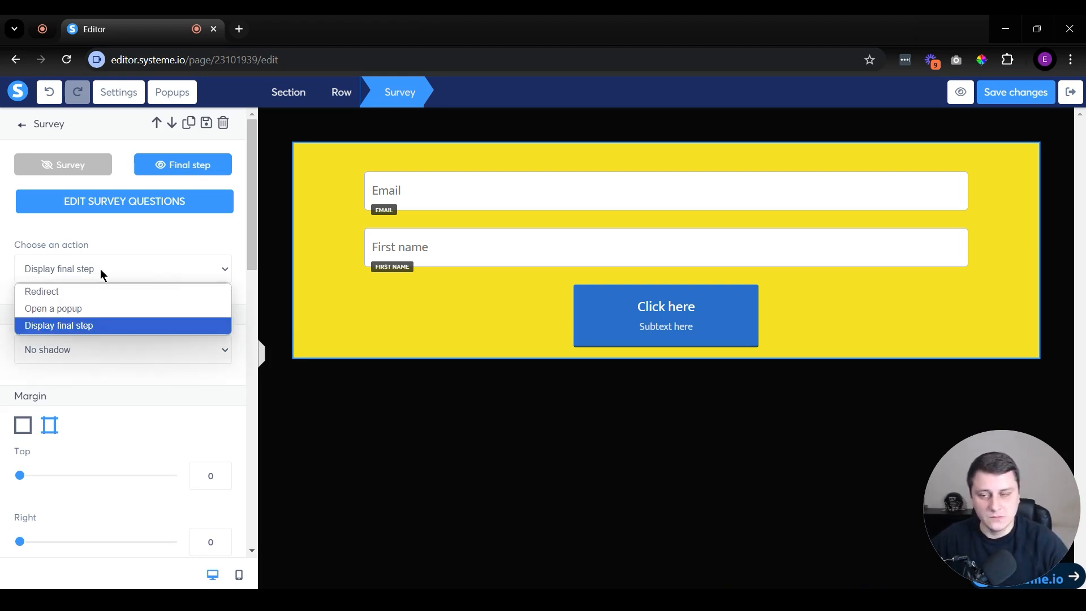
pyautogui.click(65, 326)
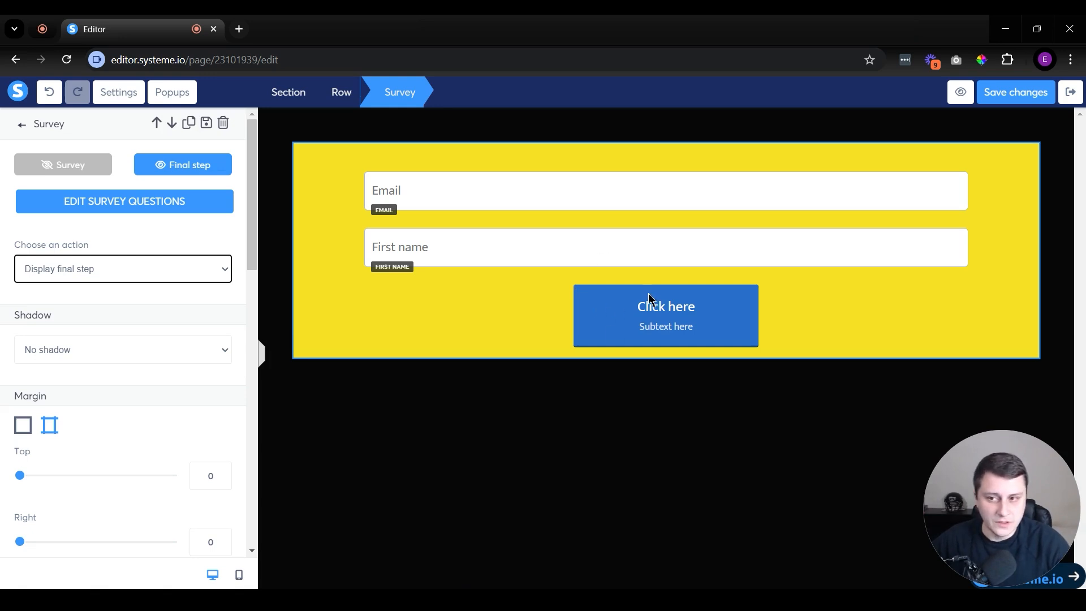
pyautogui.click(1017, 100)
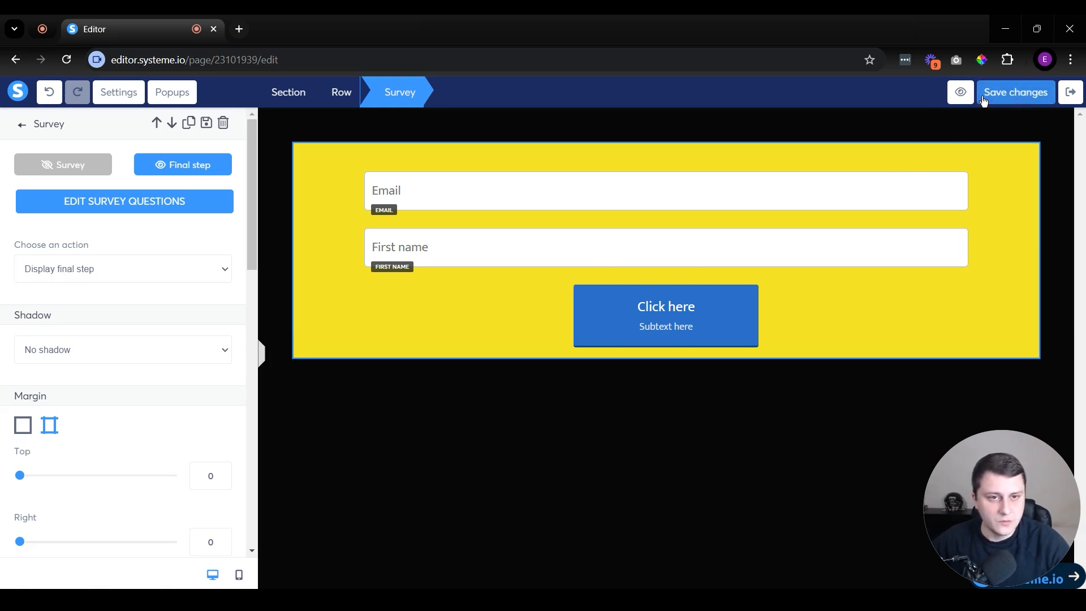
# Step: Preview the page, answering the sky color question with "Blue" and the favorite color question with the open answer "YELLOW", and close the preview
pyautogui.click(951, 94)
pyautogui.click(487, 195)
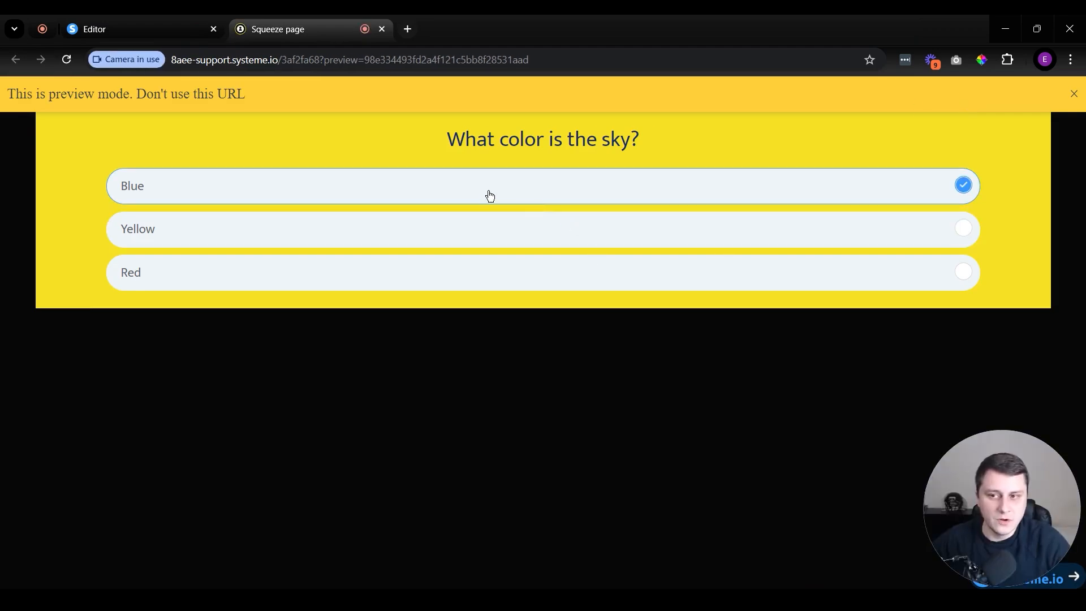
pyautogui.click(284, 331)
pyautogui.write('Test')
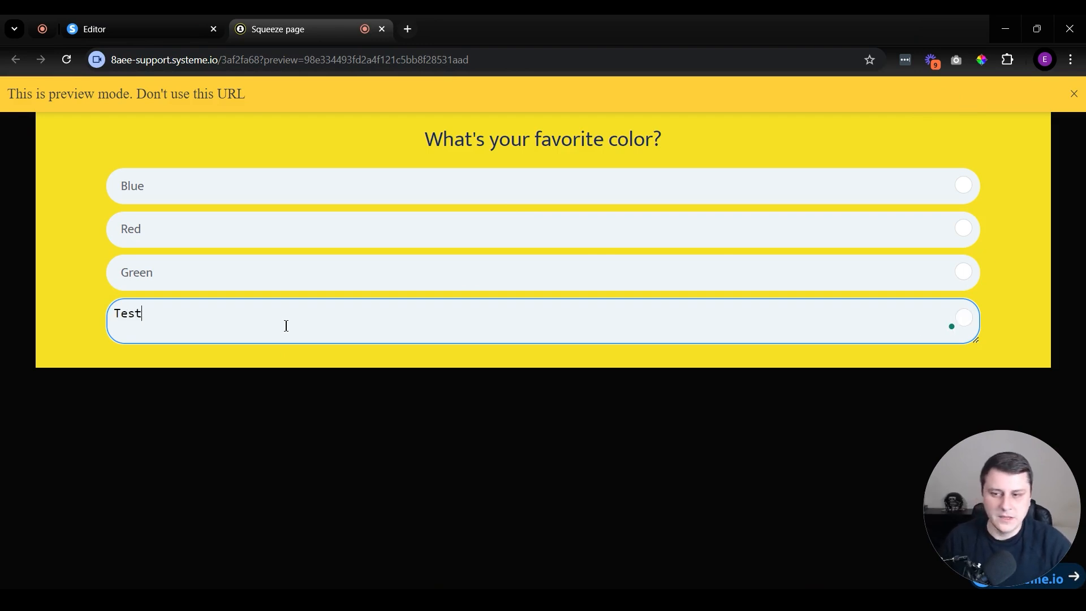
pyautogui.click(326, 287)
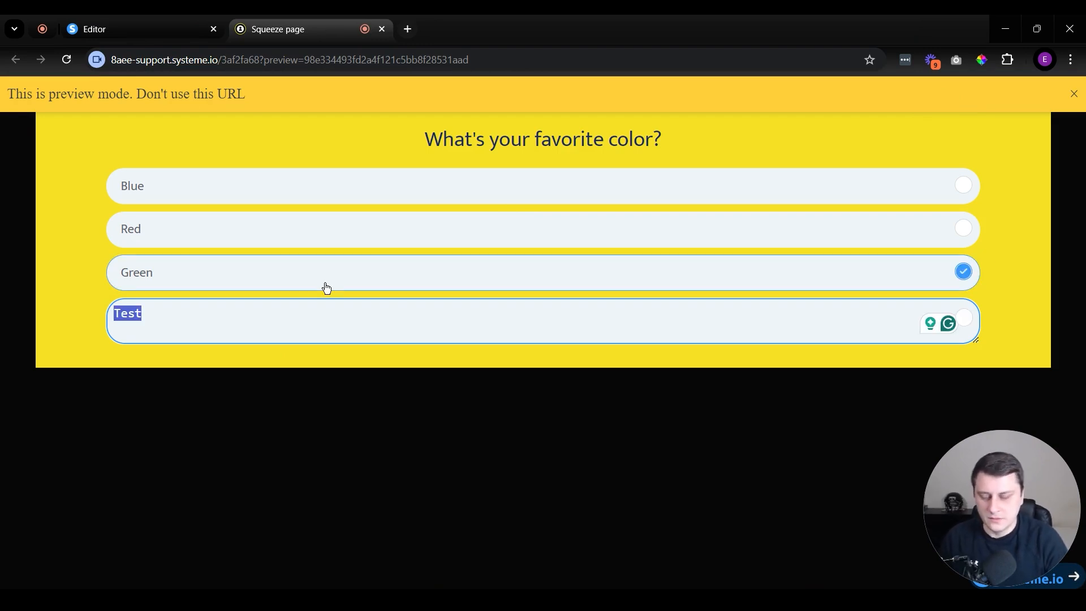
pyautogui.write('YELLOW')
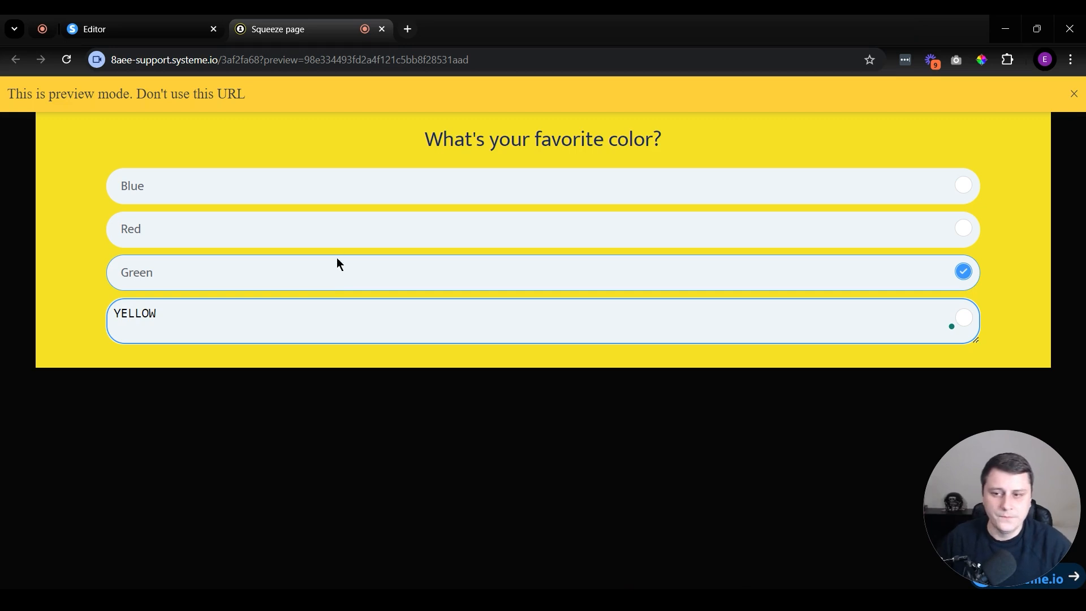
pyautogui.click(964, 320)
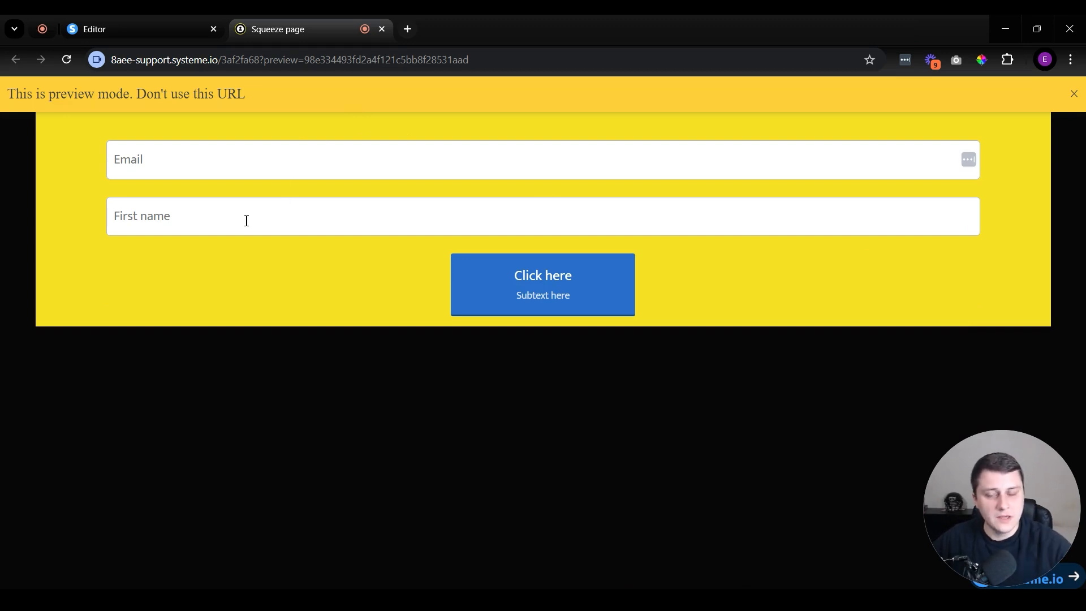
pyautogui.middleClick(296, 22)
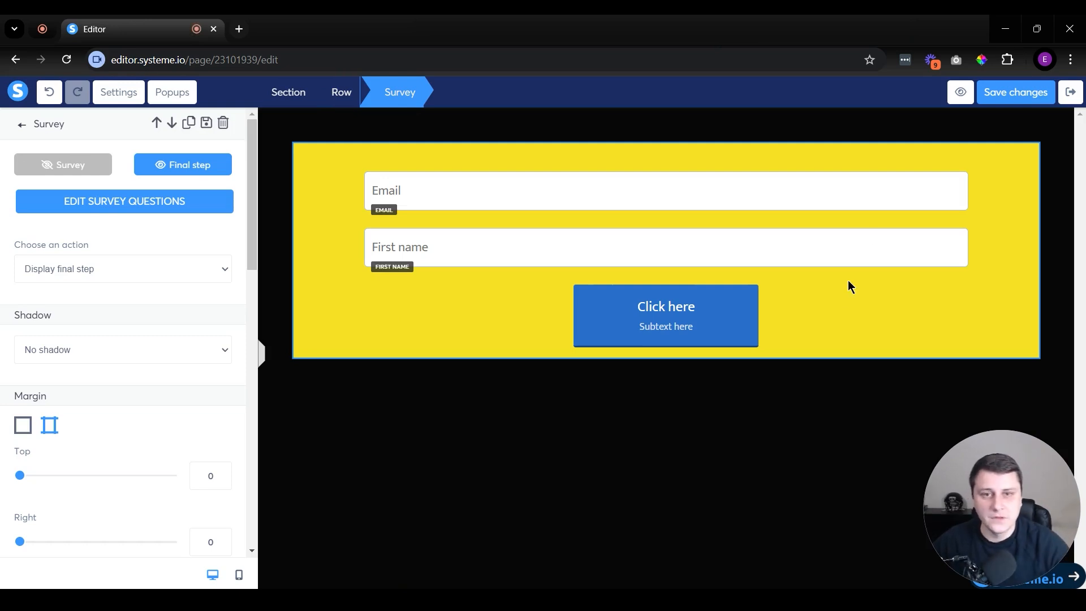
# Step: Save and leave the page editor, and create a funnel step named "Thank you page" with the type "Thank you page"
pyautogui.click(989, 97)
pyautogui.click(1078, 94)
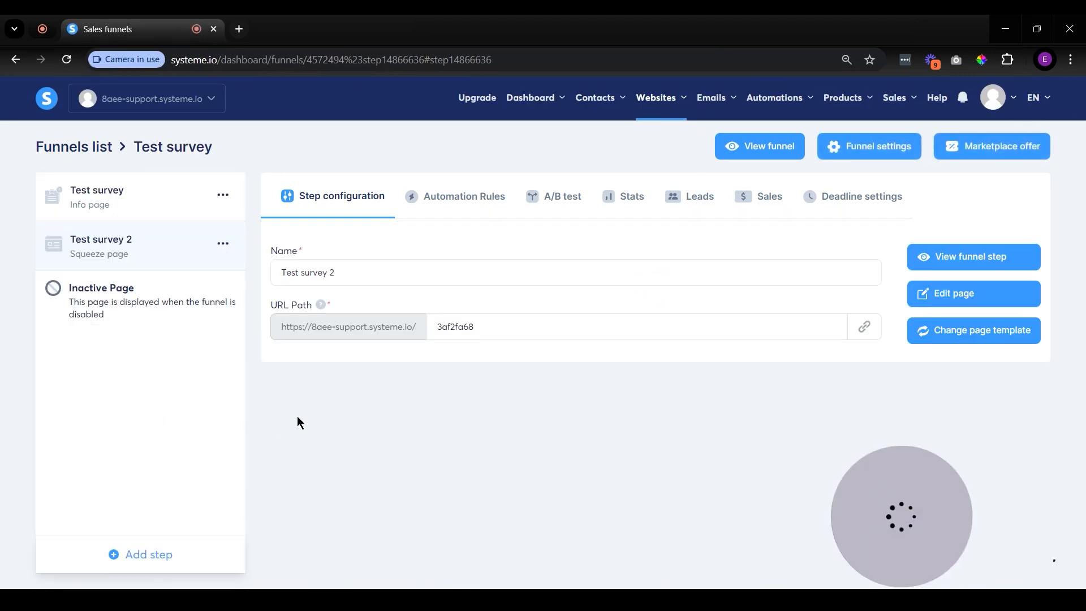
pyautogui.click(172, 554)
pyautogui.click(436, 318)
pyautogui.write('Thank you page')
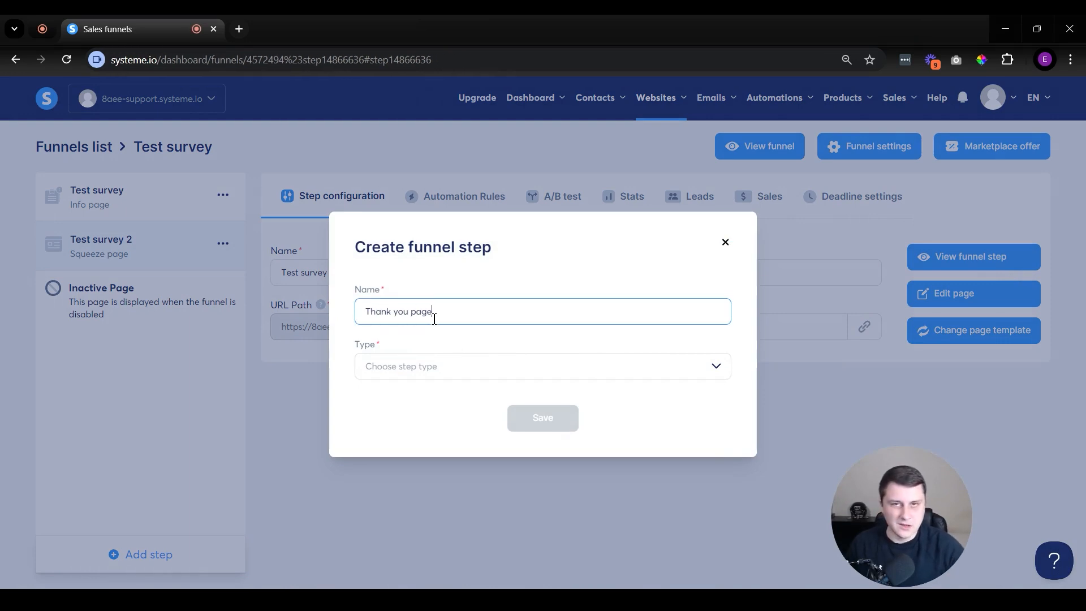
pyautogui.click(456, 370)
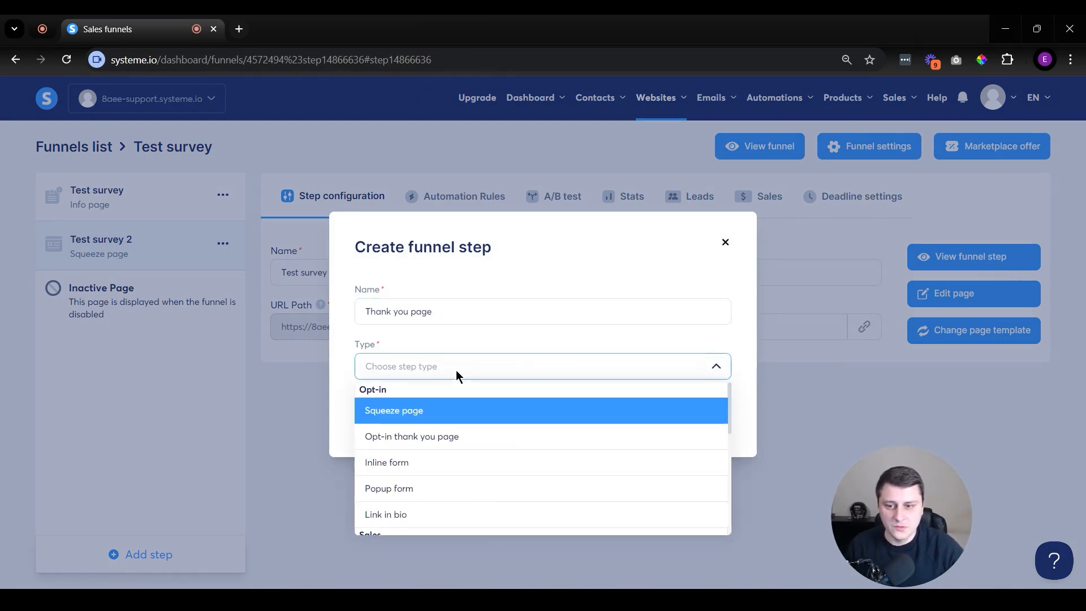
pyautogui.scroll(-1, 517, 441)
pyautogui.scroll(-3, 520, 441)
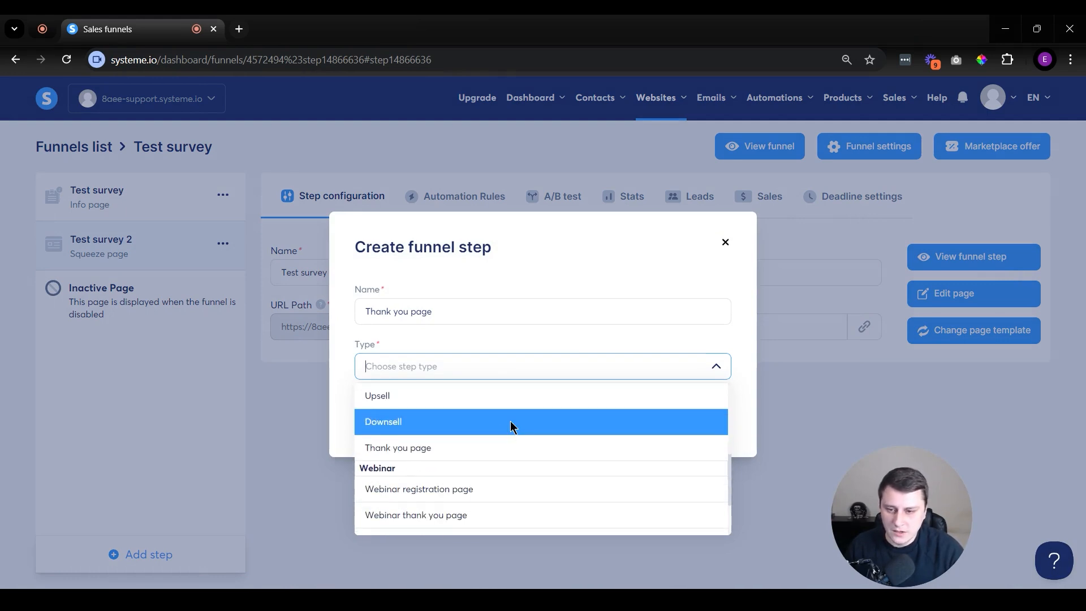
pyautogui.click(490, 444)
pyautogui.click(543, 417)
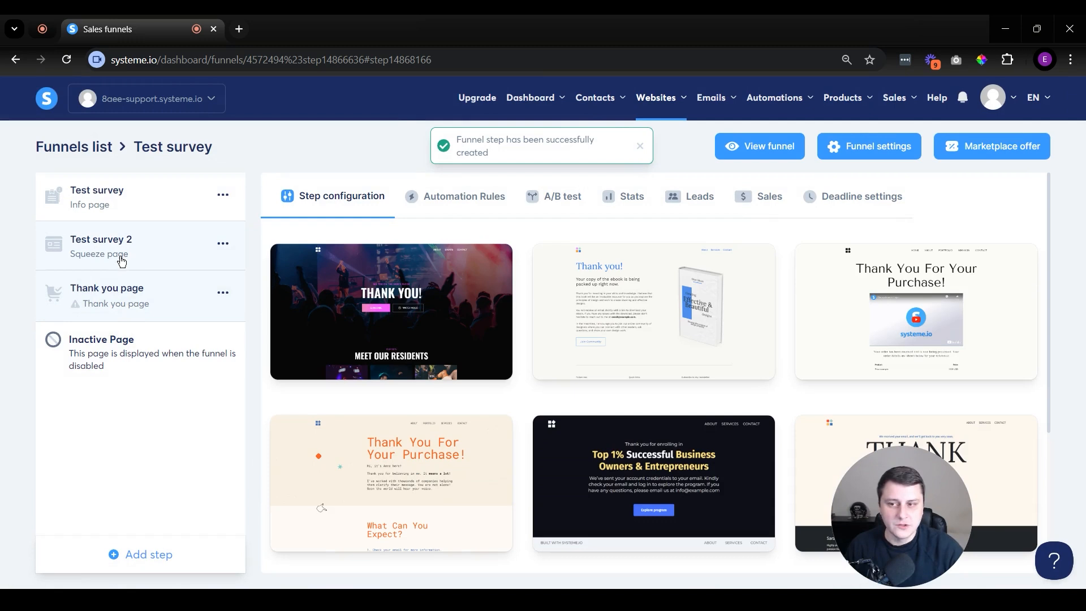
# Step: Open the "Test survey 2" page for editing, and set the action on the survey's final step to "Open a popup"
pyautogui.moveTo(691, 462)
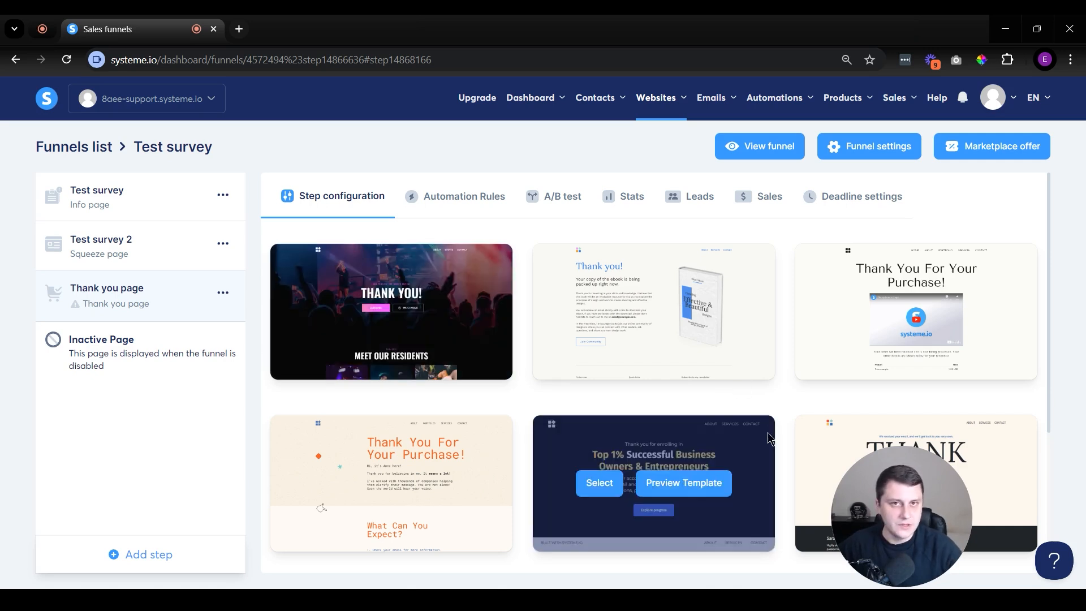
pyautogui.click(131, 261)
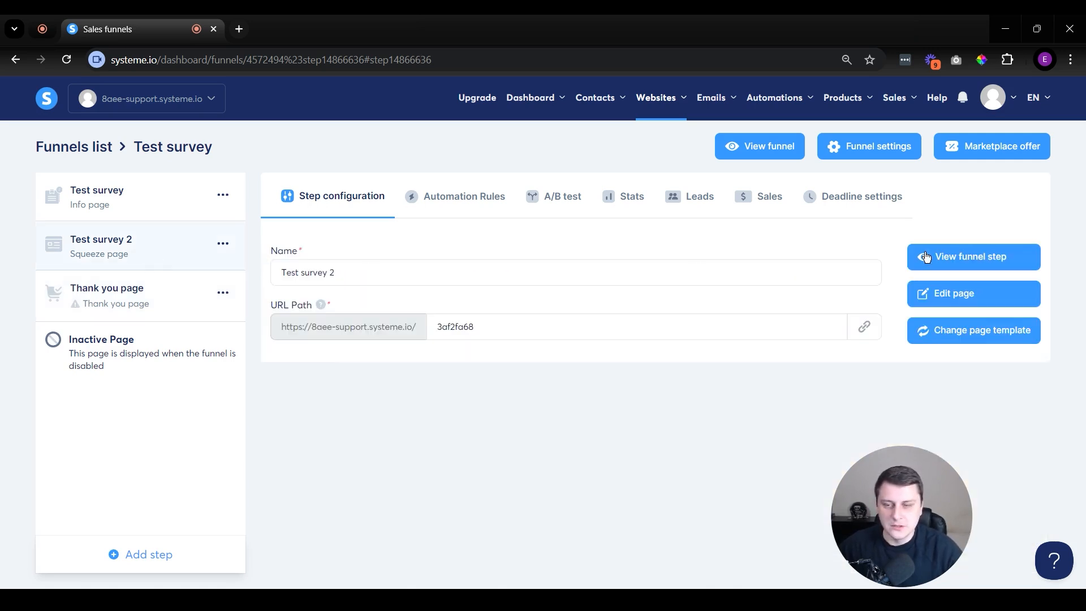
pyautogui.click(965, 297)
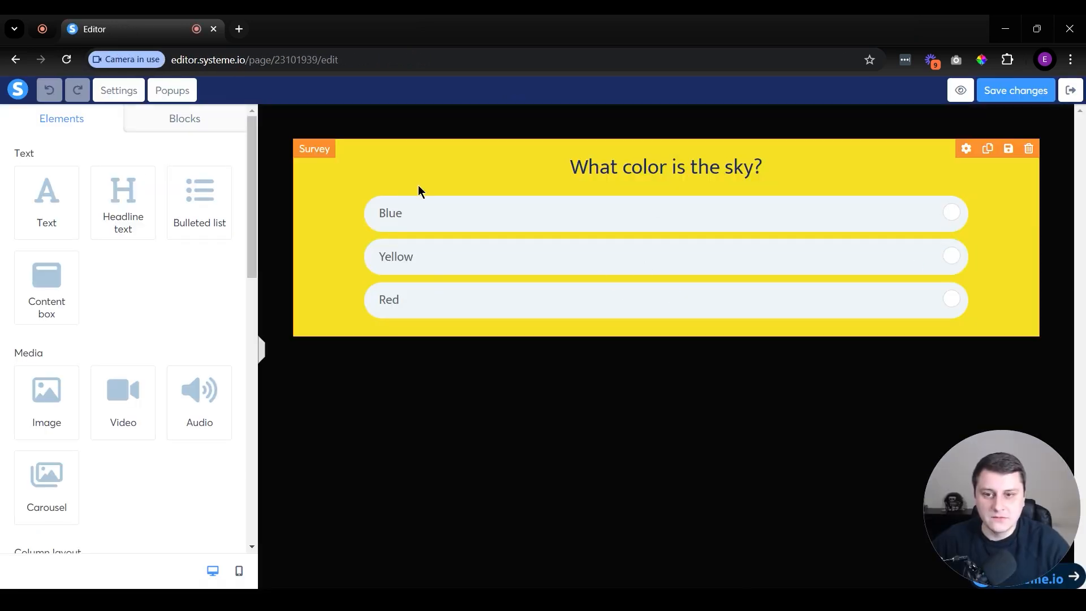
pyautogui.click(396, 173)
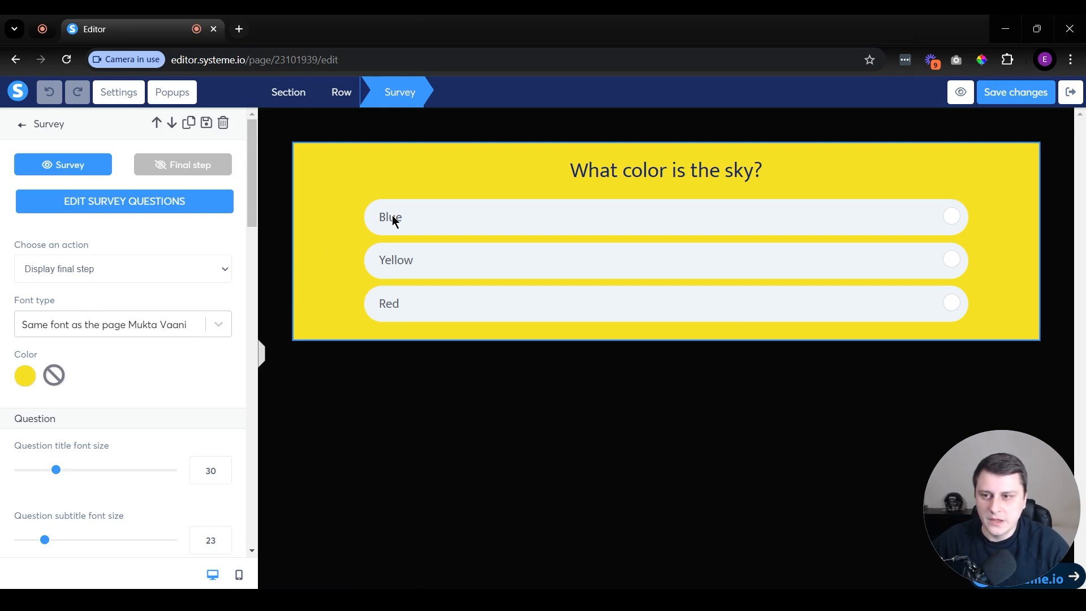
pyautogui.click(219, 168)
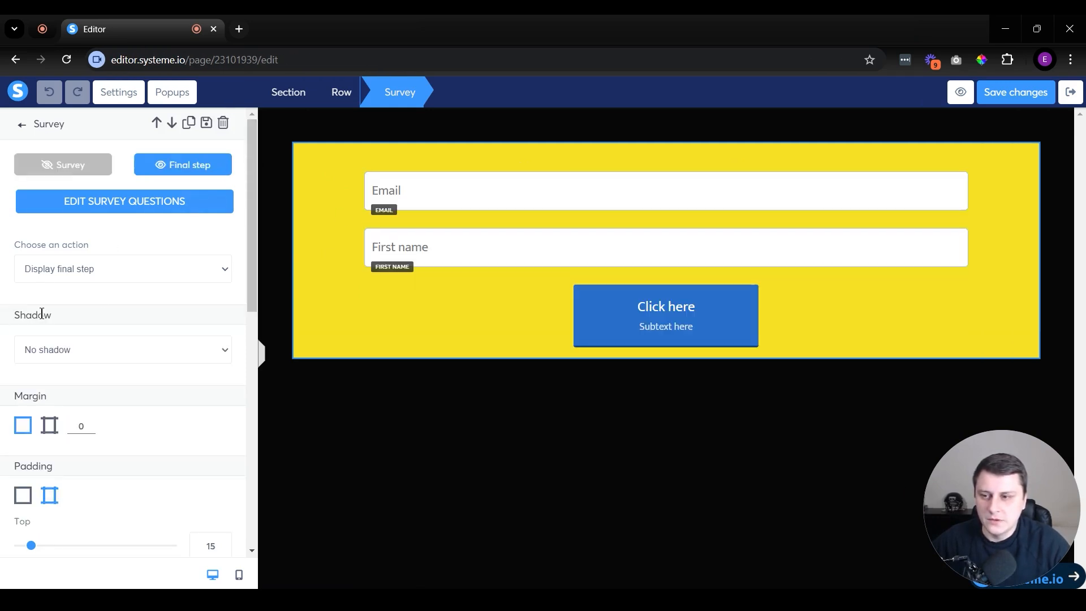
pyautogui.click(85, 268)
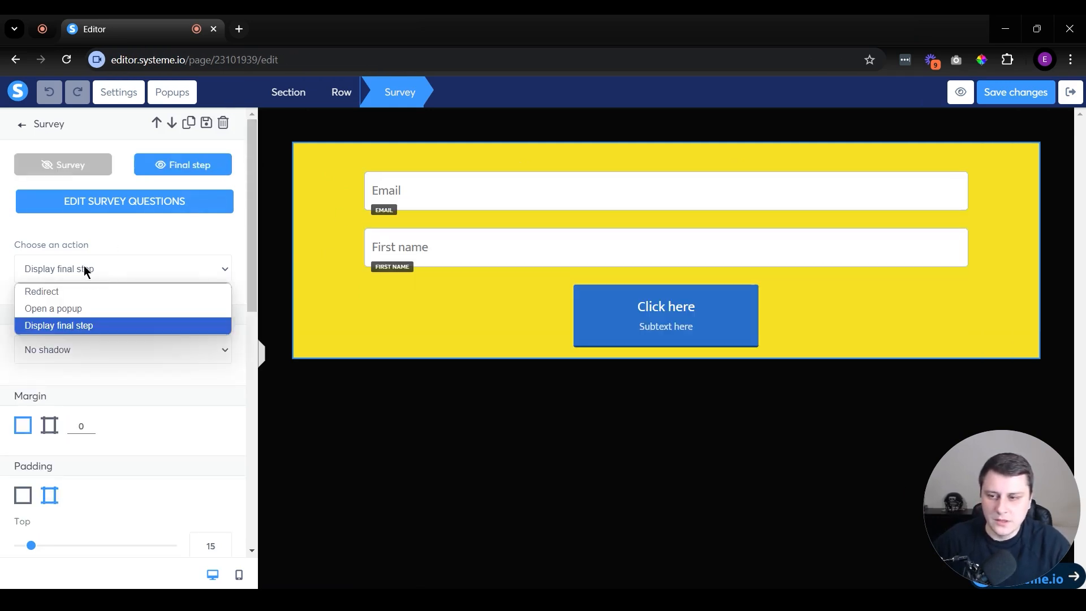
pyautogui.click(49, 308)
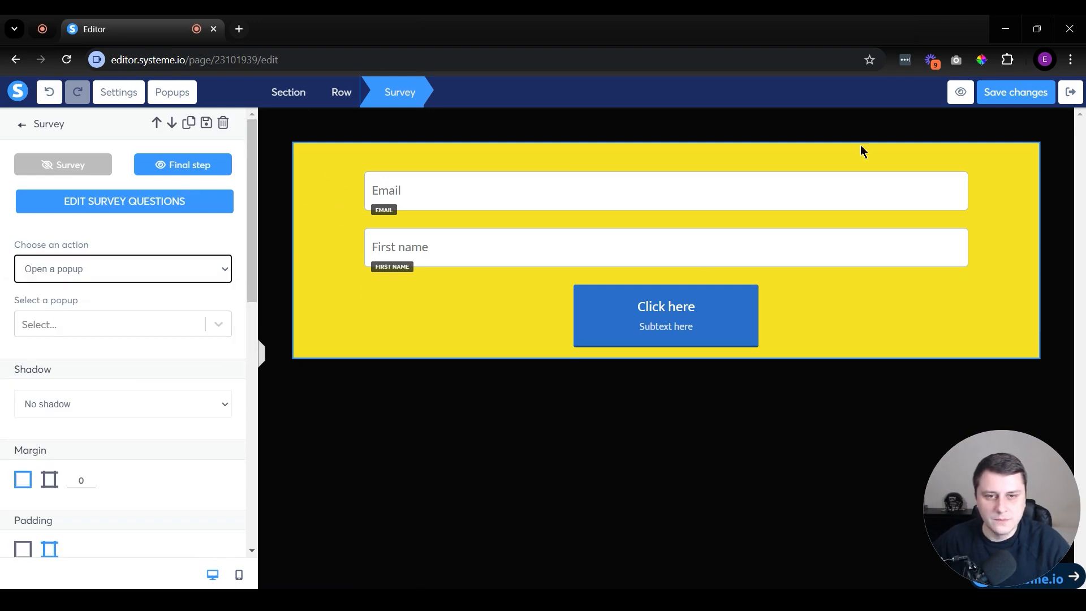
# Step: Examine the contents of Popup №1 and Popup №2 among the page's existing popups
pyautogui.click(173, 92)
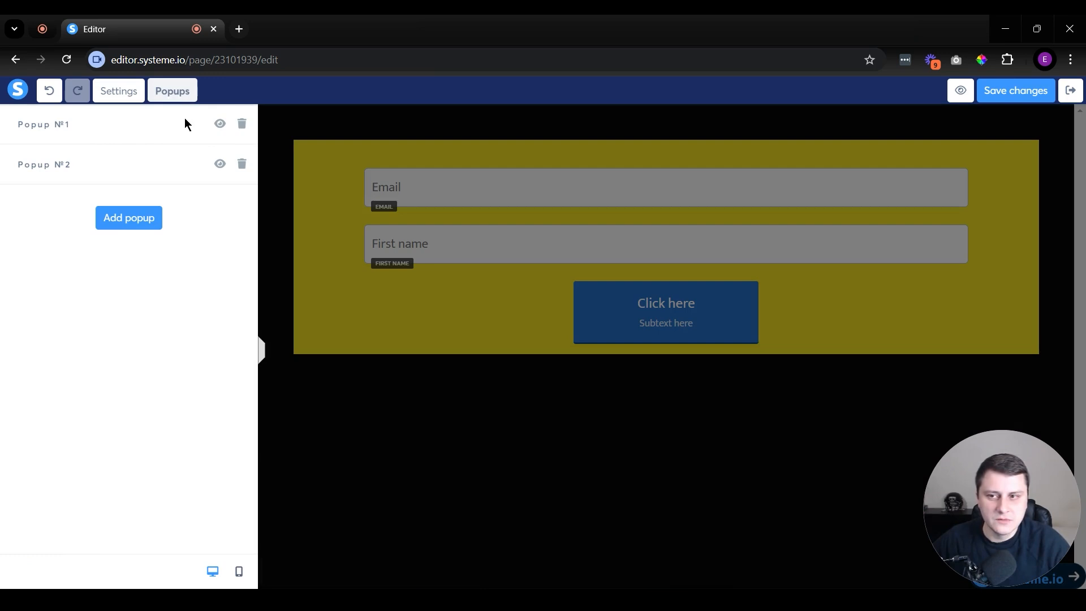
pyautogui.click(220, 123)
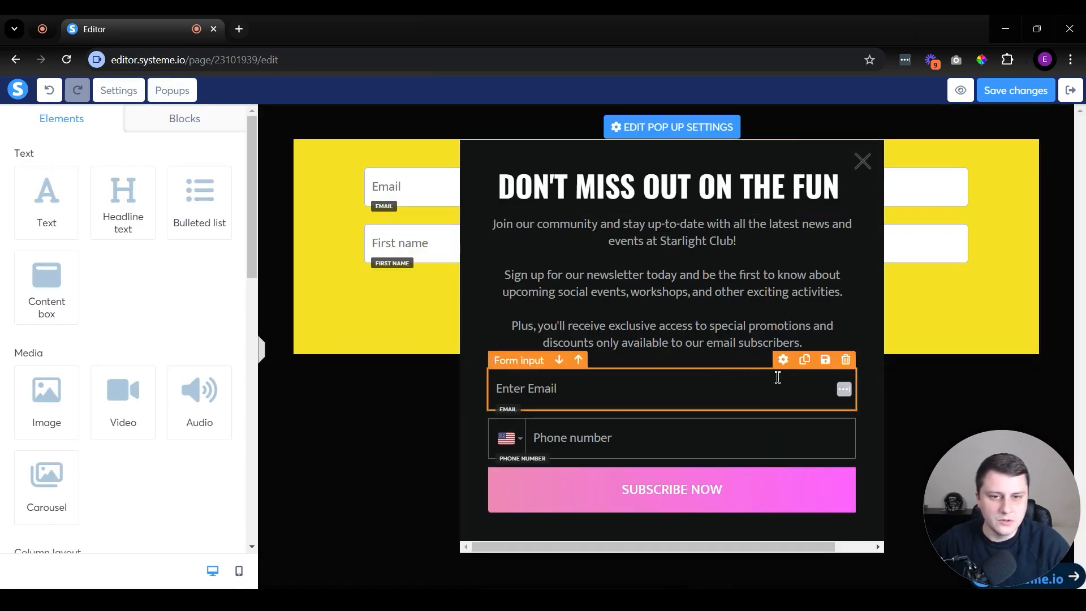
pyautogui.click(172, 91)
pyautogui.click(220, 164)
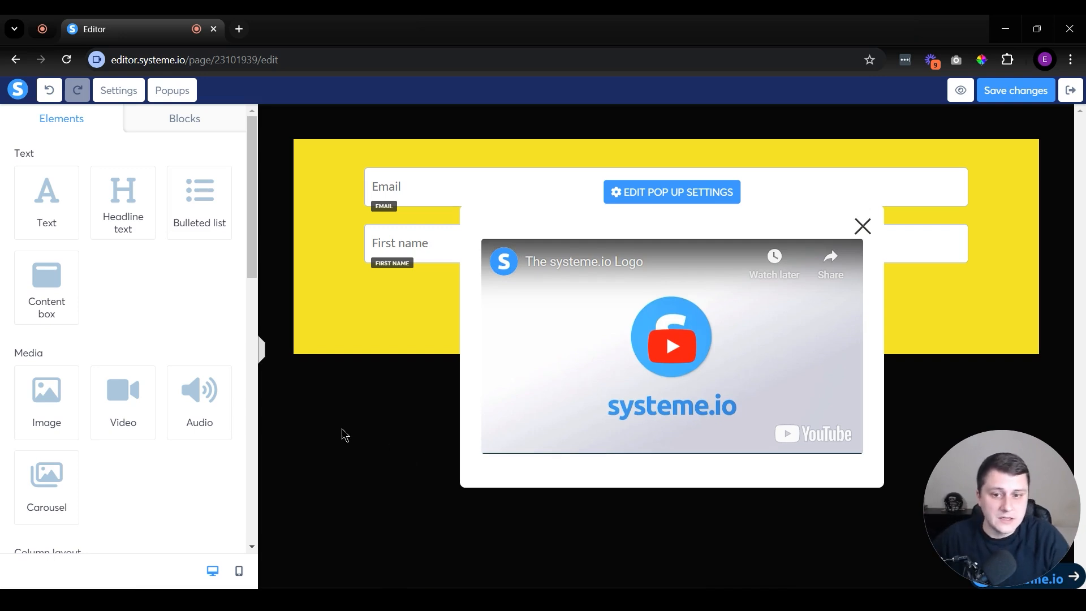
pyautogui.click(326, 401)
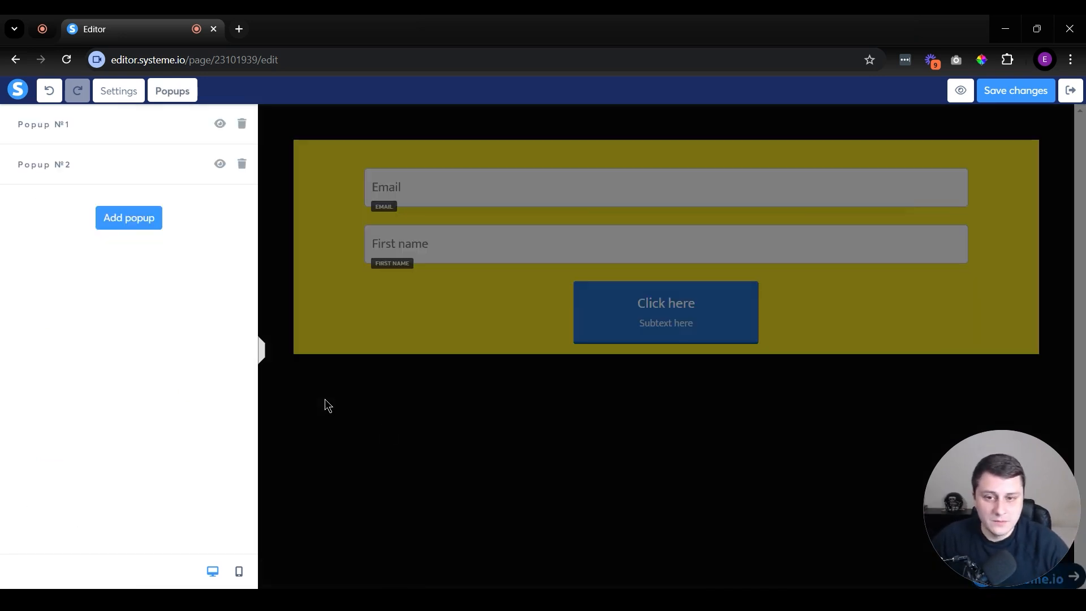
pyautogui.click(506, 466)
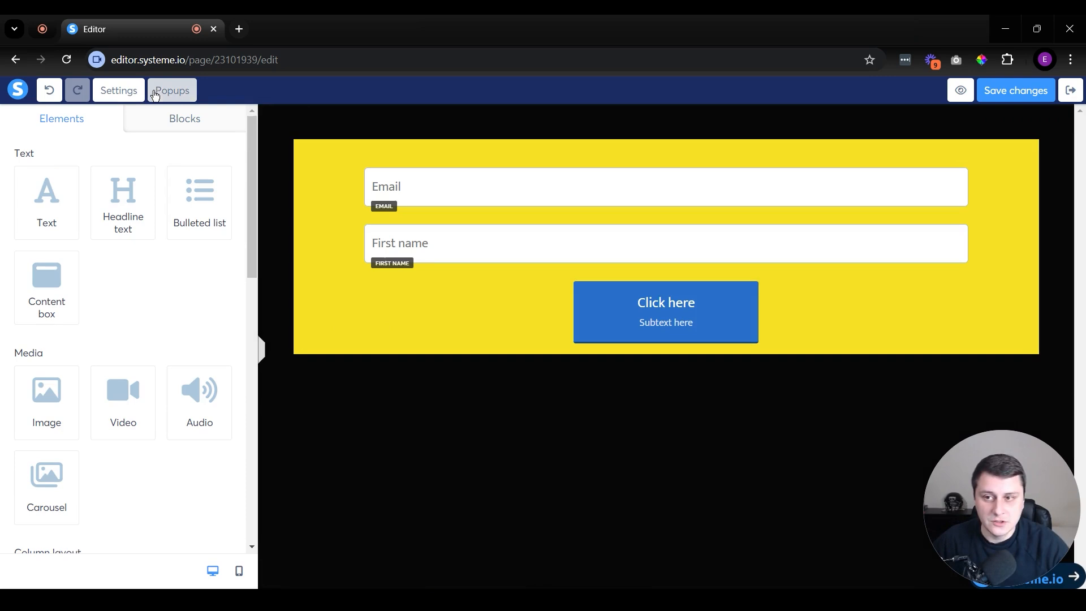
pyautogui.click(186, 97)
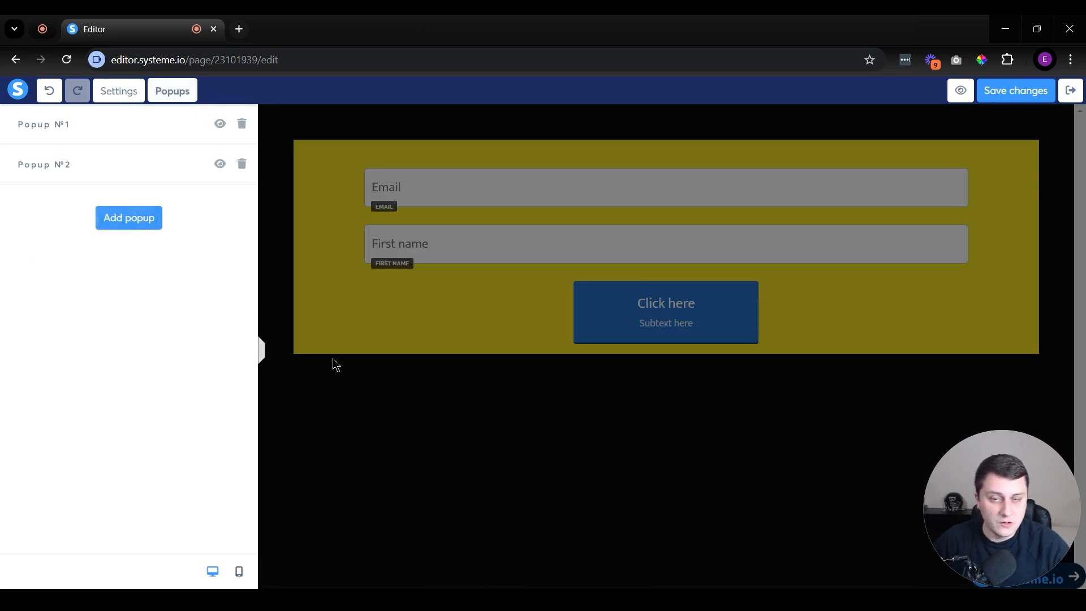
pyautogui.click(375, 369)
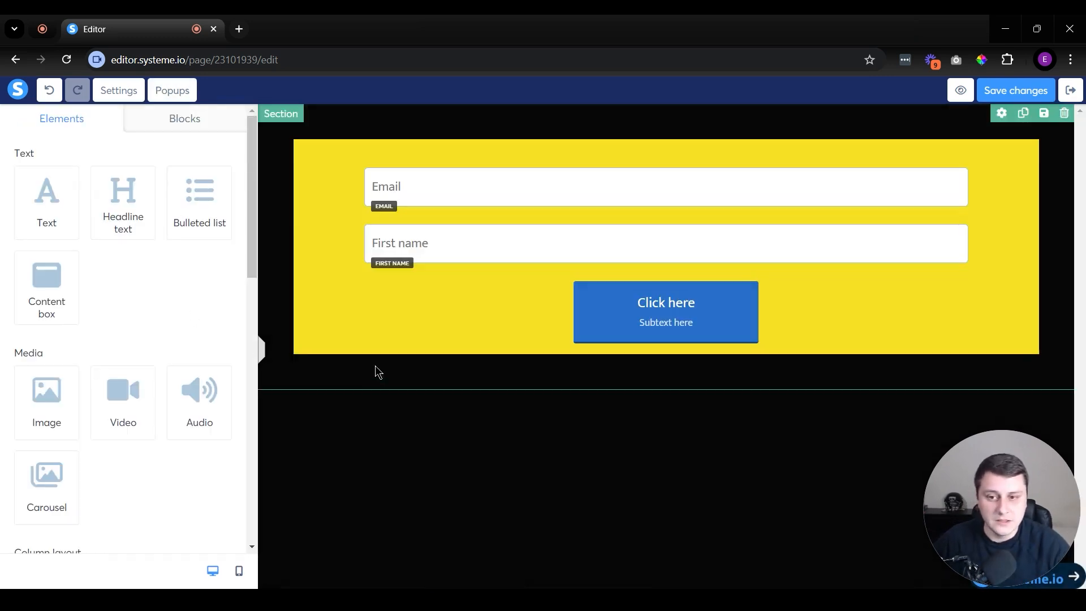
# Step: Set the survey's action to "Open a popup" with Popup №2 and save the page changes
pyautogui.click(355, 343)
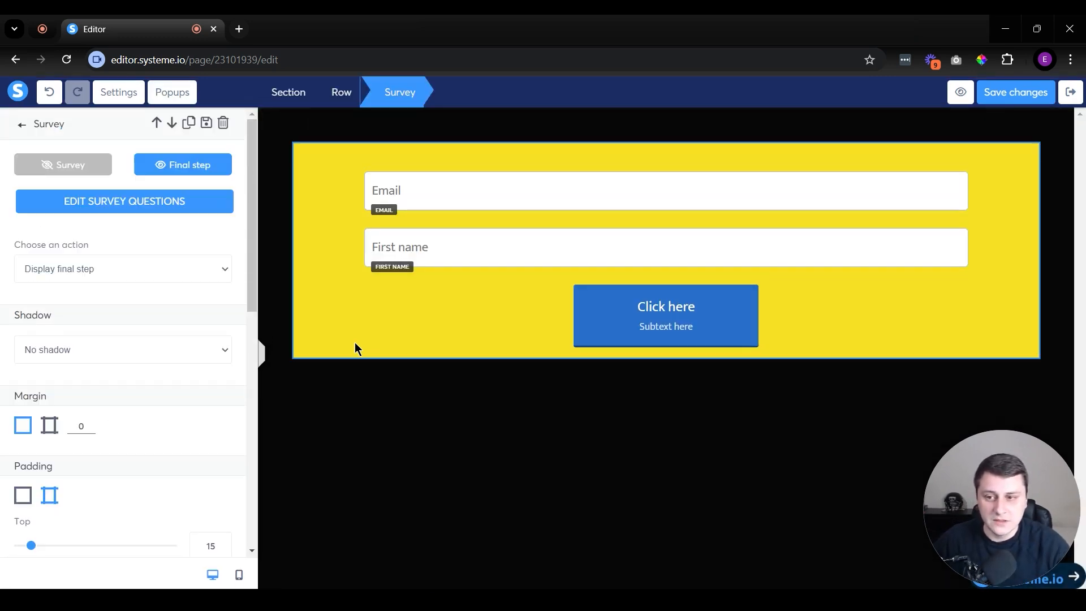
pyautogui.click(93, 269)
pyautogui.click(475, 505)
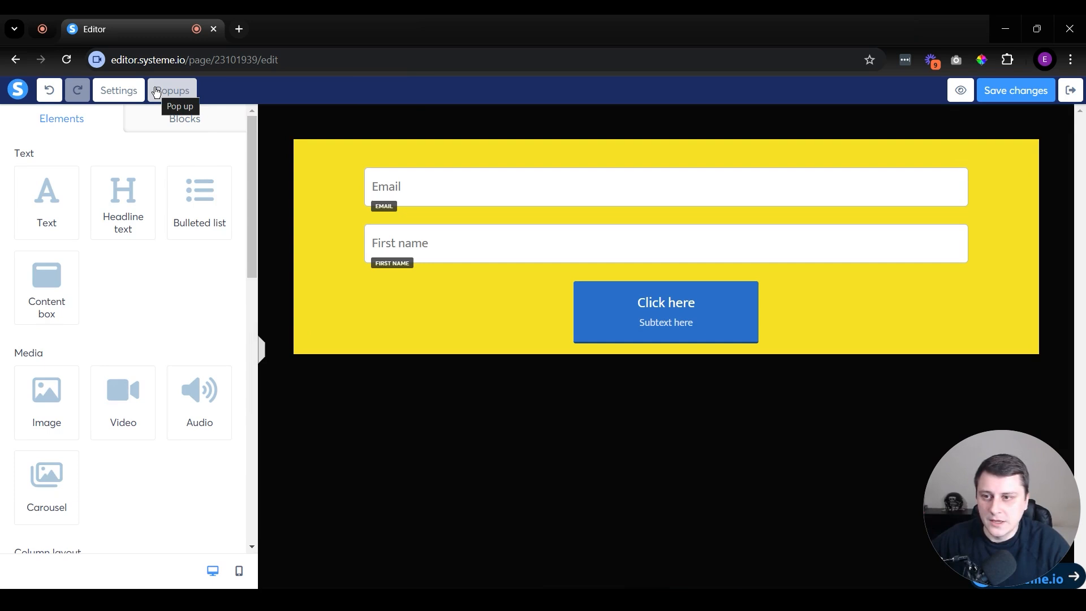
pyautogui.click(317, 319)
pyautogui.click(99, 268)
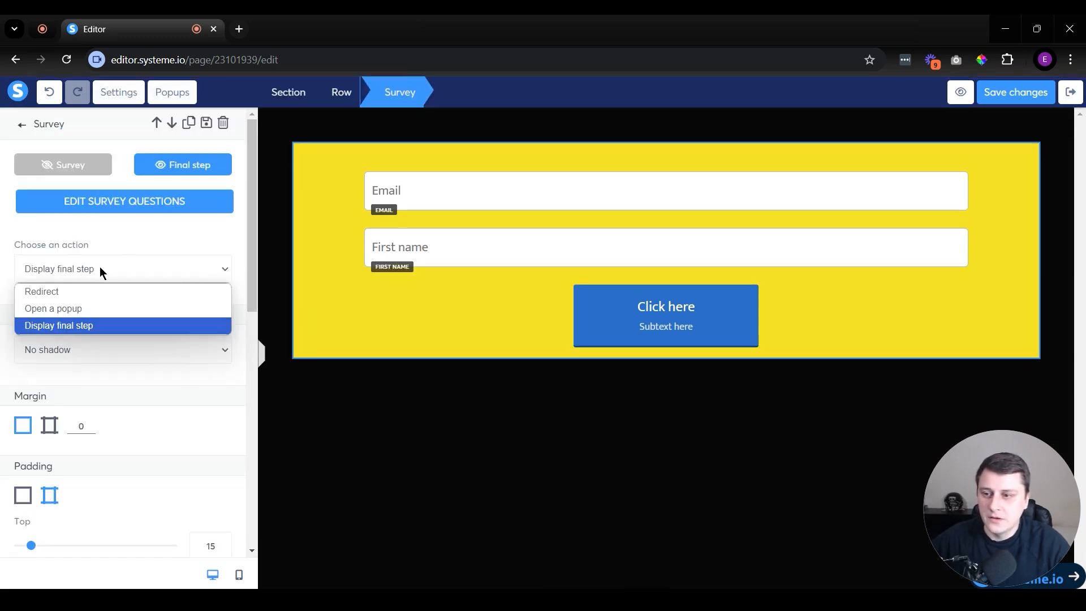
pyautogui.click(109, 308)
pyautogui.click(68, 324)
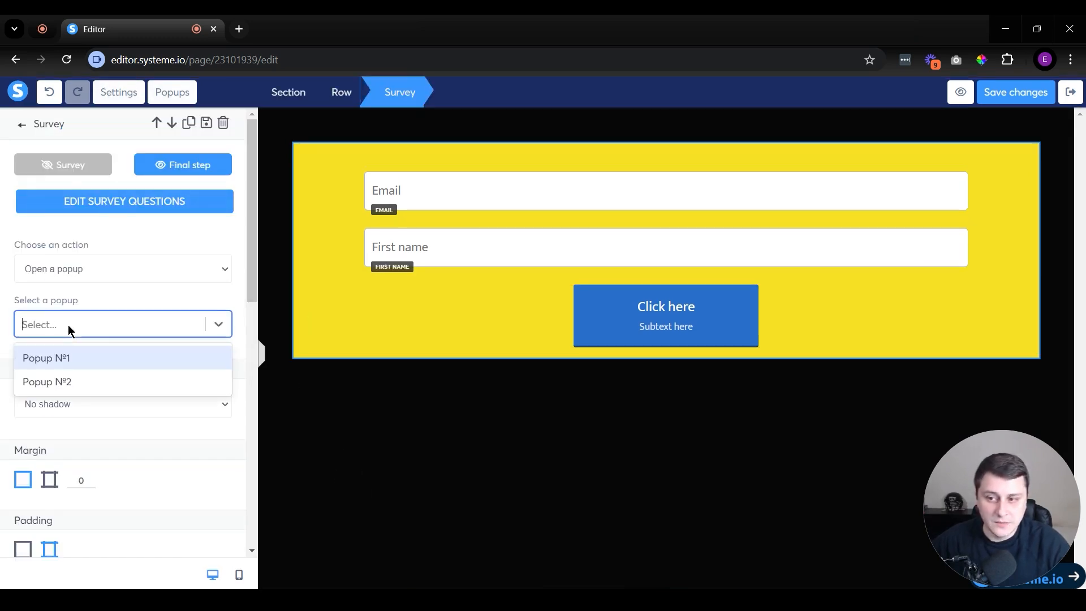
pyautogui.click(83, 376)
pyautogui.click(1015, 94)
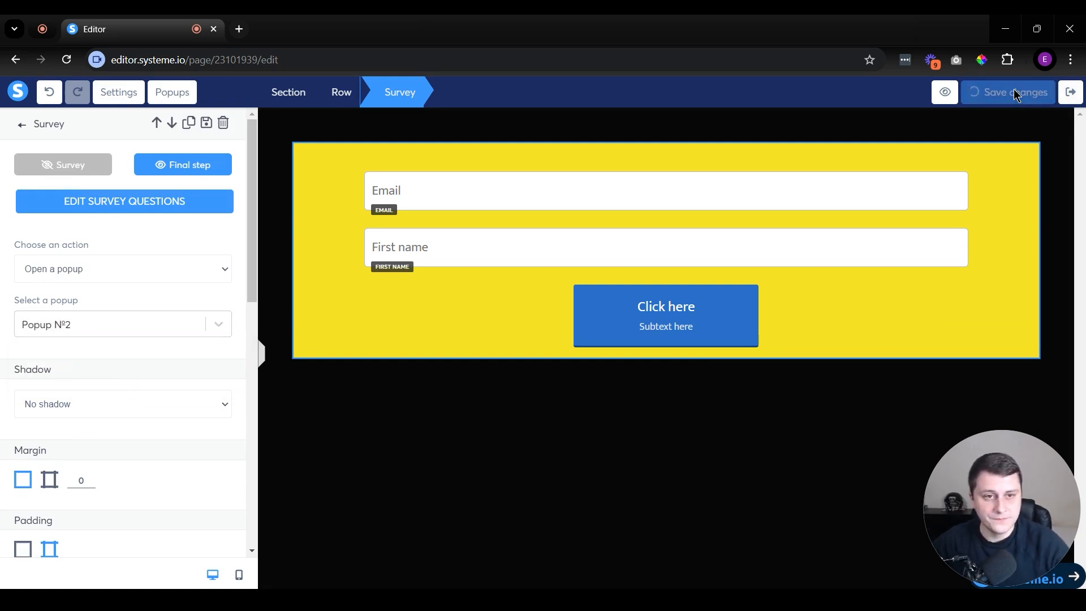
# Step: Preview the page and answer the sky color question with "Blue" to test the survey's popup action
pyautogui.click(969, 87)
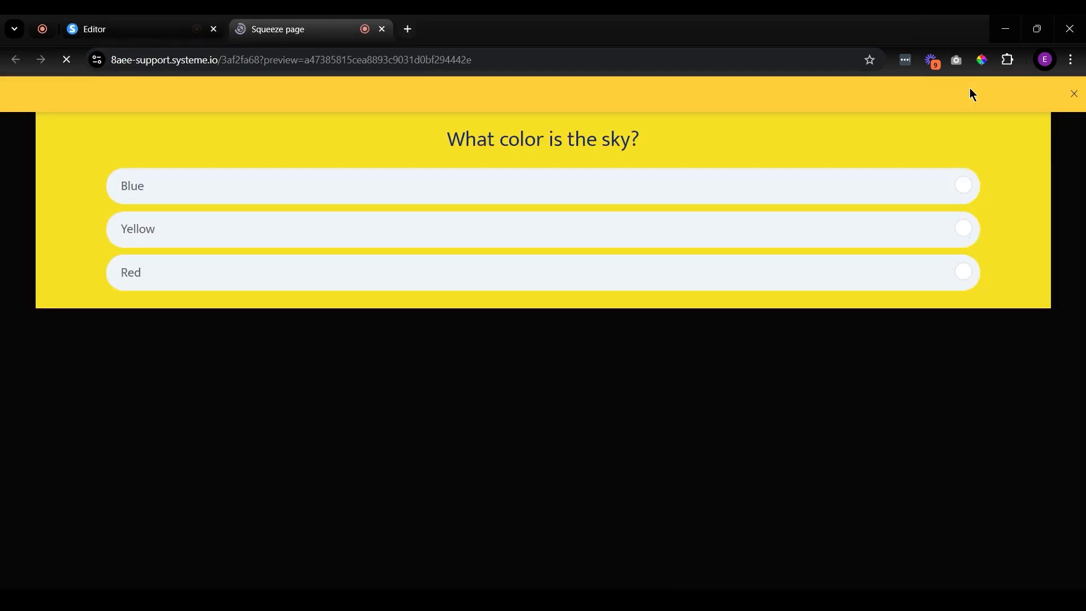
pyautogui.click(194, 191)
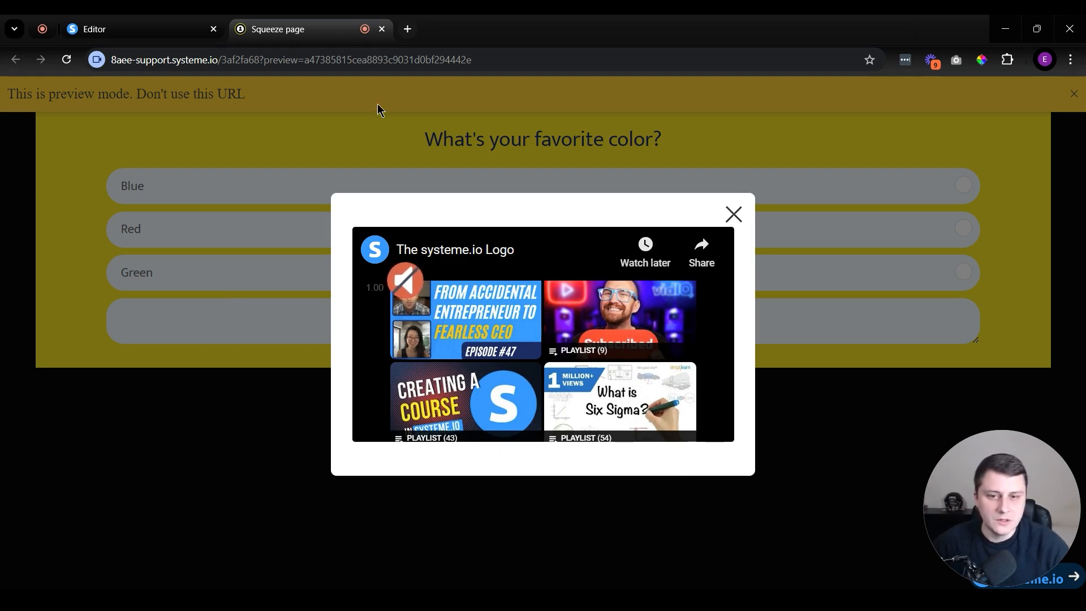
pyautogui.middleClick(330, 29)
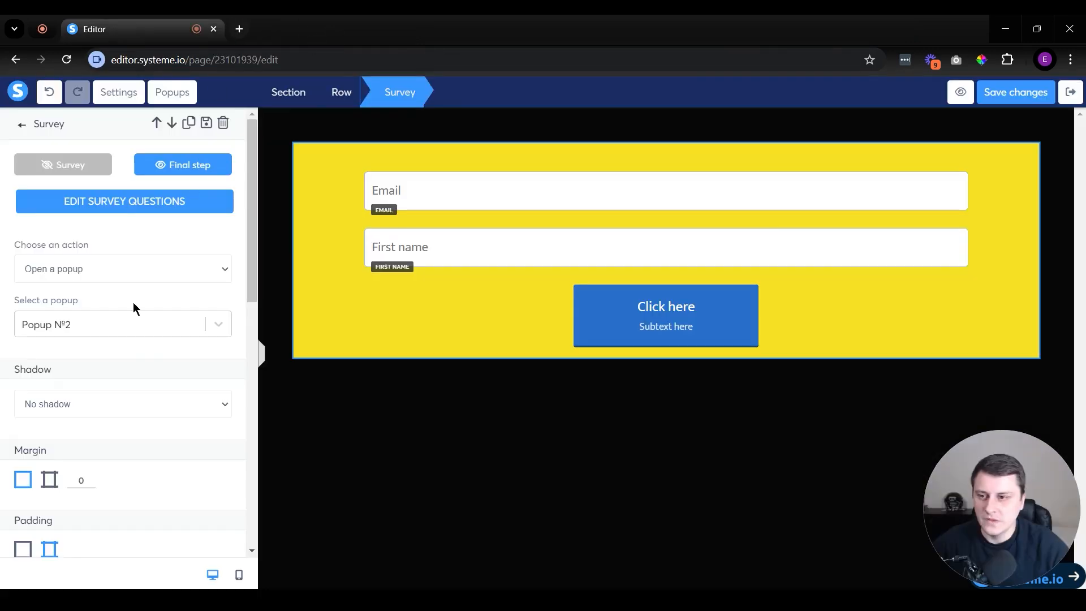
pyautogui.click(67, 268)
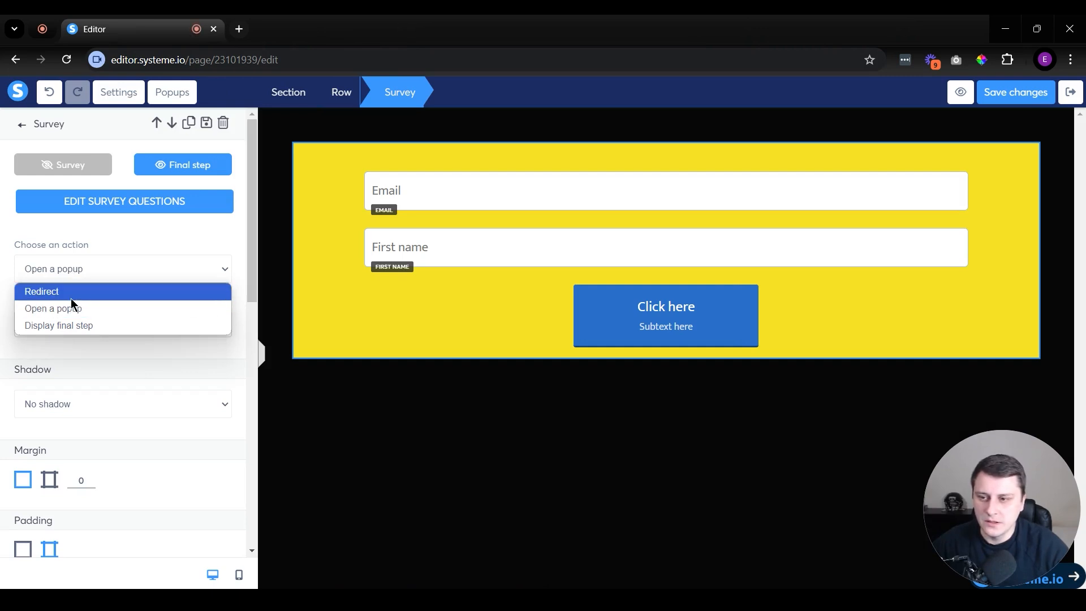
pyautogui.click(90, 292)
pyautogui.click(83, 326)
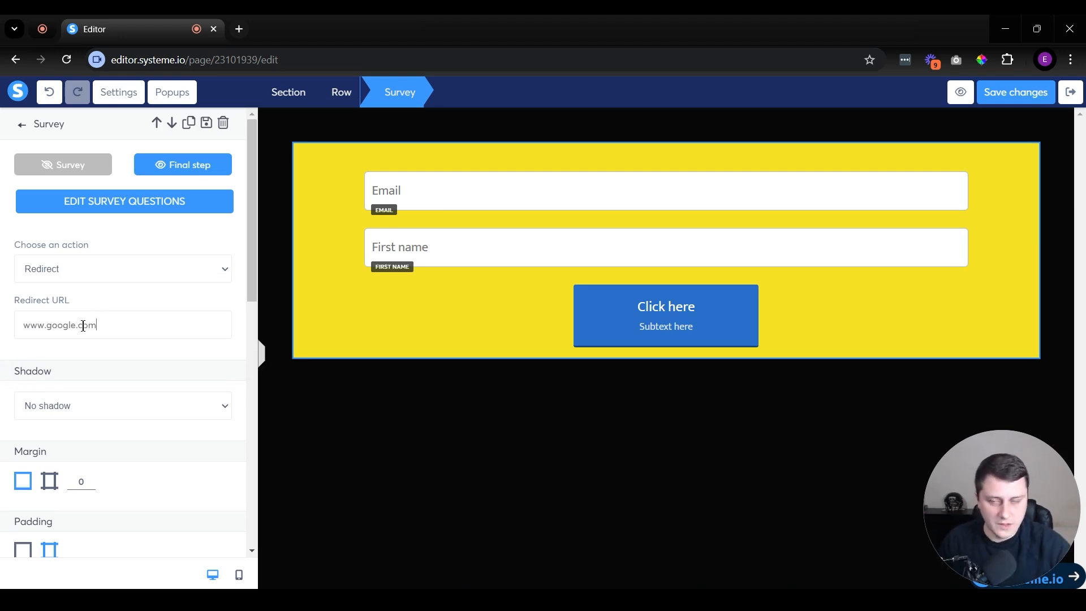
pyautogui.click(524, 417)
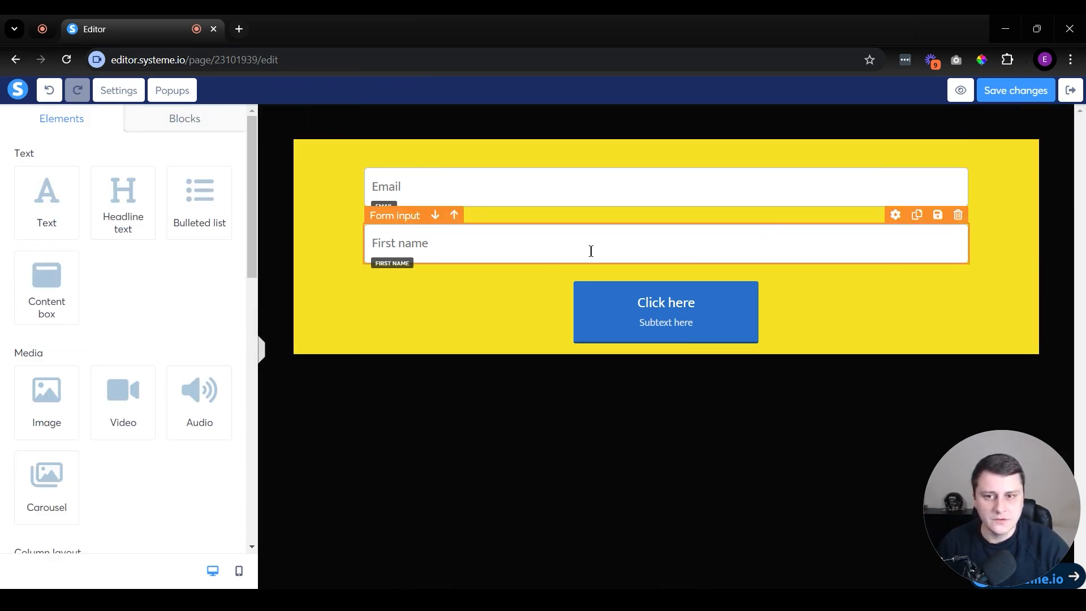
pyautogui.click(341, 313)
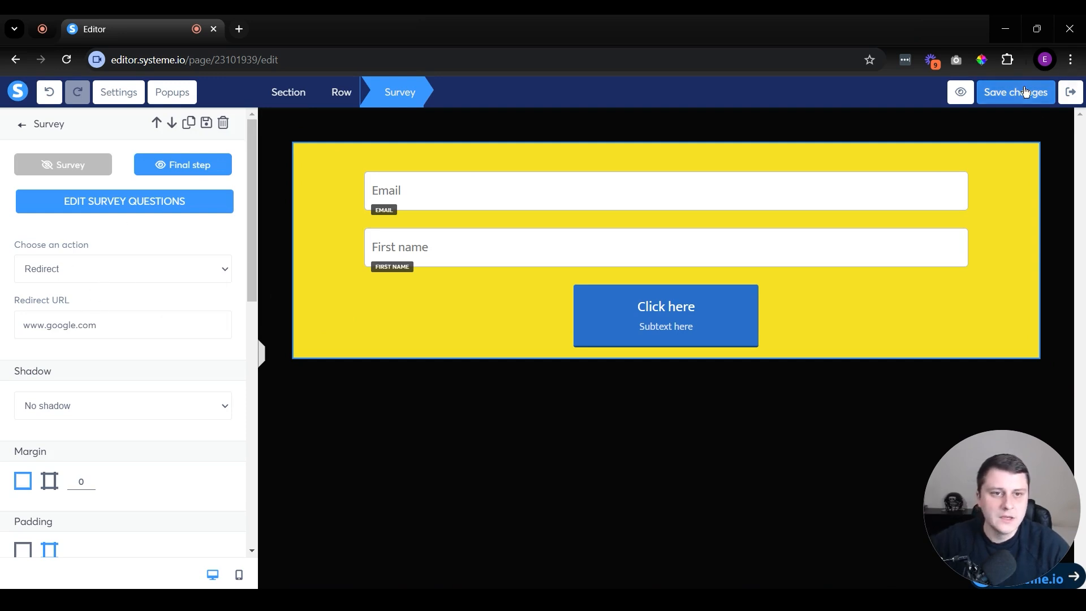
# Step: Preview the page and answer both color questions to test the survey's redirect, and close the preview
pyautogui.click(971, 100)
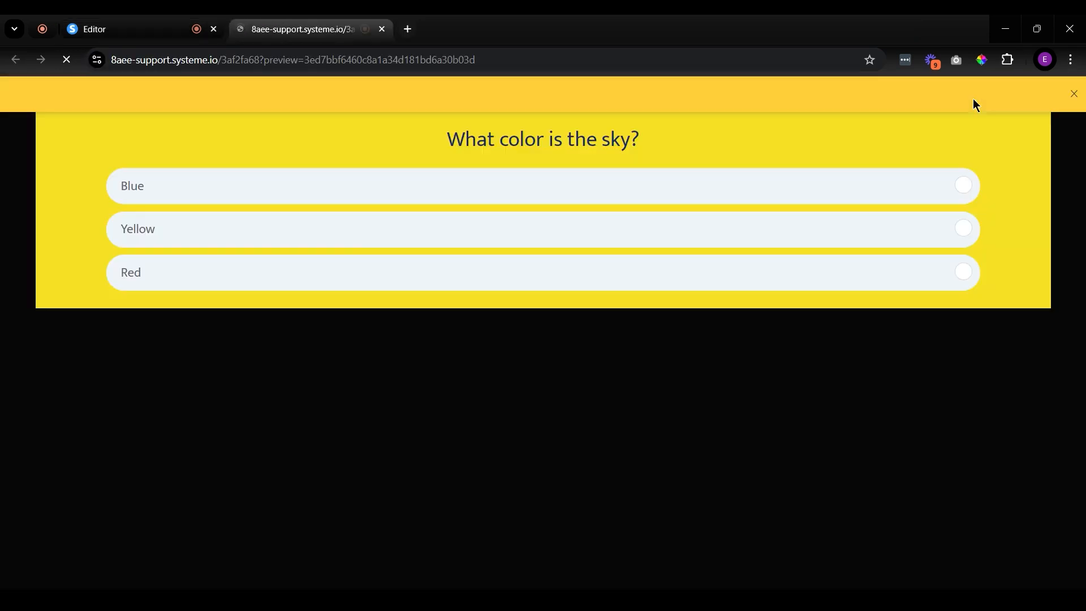
pyautogui.click(197, 187)
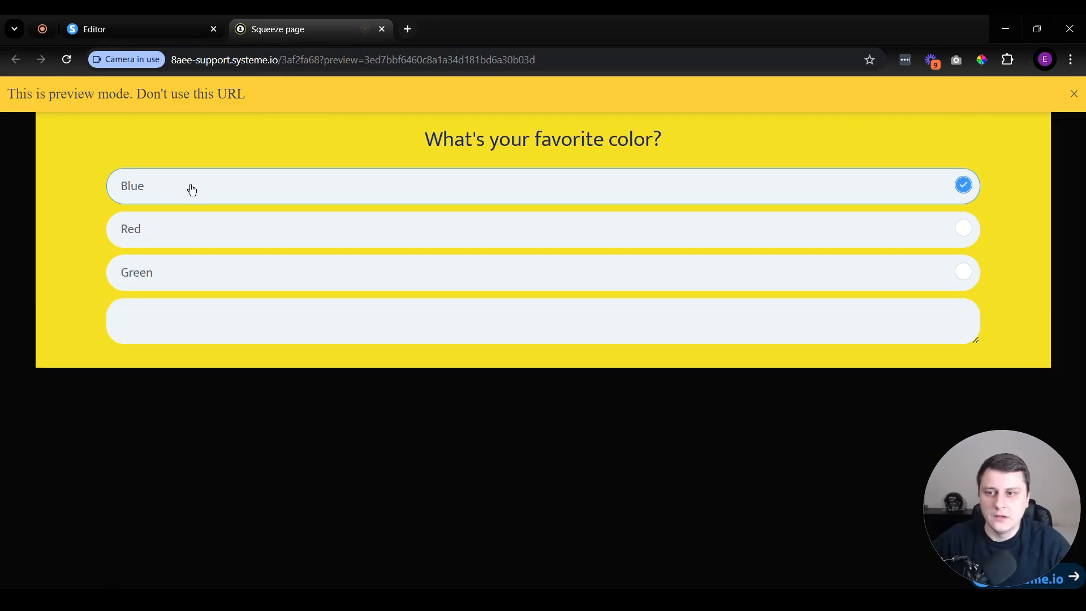
pyautogui.click(214, 238)
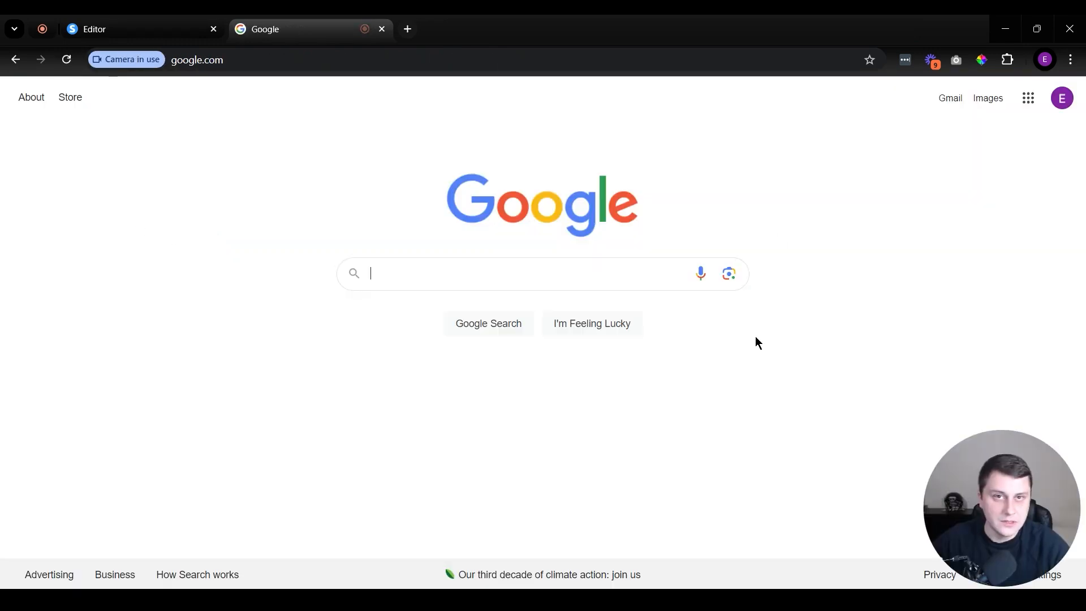
pyautogui.click(381, 29)
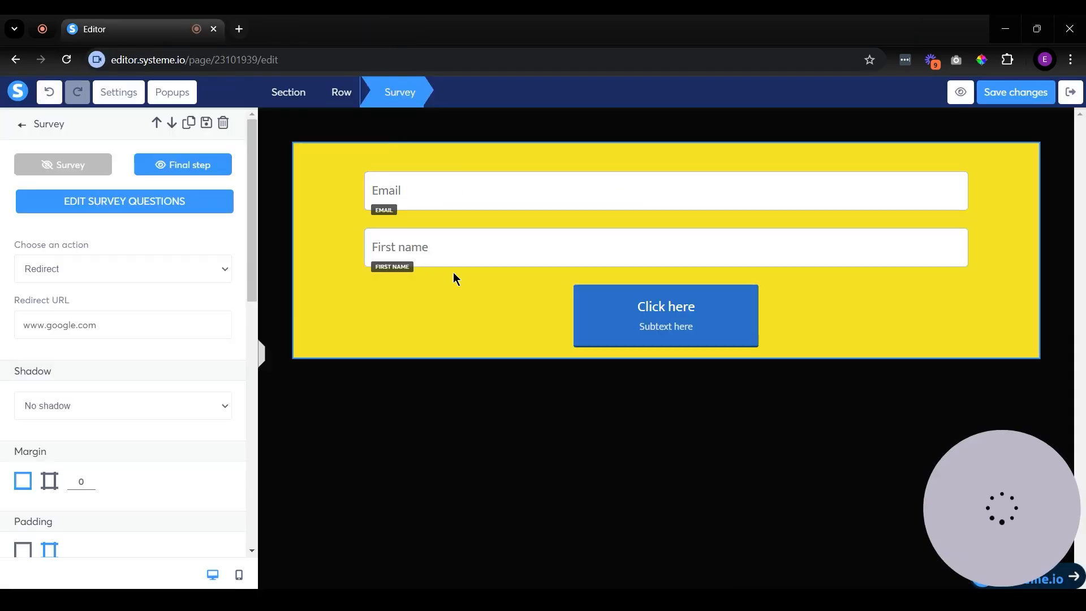
# Step: Set the survey's action to "Display final step" and move the First name field above Email, saving the changes
pyautogui.click(123, 272)
pyautogui.click(103, 326)
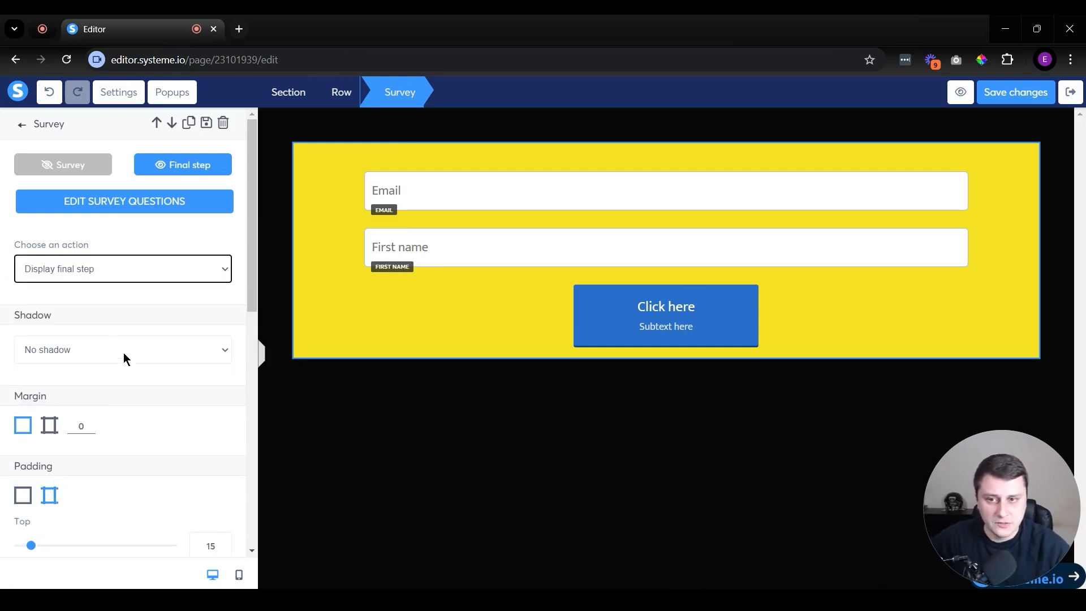
pyautogui.click(527, 233)
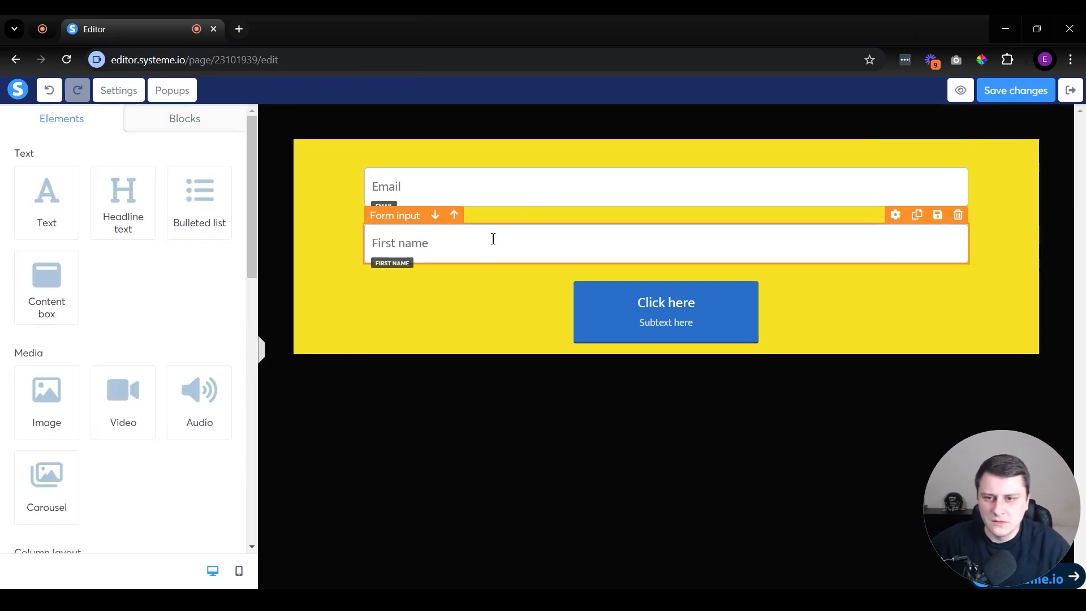
pyautogui.moveTo(847, 238); pyautogui.dragTo(811, 191)
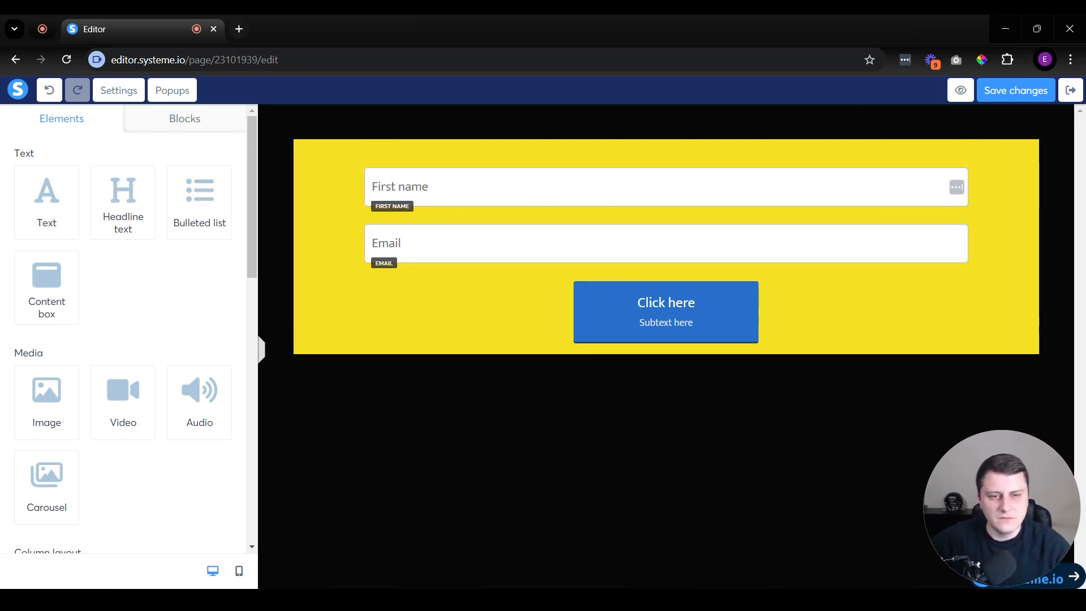
pyautogui.click(984, 94)
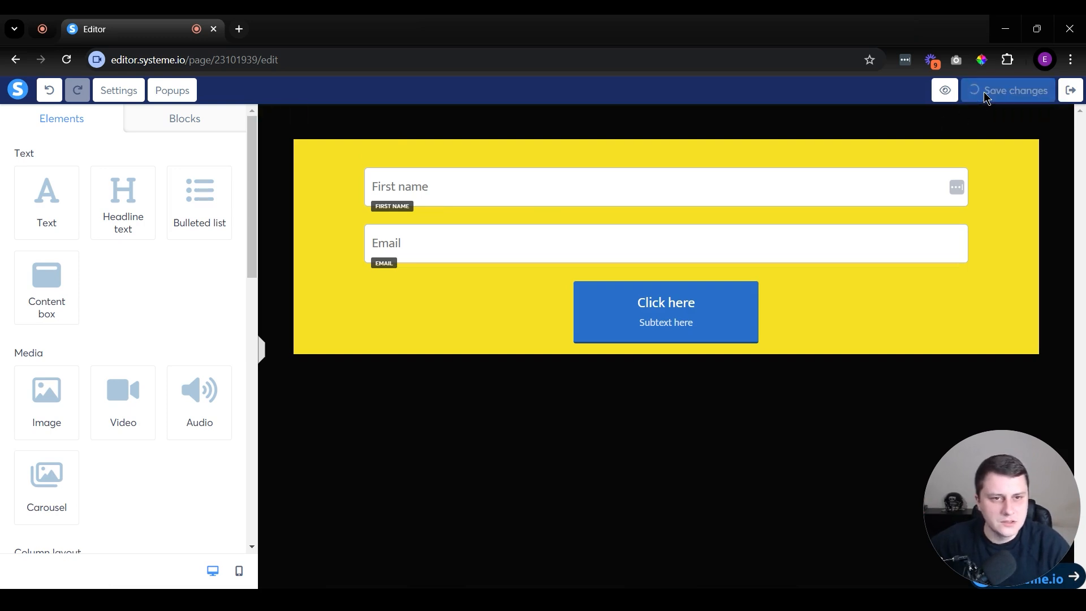
# Step: Preview the page and answer the sky color and favorite color questions to reach the survey's final step
pyautogui.click(955, 92)
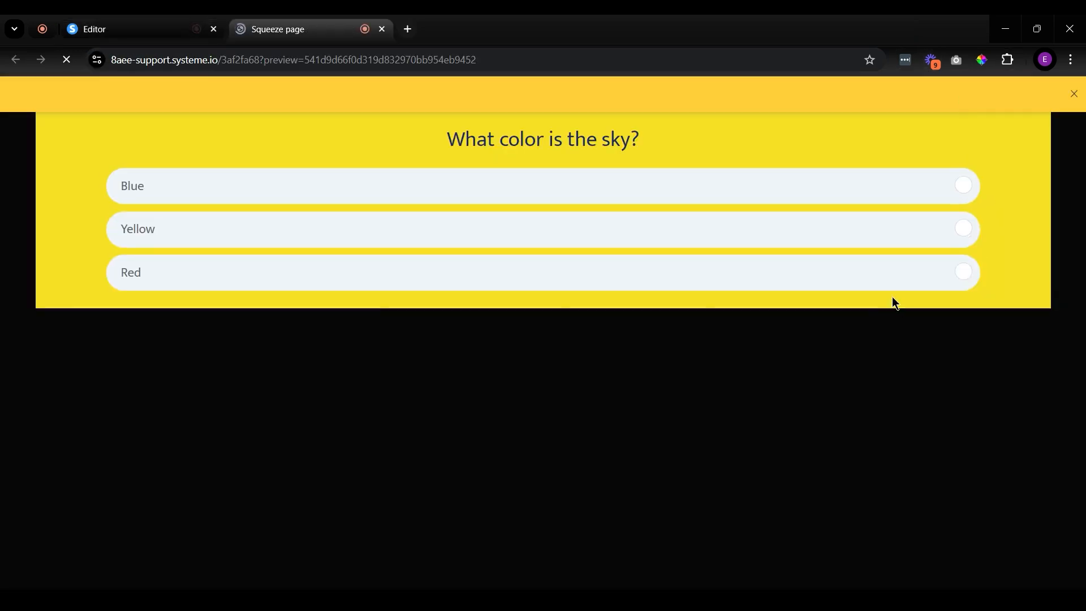
pyautogui.click(408, 226)
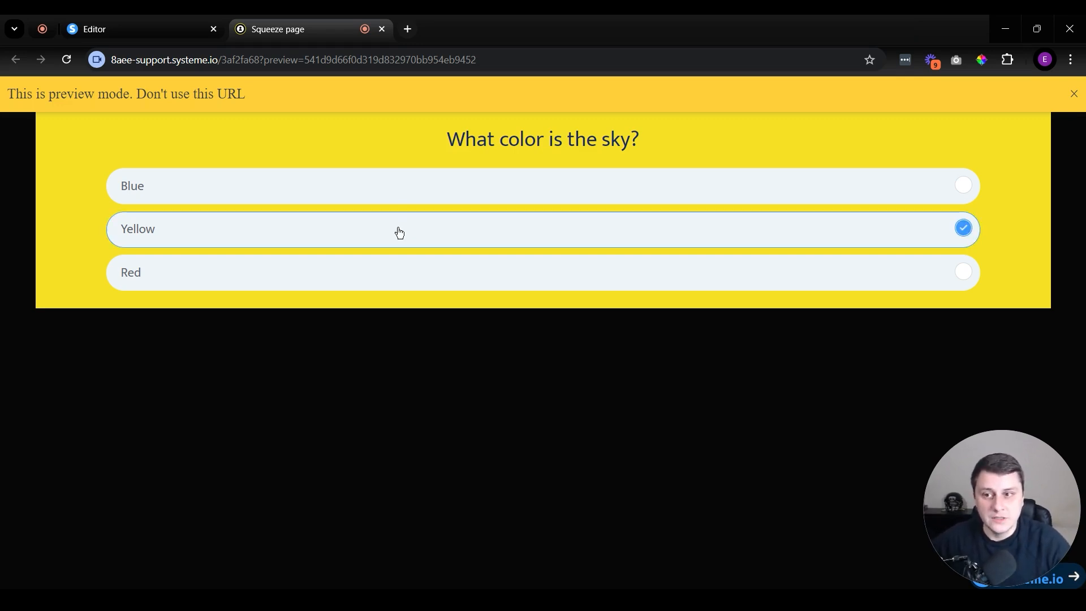
pyautogui.click(314, 229)
pyautogui.click(218, 195)
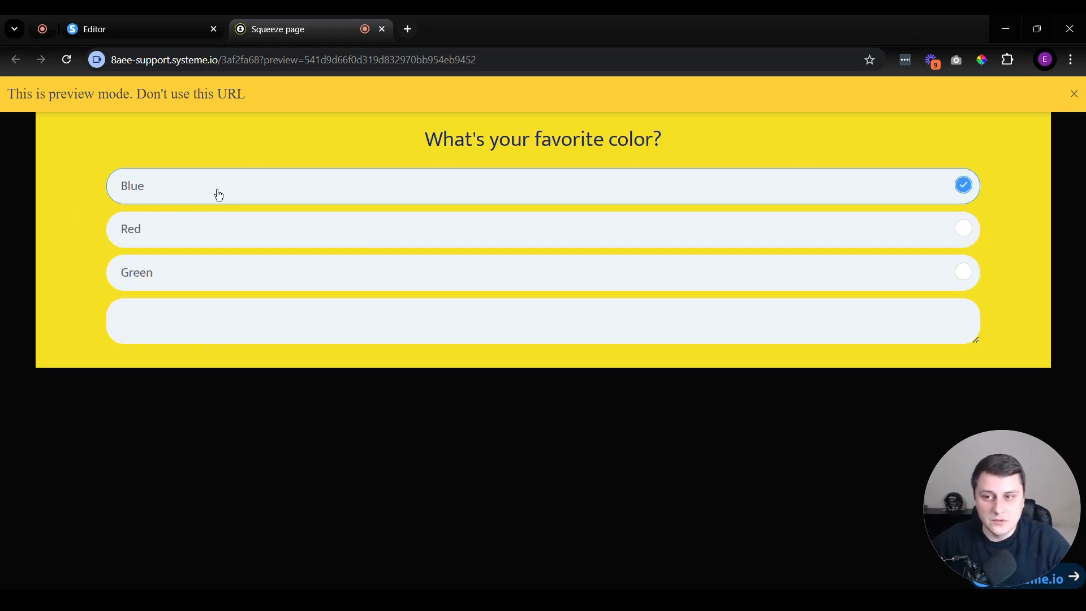
# Step: Fill in the contact's first name and email on the previewed final-step form
pyautogui.click(254, 164)
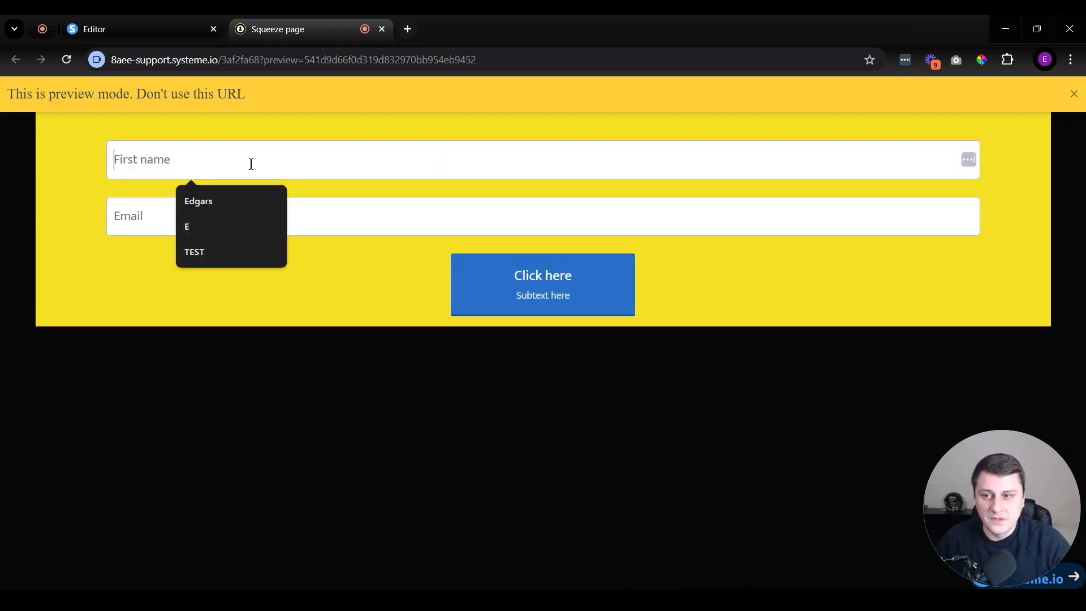
pyautogui.click(249, 204)
pyautogui.click(240, 213)
pyautogui.write('s')
pyautogui.click(249, 260)
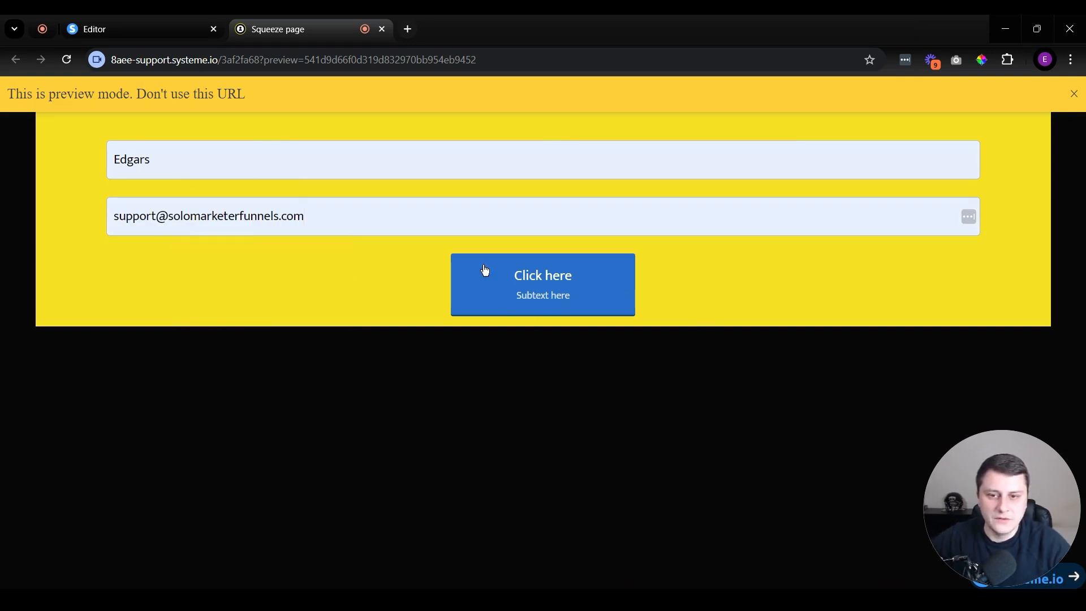
# Step: Exit the page editor and apply the "Thank you!" ebook template to the funnel's "Thank you page" step
pyautogui.click(114, 23)
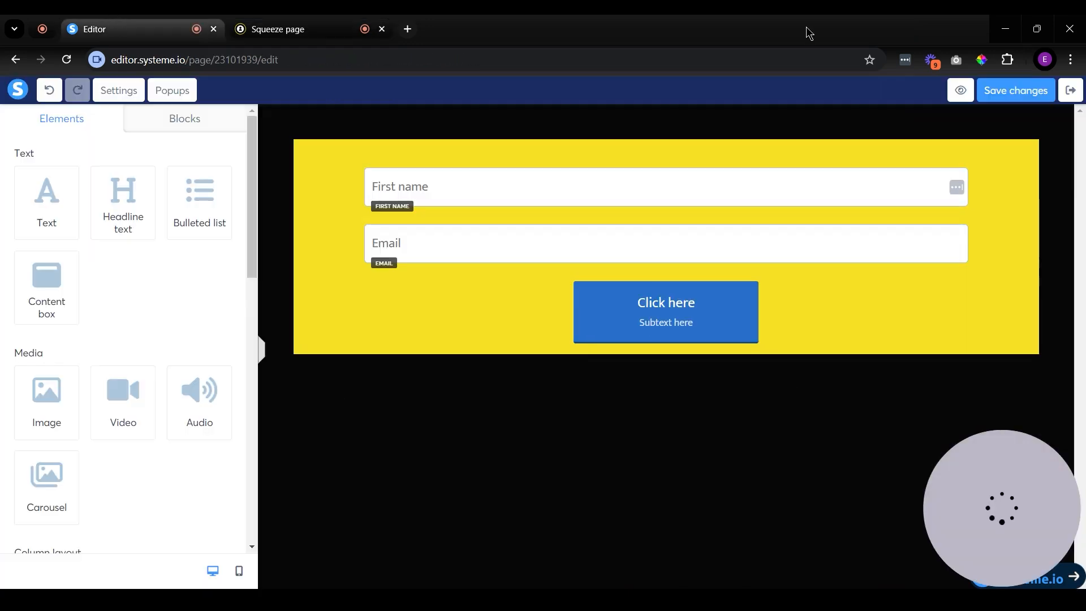
pyautogui.click(1068, 91)
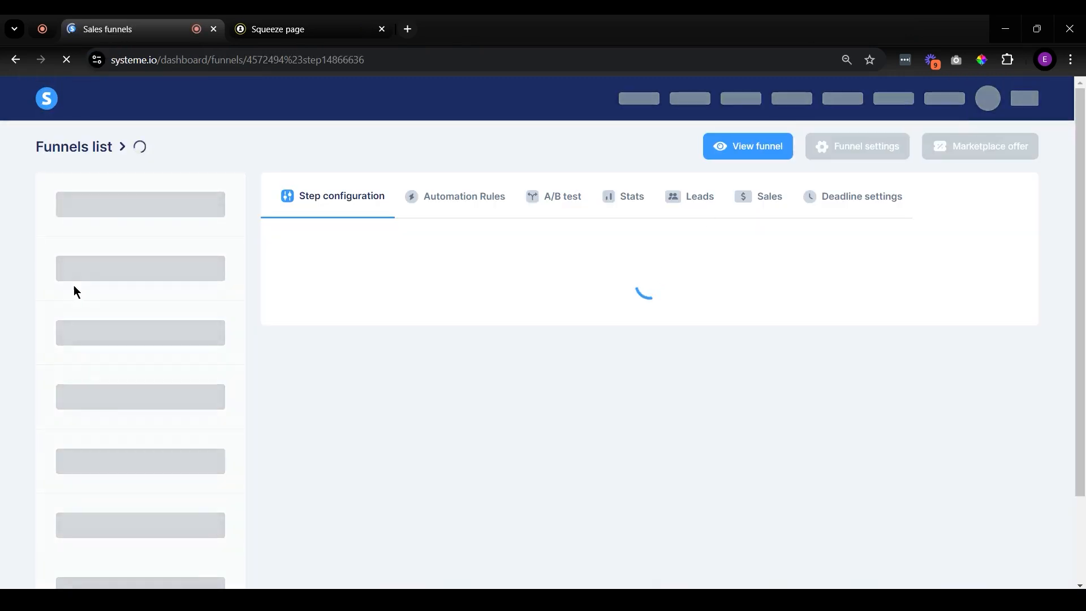
pyautogui.click(127, 304)
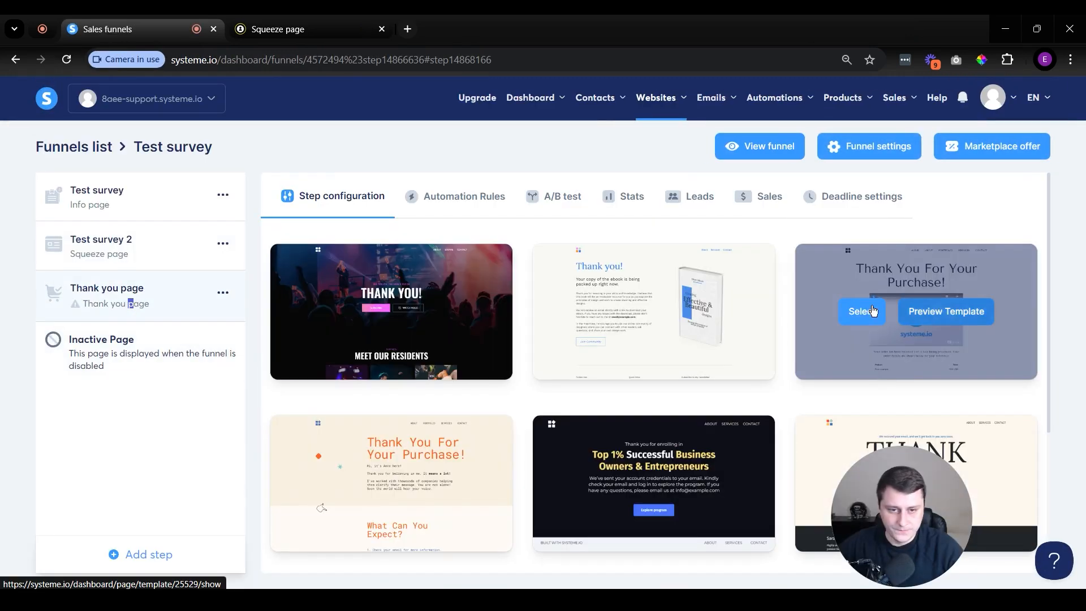
pyautogui.click(598, 311)
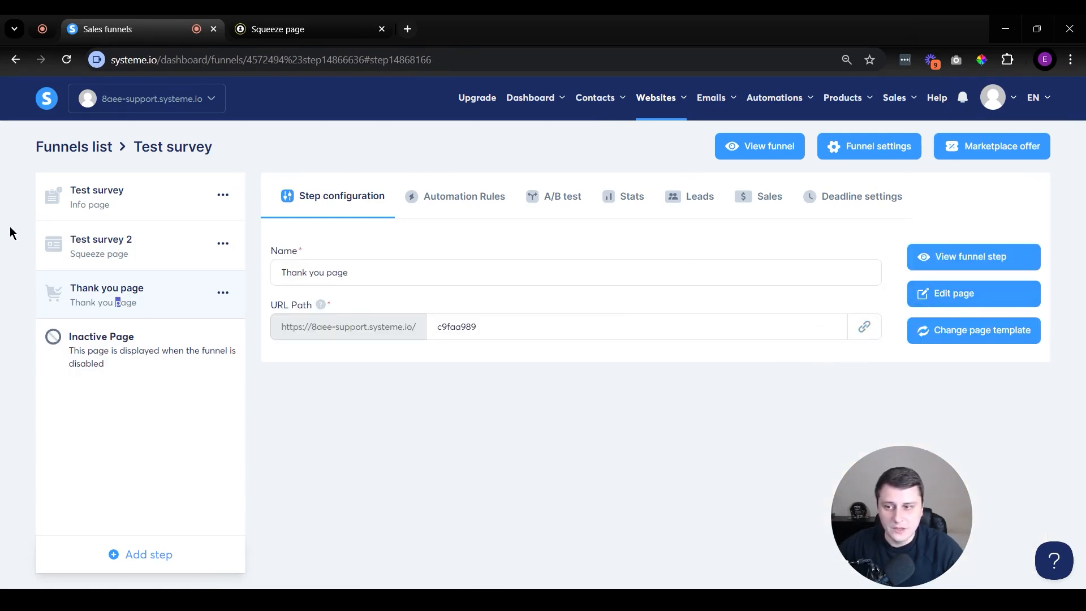
# Step: Copy the page URL of the "Test survey 2" step and open the live page in a new tab
pyautogui.click(129, 254)
pyautogui.click(864, 330)
pyautogui.hotkey('ctrl', 't')
pyautogui.hotkey('ctrl', 'v')
pyautogui.press('Return')
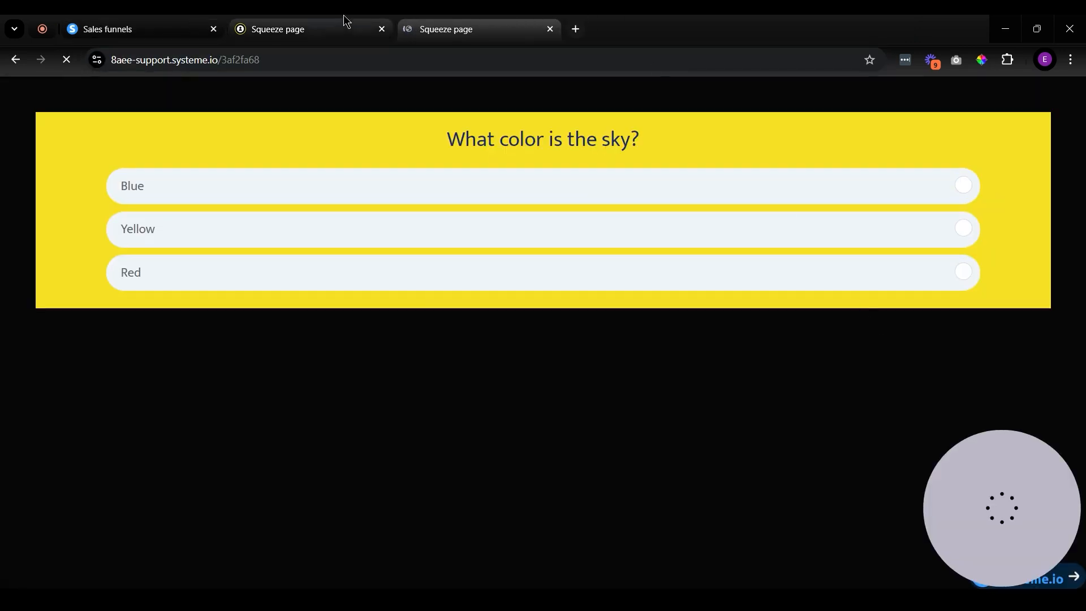
# Step: Answer the color questions of the live survey to reach its contact form
pyautogui.click(447, 272)
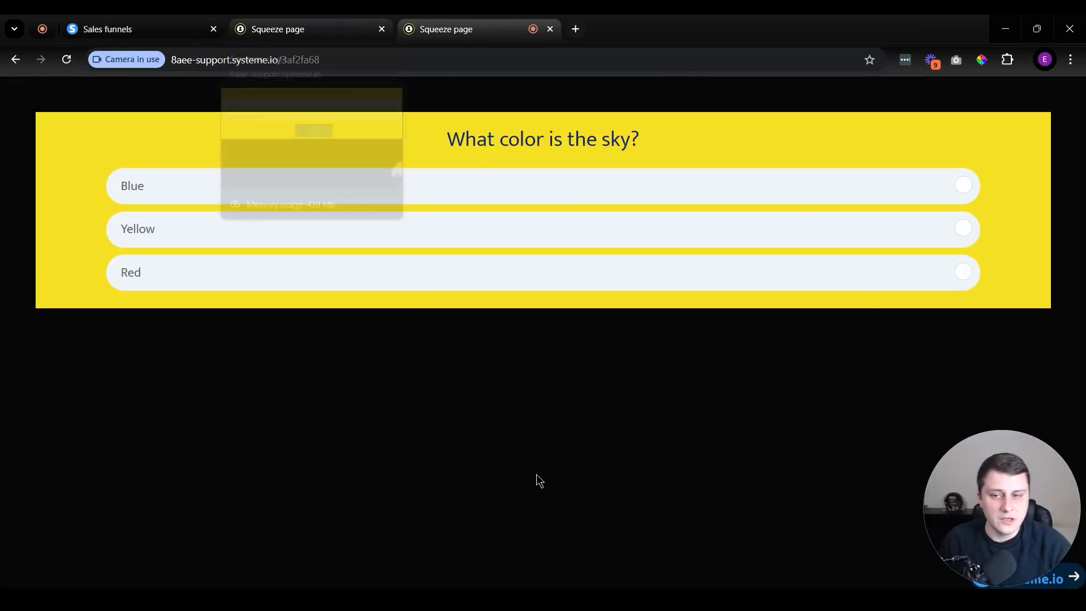
pyautogui.click(457, 227)
pyautogui.click(447, 186)
pyautogui.click(257, 192)
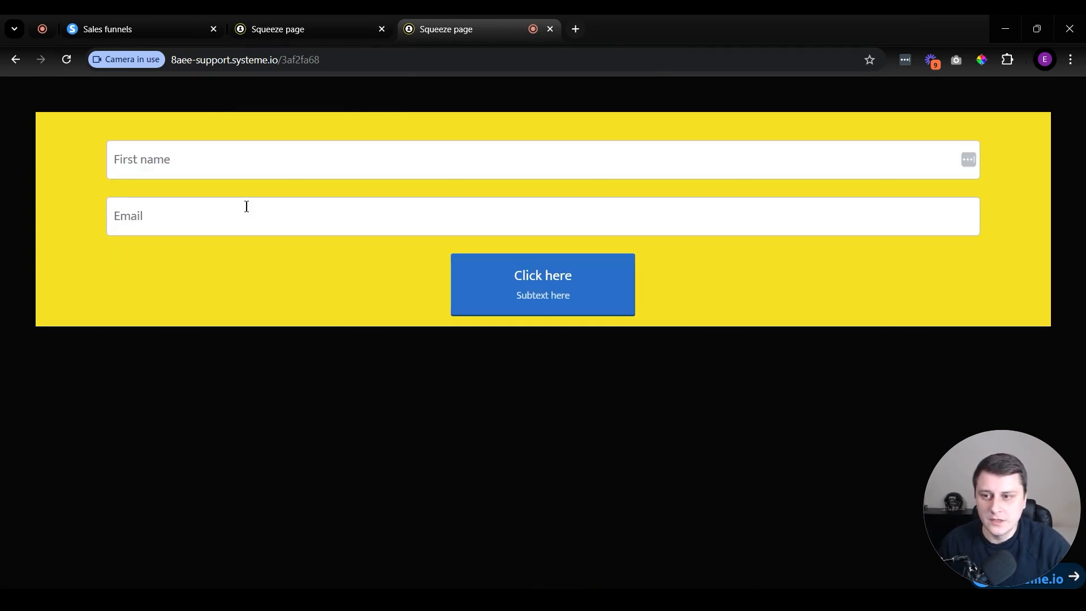
# Step: Fill in the contact's first name and email on the live survey's final step and submit the form
pyautogui.click(274, 175)
pyautogui.write('ed')
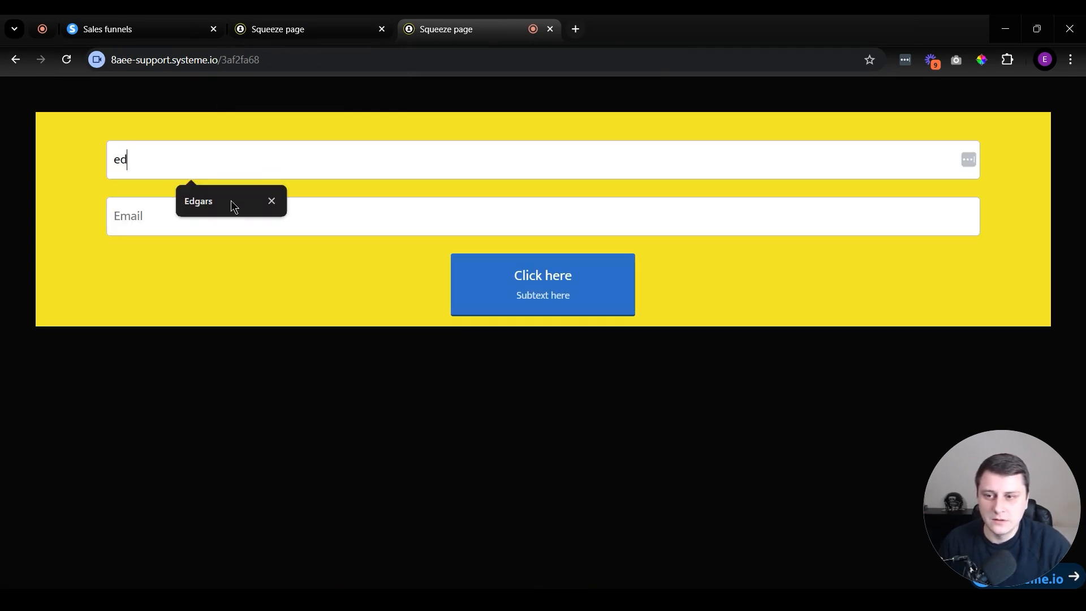
pyautogui.click(195, 207)
pyautogui.click(190, 221)
pyautogui.write('s')
pyautogui.press('Down')
pyautogui.press('Return')
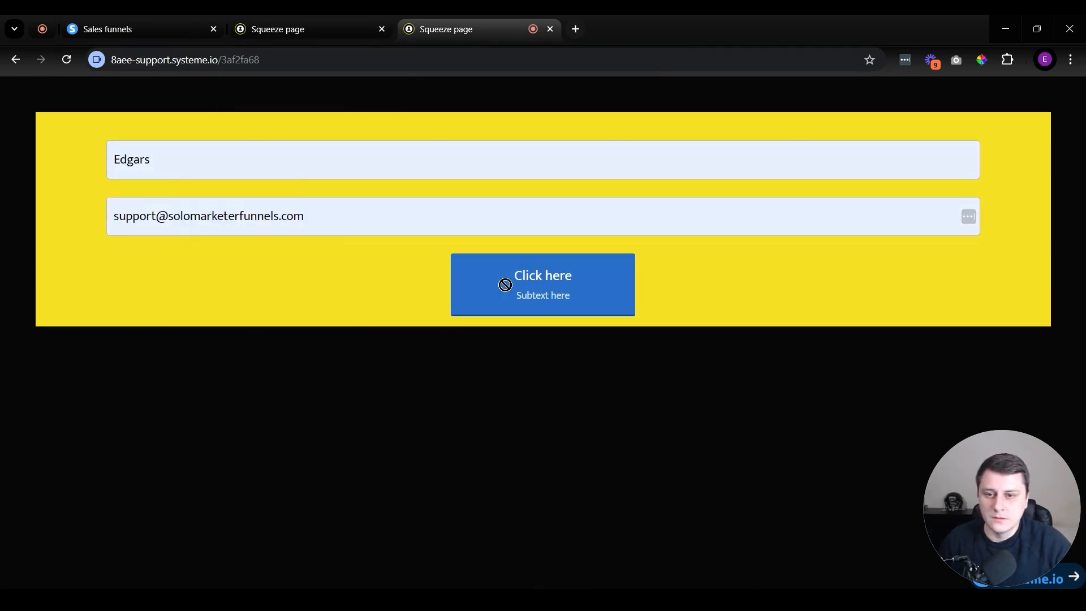
pyautogui.click(507, 289)
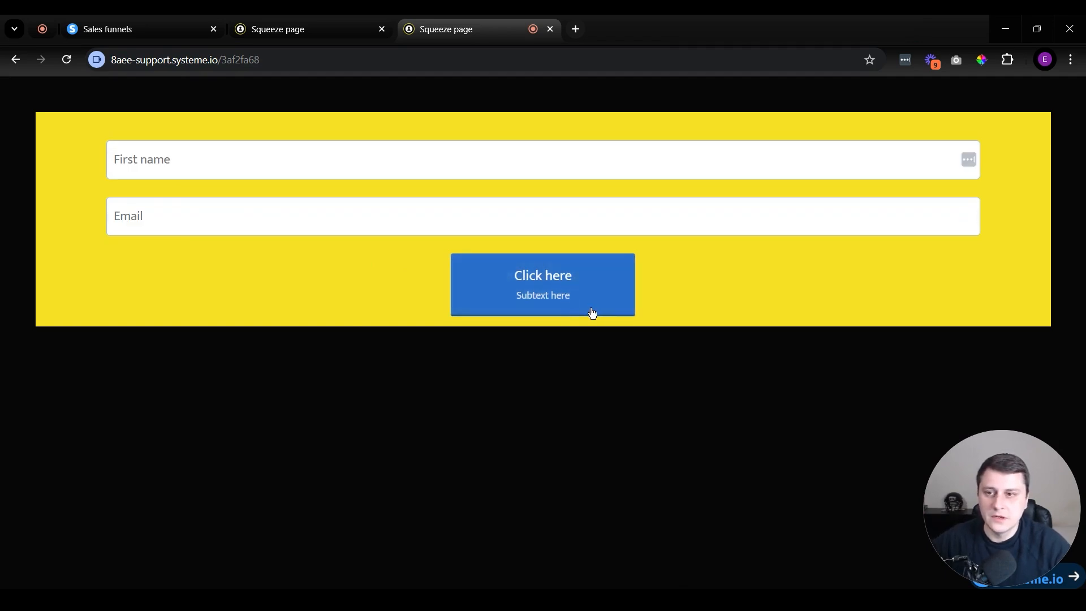
# Step: Return to the funnel, open the "Test survey 2" page for editing, and display the survey's final step
pyautogui.click(329, 19)
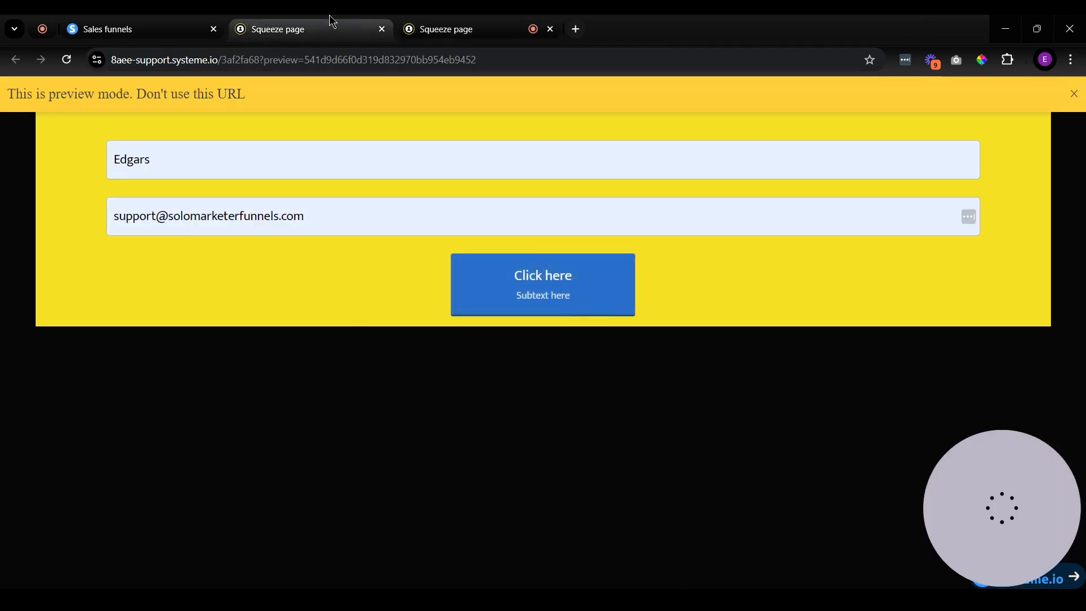
pyautogui.click(108, 29)
pyautogui.click(925, 300)
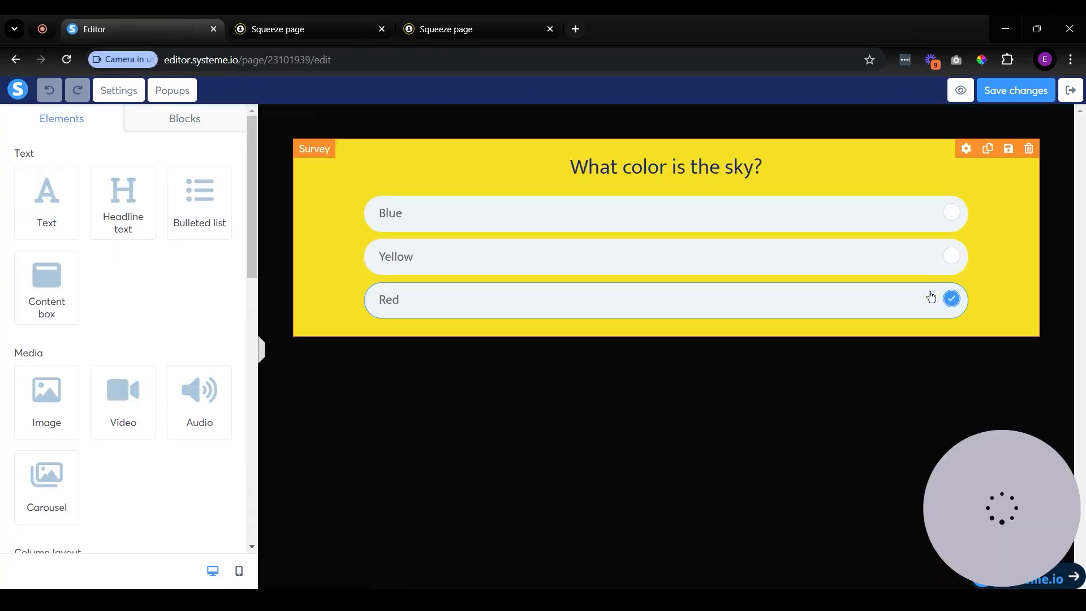
pyautogui.click(334, 254)
pyautogui.click(181, 169)
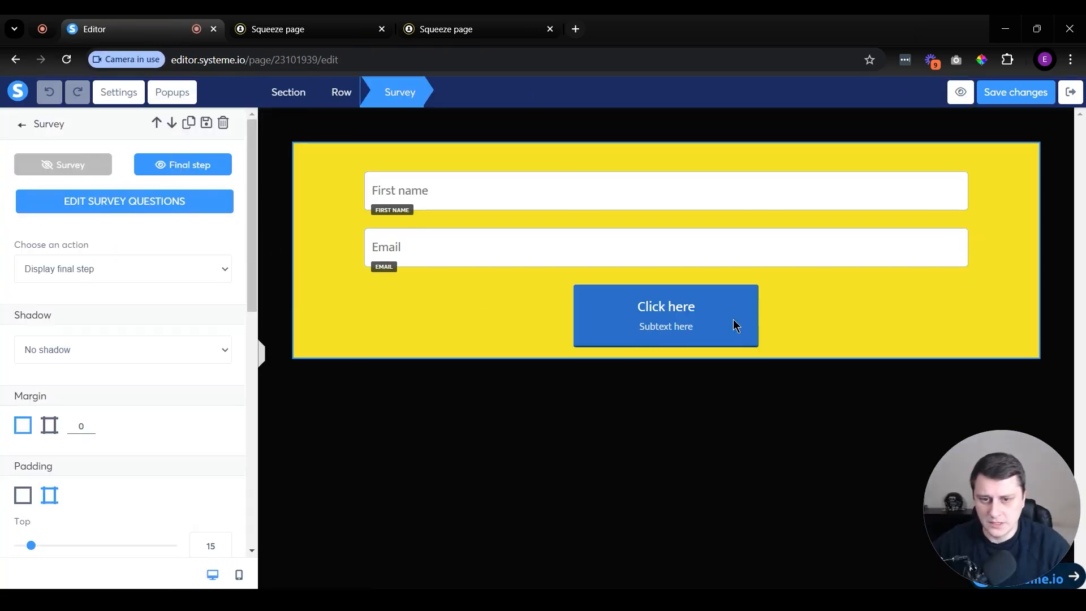
# Step: Set the final-step form button to redirect contacts to the next step after registration
pyautogui.click(713, 323)
pyautogui.click(712, 324)
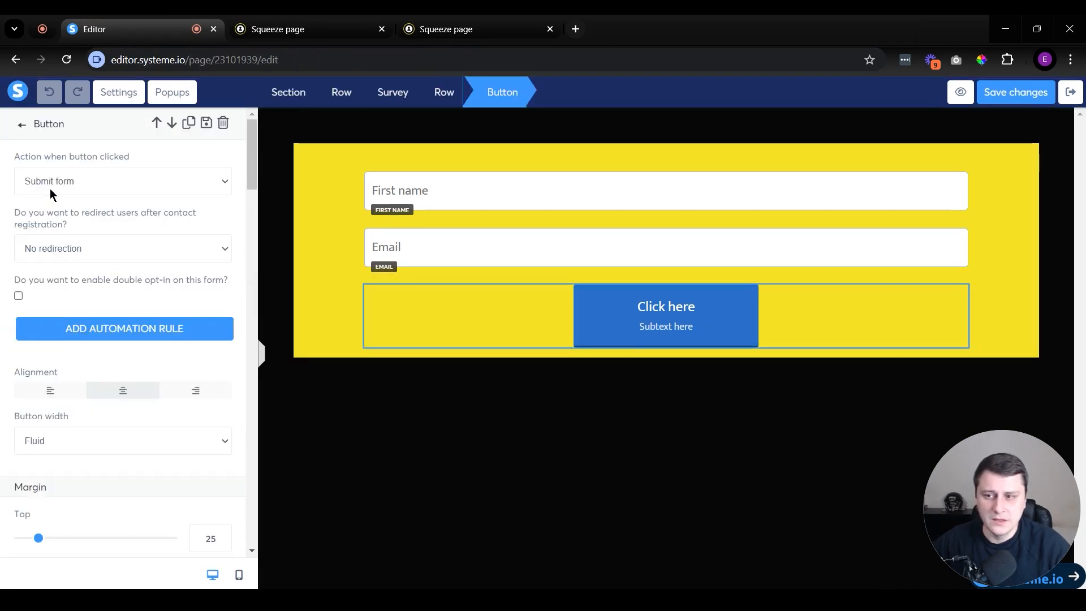
pyautogui.click(149, 258)
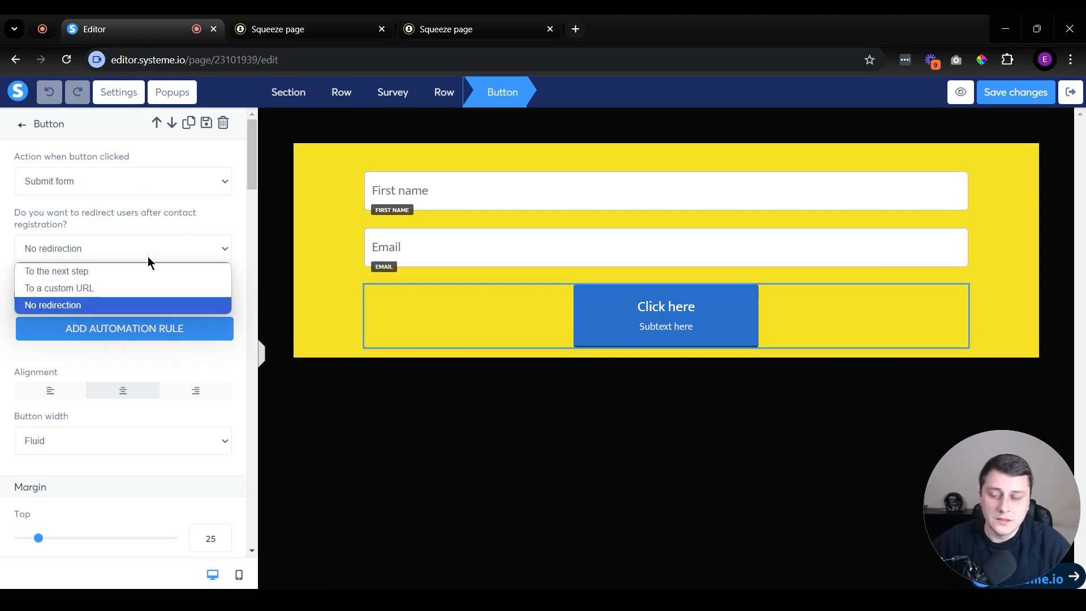
pyautogui.click(83, 273)
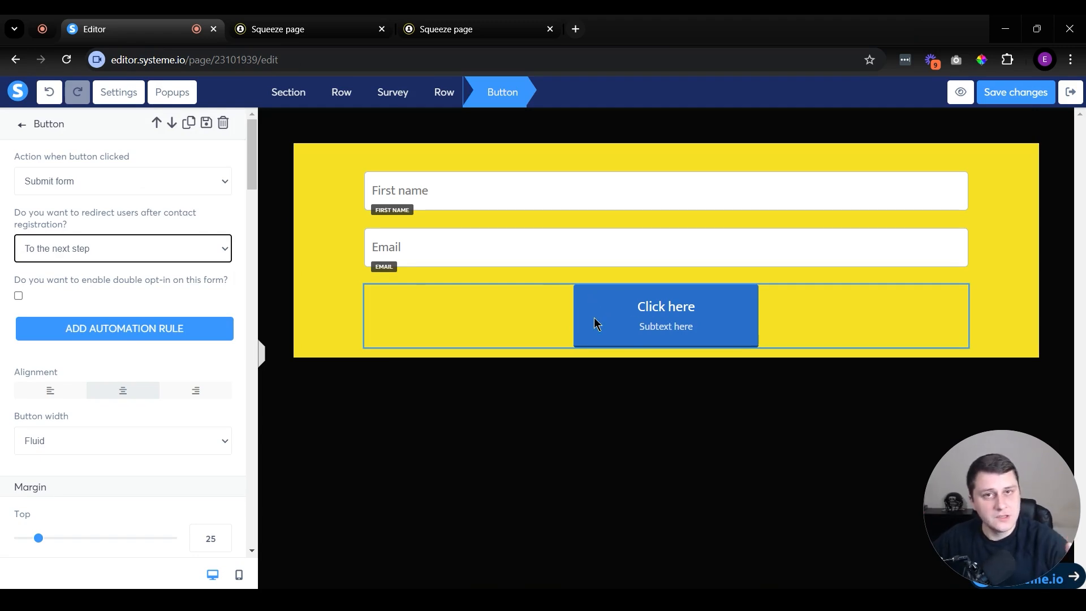
pyautogui.click(139, 253)
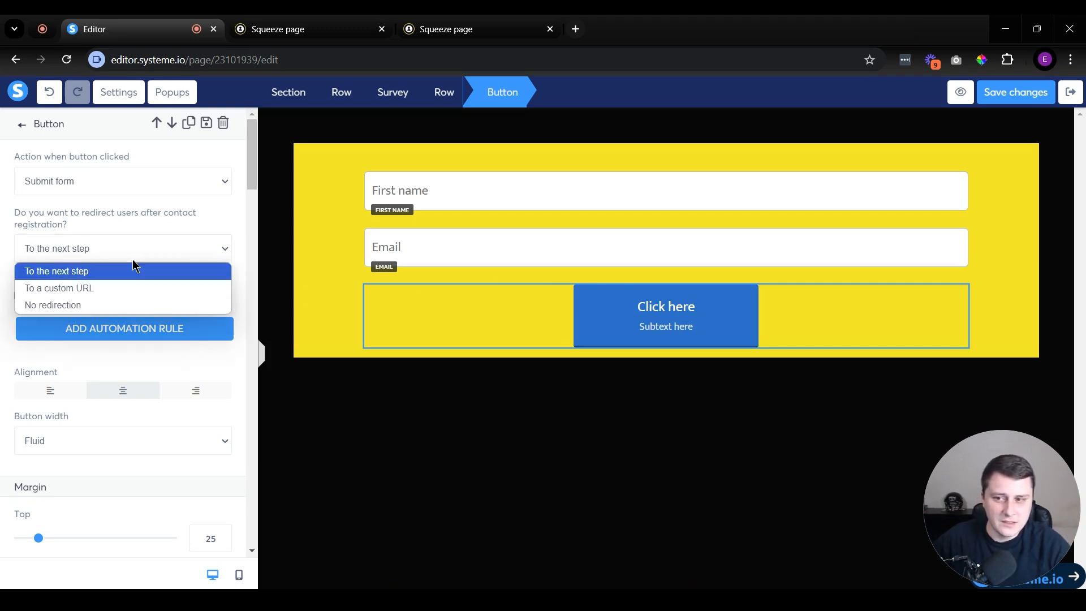
pyautogui.click(88, 274)
# Step: Change the form button's text to "Submit results"
pyautogui.scroll(-5, 209, 388)
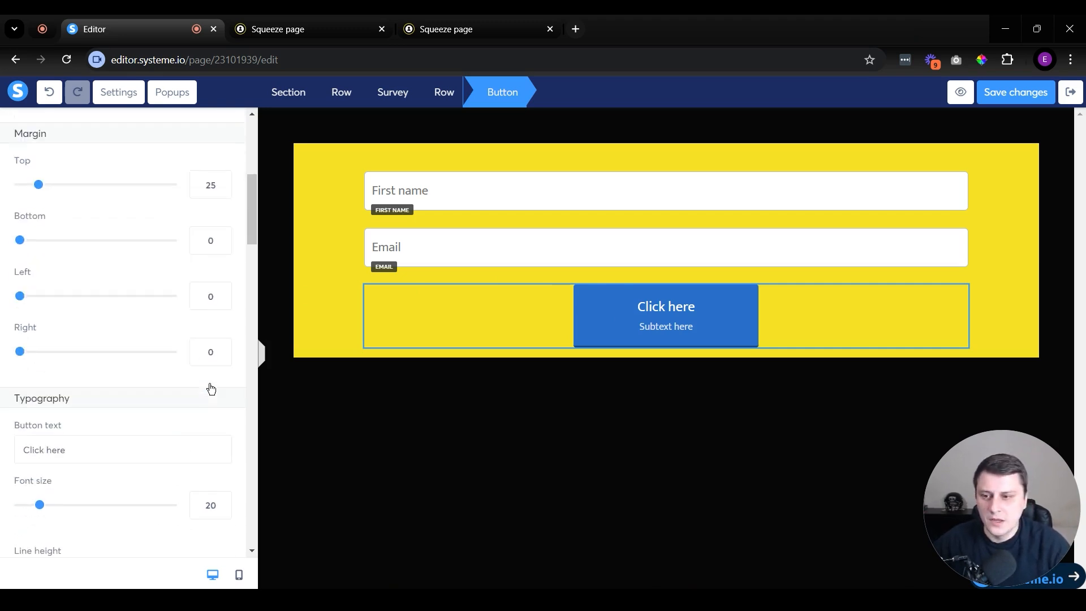
pyautogui.scroll(-10, 119, 436)
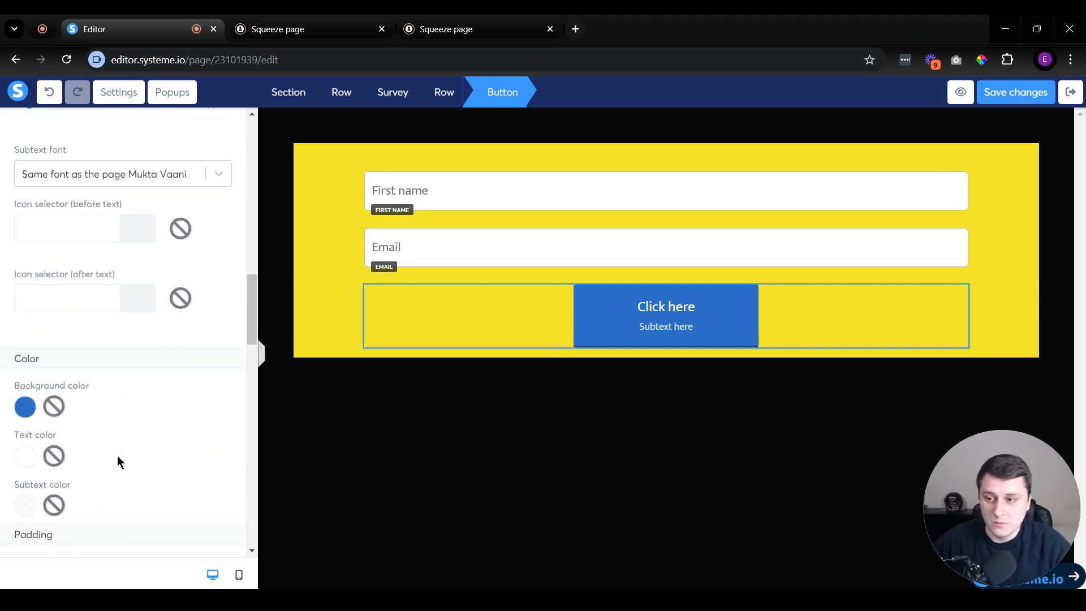
pyautogui.scroll(6, 125, 384)
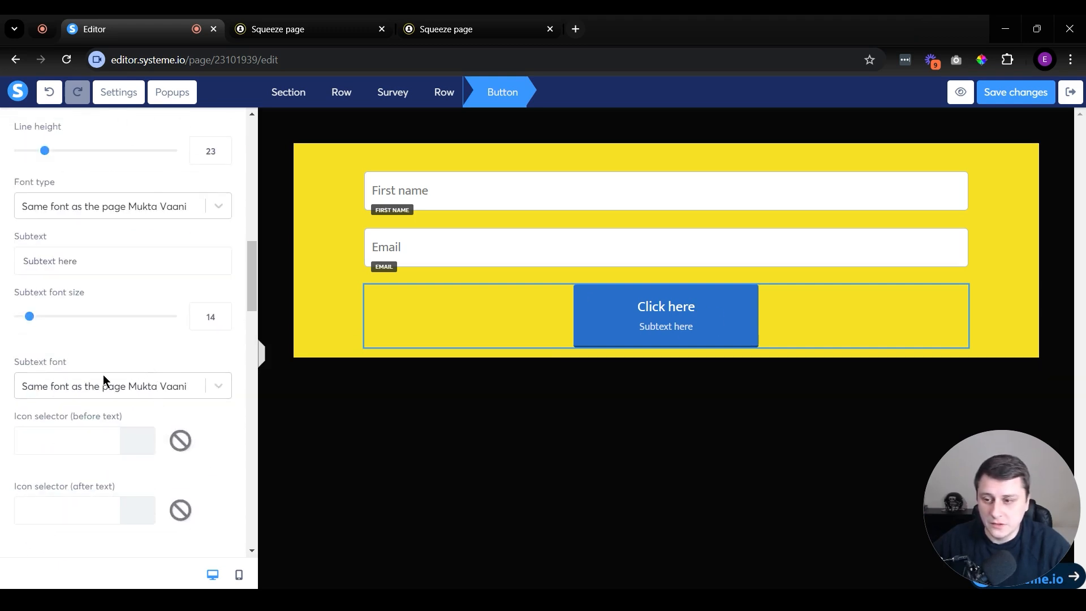
pyautogui.scroll(-6, 102, 375)
pyautogui.scroll(9, 104, 371)
pyautogui.scroll(4, 69, 346)
pyautogui.tripleClick(104, 390)
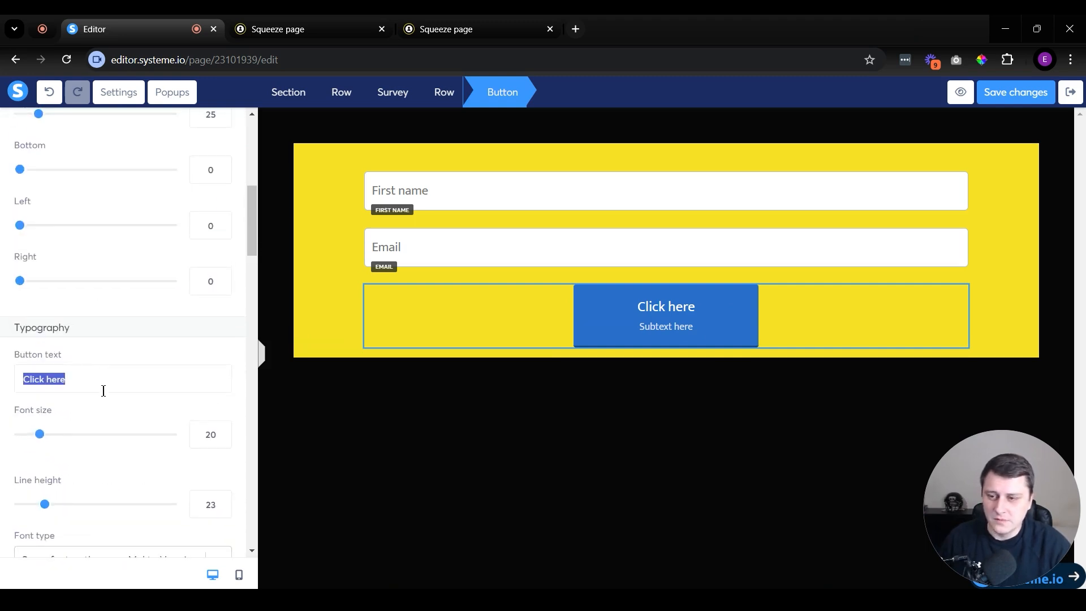
pyautogui.write('Subit')
pyautogui.press('BackSpace')
pyautogui.press('BackSpace')
pyautogui.write('mit results')
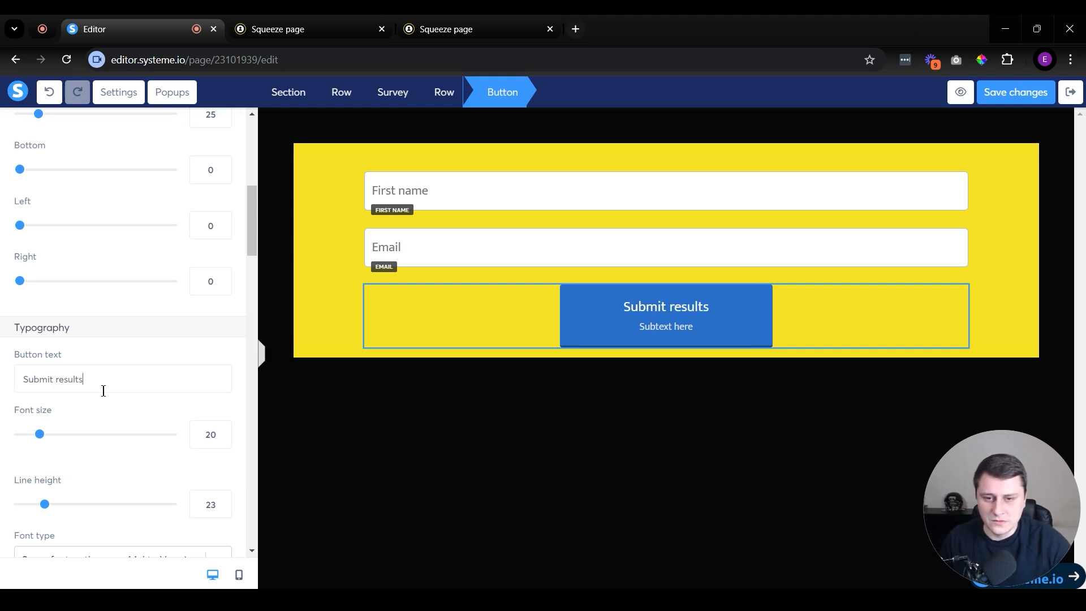
# Step: Remove the form button's subtext and save the page changes
pyautogui.scroll(-4, 104, 391)
pyautogui.moveTo(104, 402); pyautogui.dragTo(1, 411)
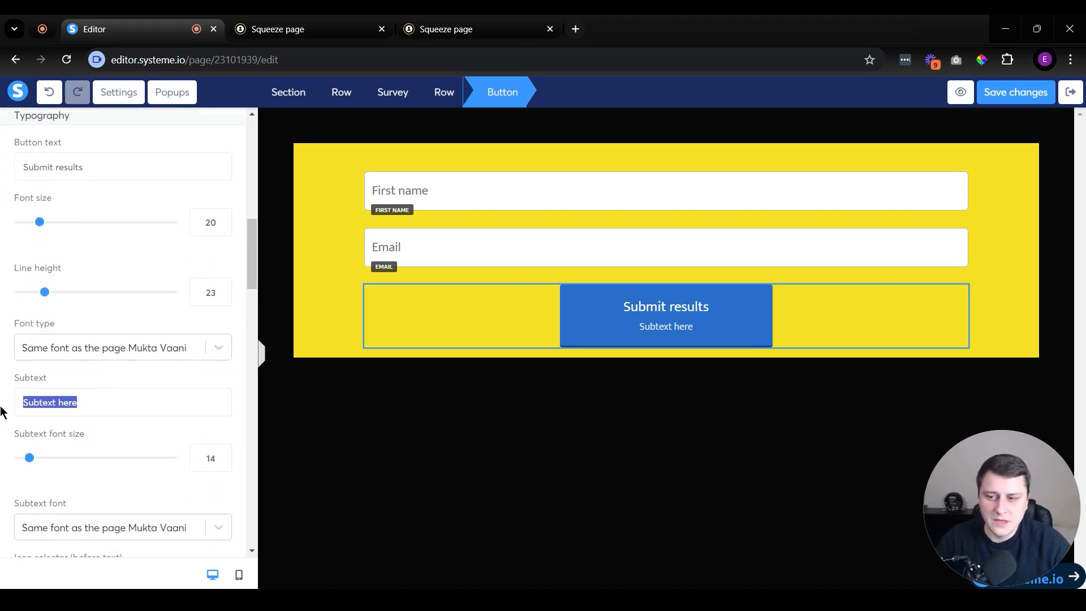
pyautogui.press('BackSpace')
pyautogui.click(1018, 103)
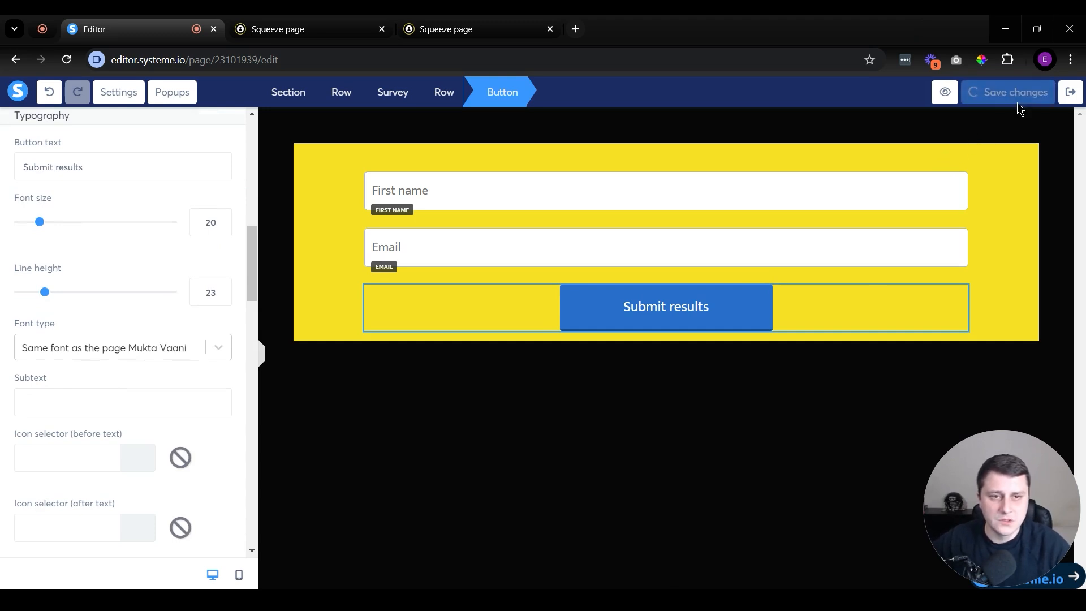
# Step: Return to the live survey page and answer its color questions, choosing Yellow for "What color is the sky?"
pyautogui.middleClick(467, 22)
pyautogui.click(283, 29)
pyautogui.click(203, 222)
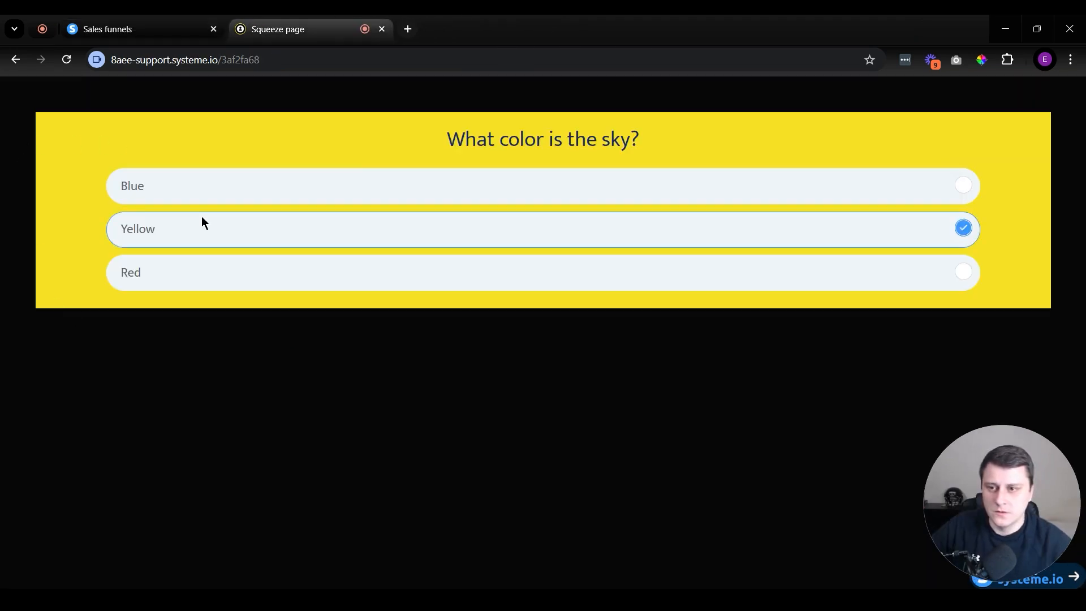
pyautogui.click(173, 194)
# Step: Fill in the contact's first name and email on the survey's final step, submit the form, and look over the page it leads to
pyautogui.click(165, 169)
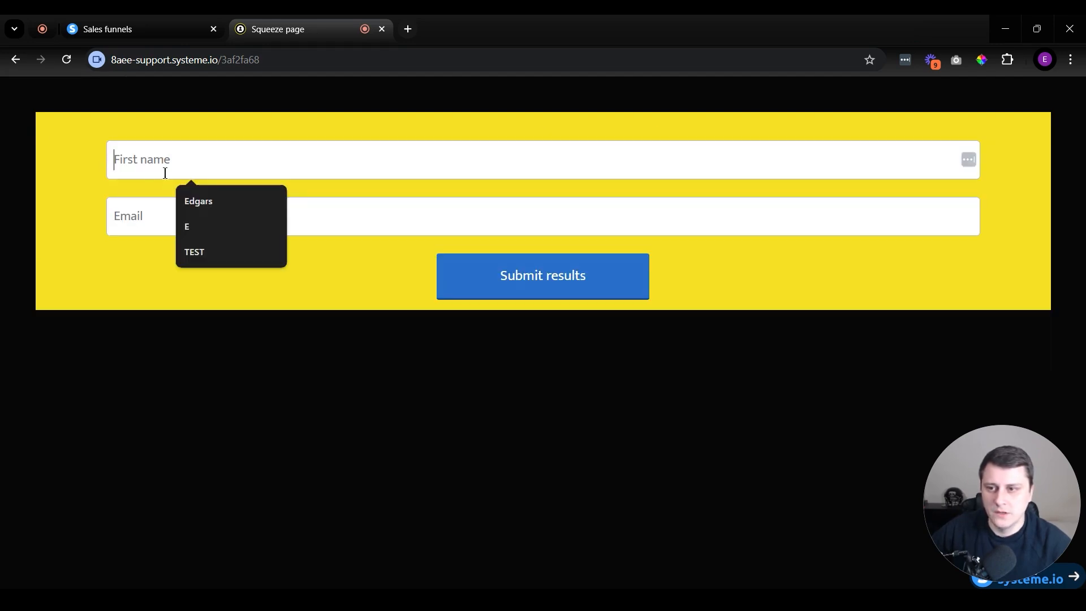
pyautogui.click(211, 205)
pyautogui.click(196, 219)
pyautogui.write('s')
pyautogui.click(211, 261)
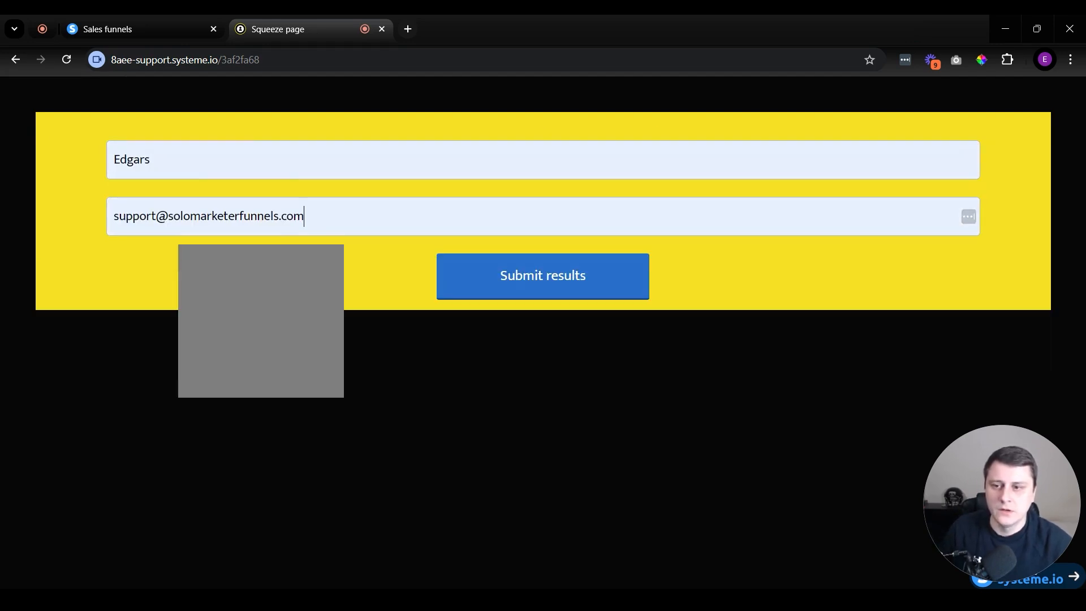
pyautogui.click(510, 264)
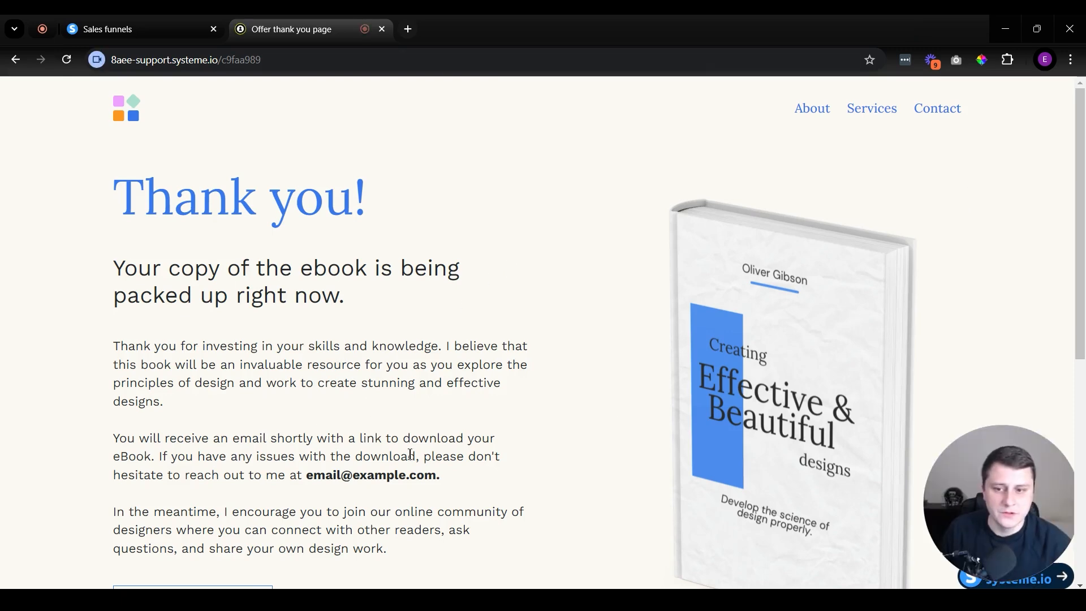
pyautogui.scroll(-3, 146, 475)
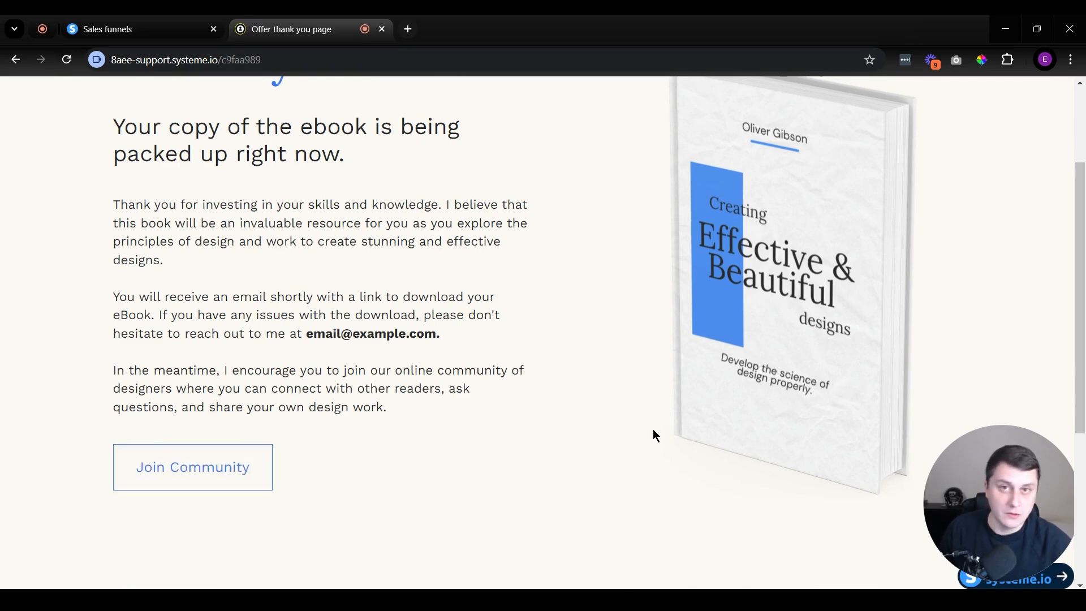
pyautogui.scroll(3, 649, 436)
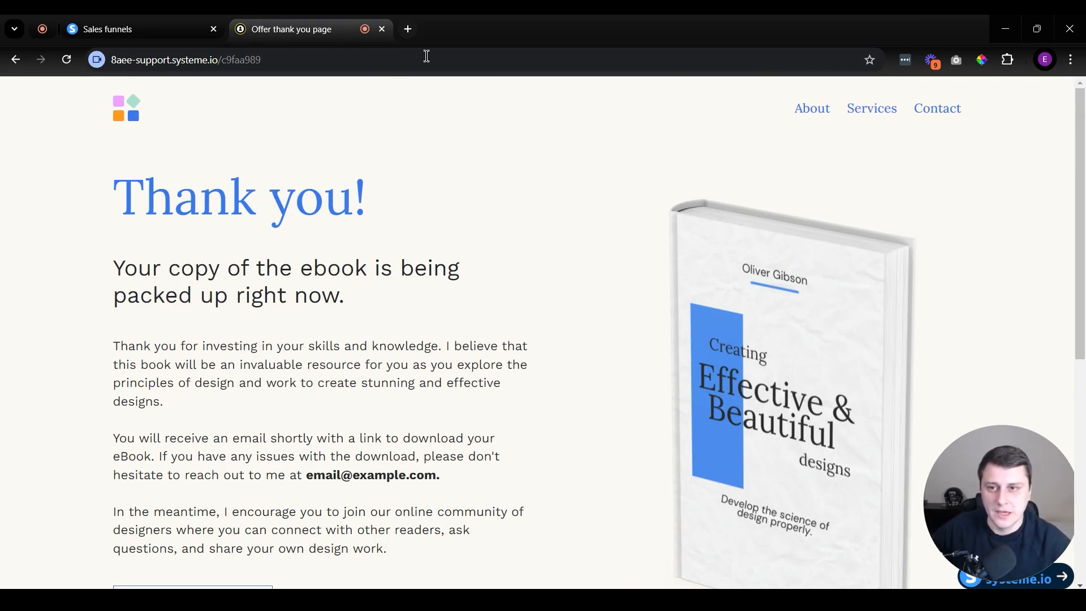
# Step: Return to the systeme.io dashboard, go to the contacts list, and open the record of the contact who submitted the survey
pyautogui.click(170, 25)
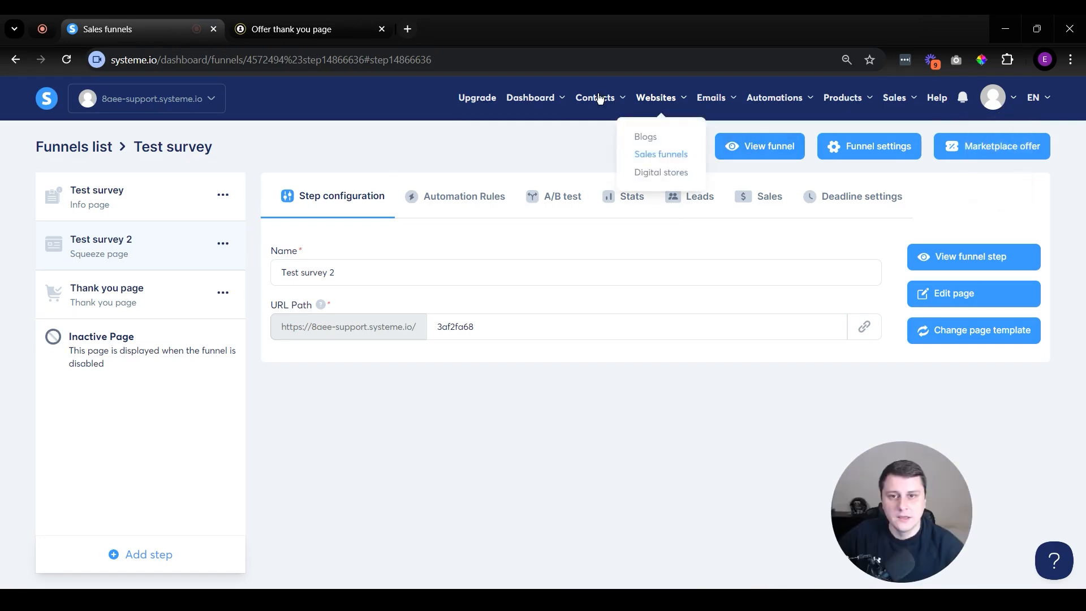
pyautogui.click(594, 138)
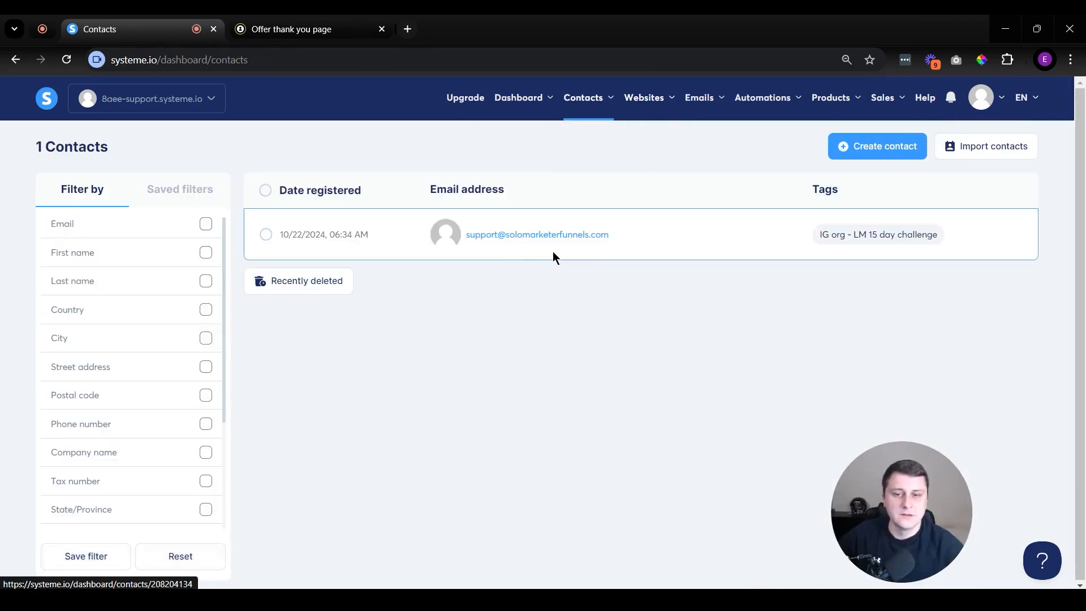
pyautogui.moveTo(641, 239); pyautogui.dragTo(459, 247)
pyautogui.click(775, 300)
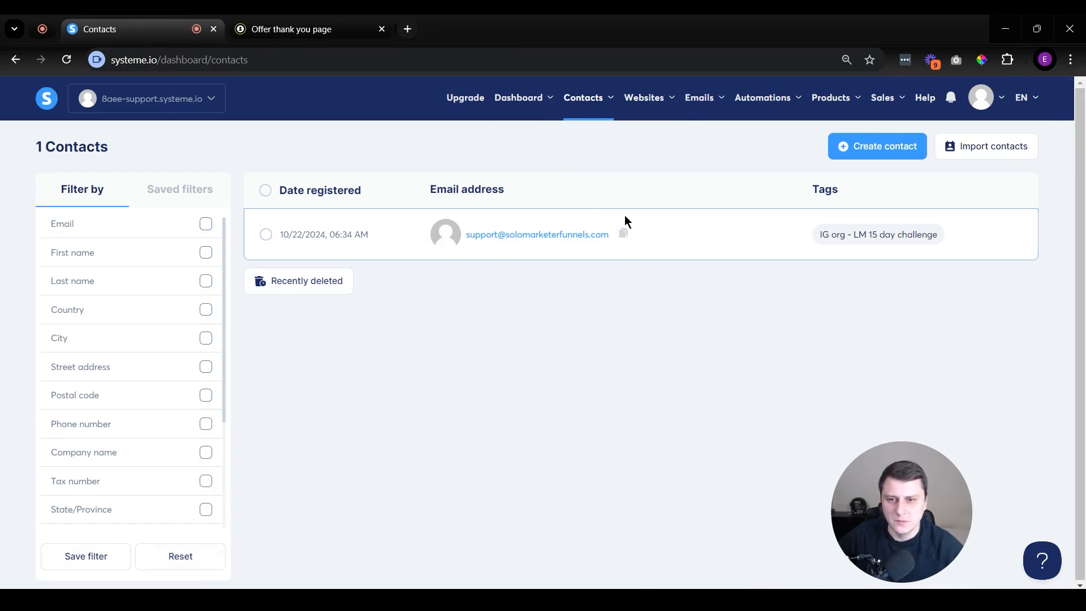
pyautogui.click(533, 234)
# Step: Examine the contact's Surveys section and view the recorded answers to the "Test survey 2" questions
pyautogui.scroll(-20, 375, 311)
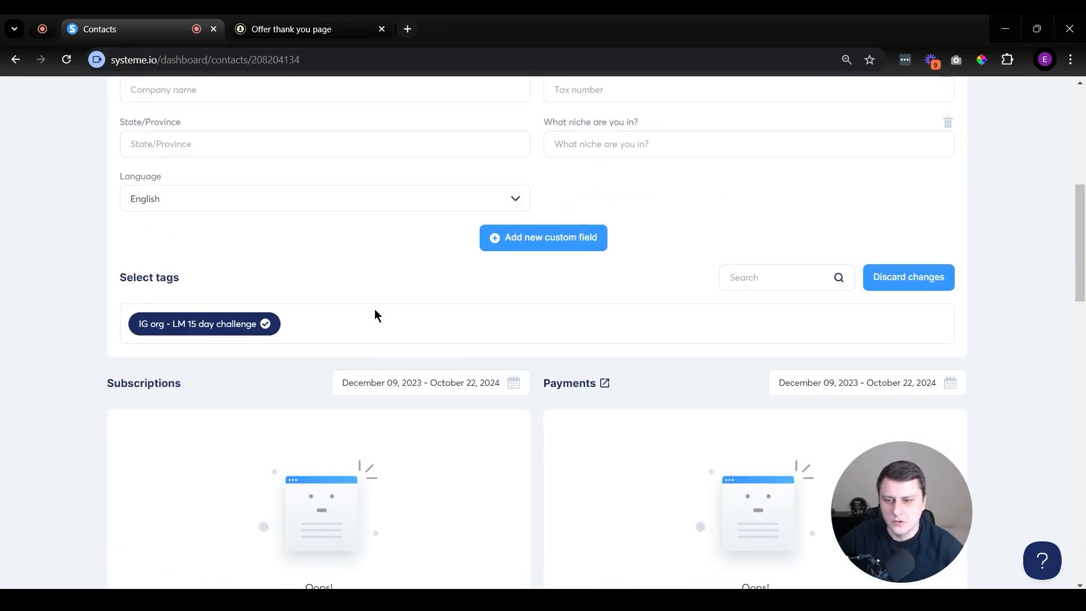
pyautogui.scroll(-3, 374, 309)
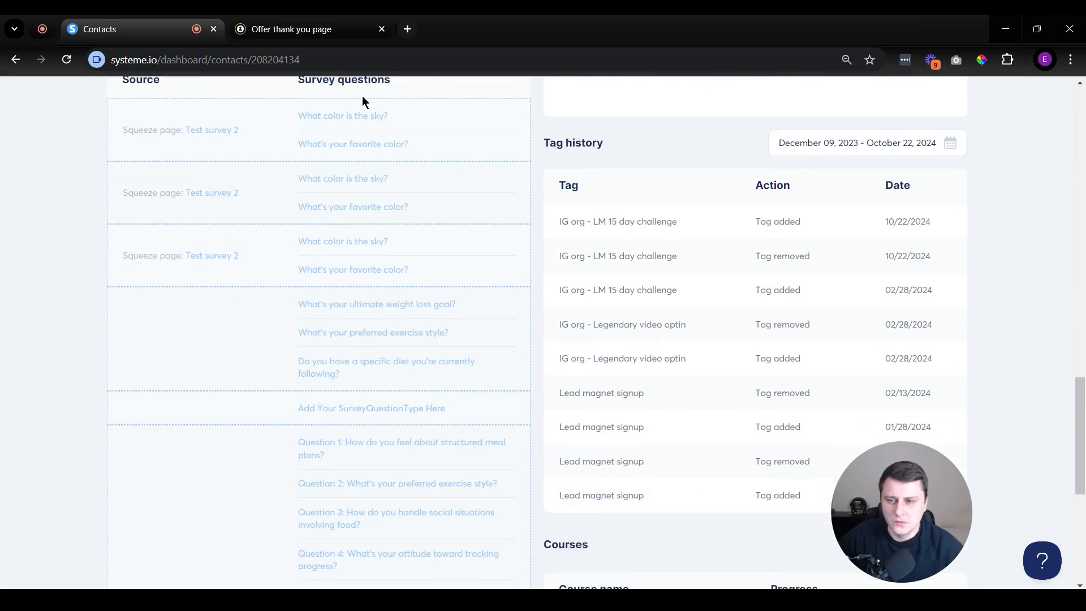
pyautogui.scroll(-7, 347, 300)
pyautogui.scroll(8, 46, 351)
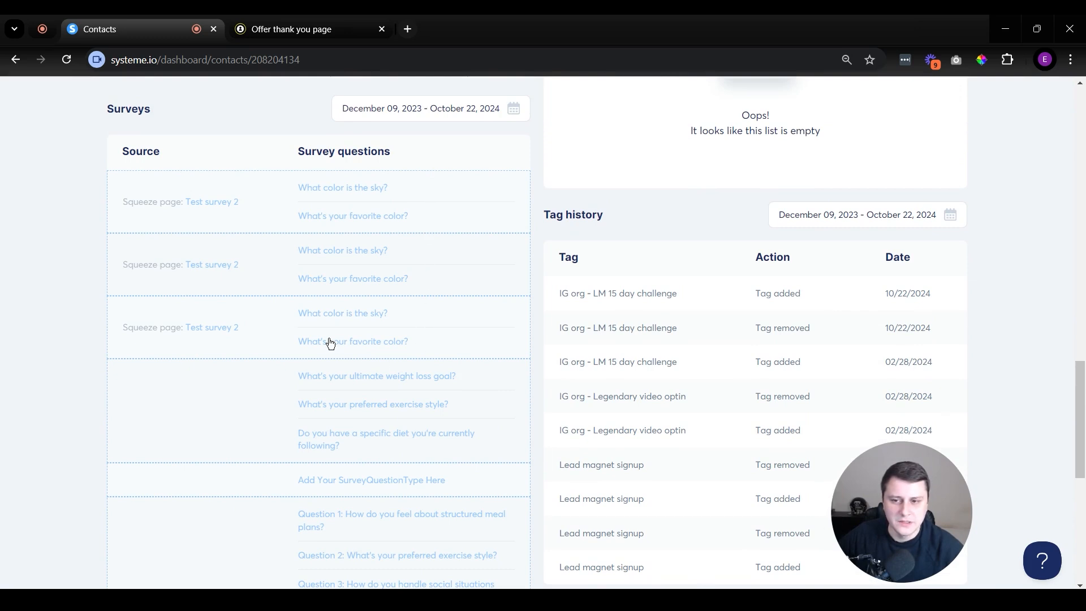
pyautogui.moveTo(332, 341)
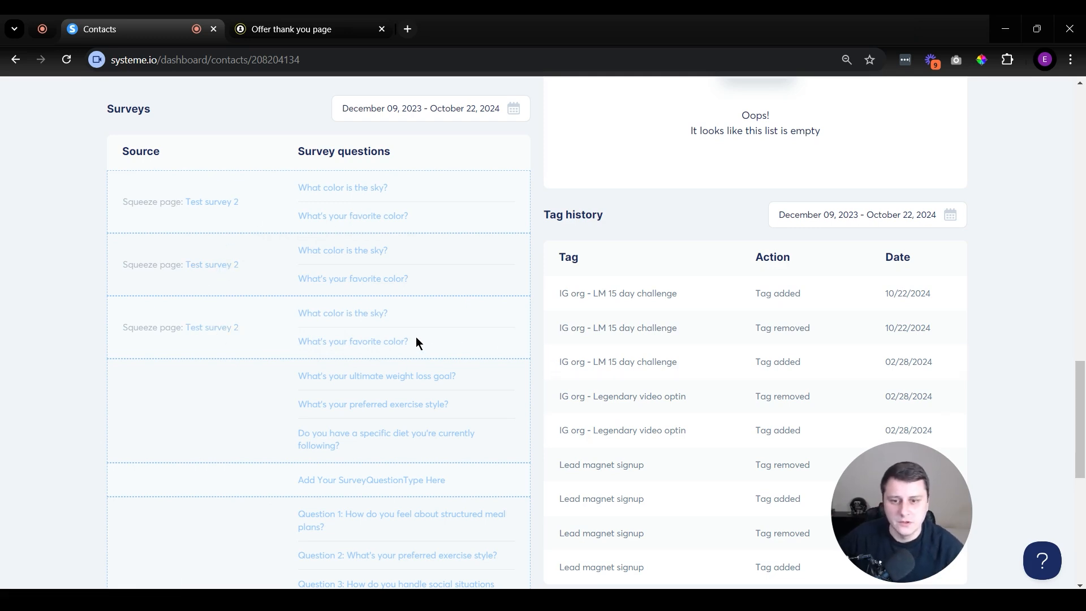
pyautogui.moveTo(393, 347)
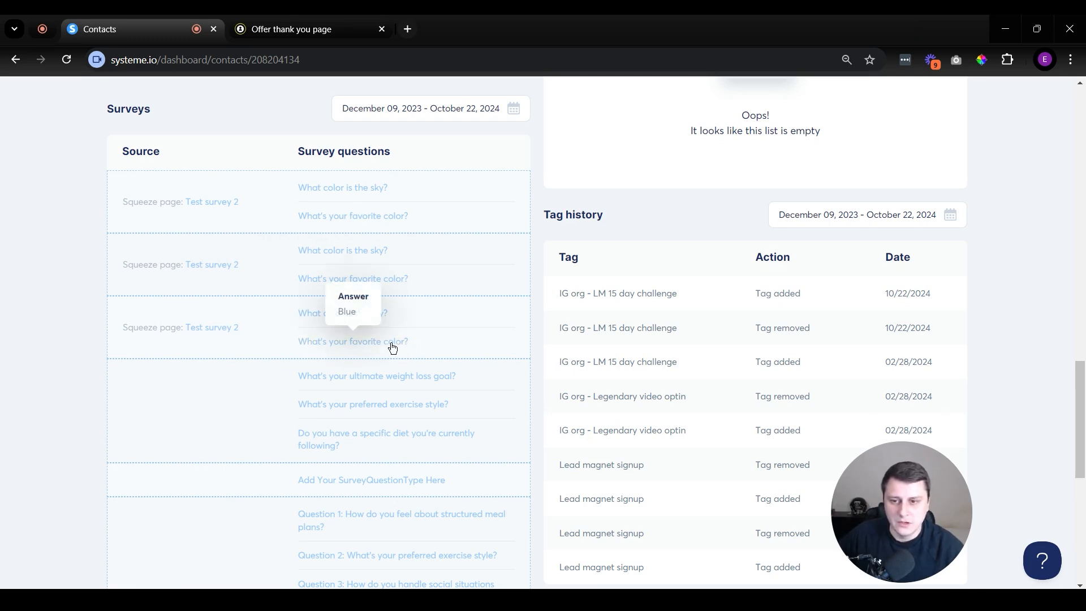
pyautogui.moveTo(397, 278)
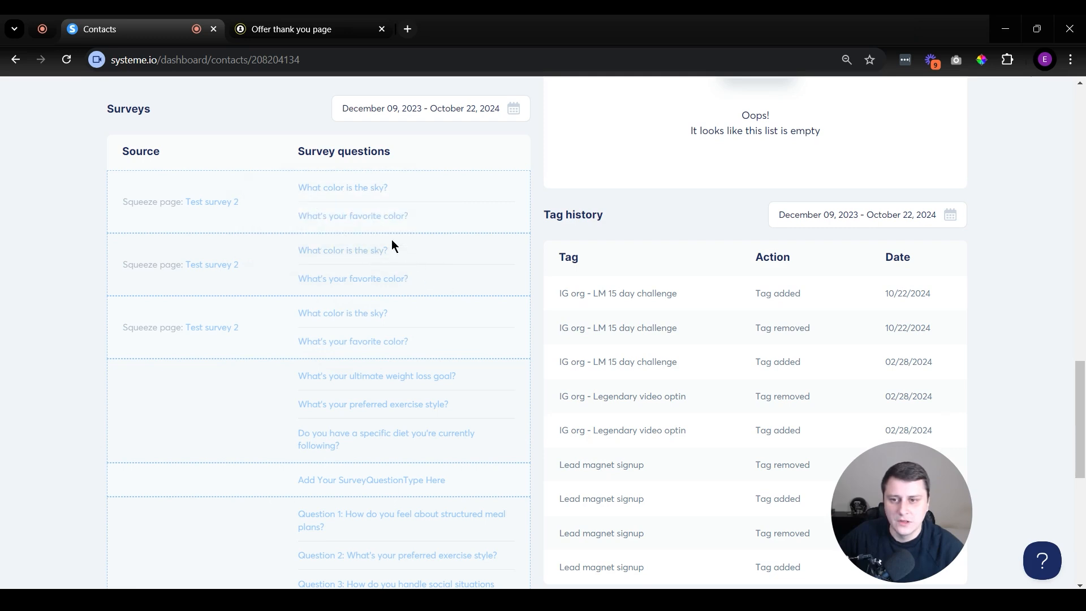
pyautogui.moveTo(367, 219)
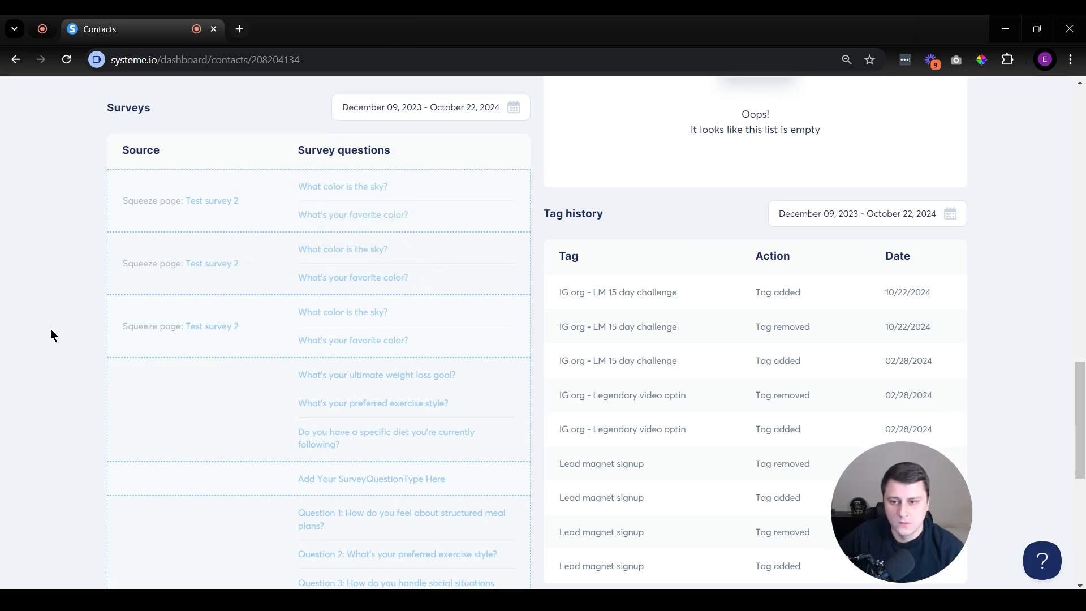